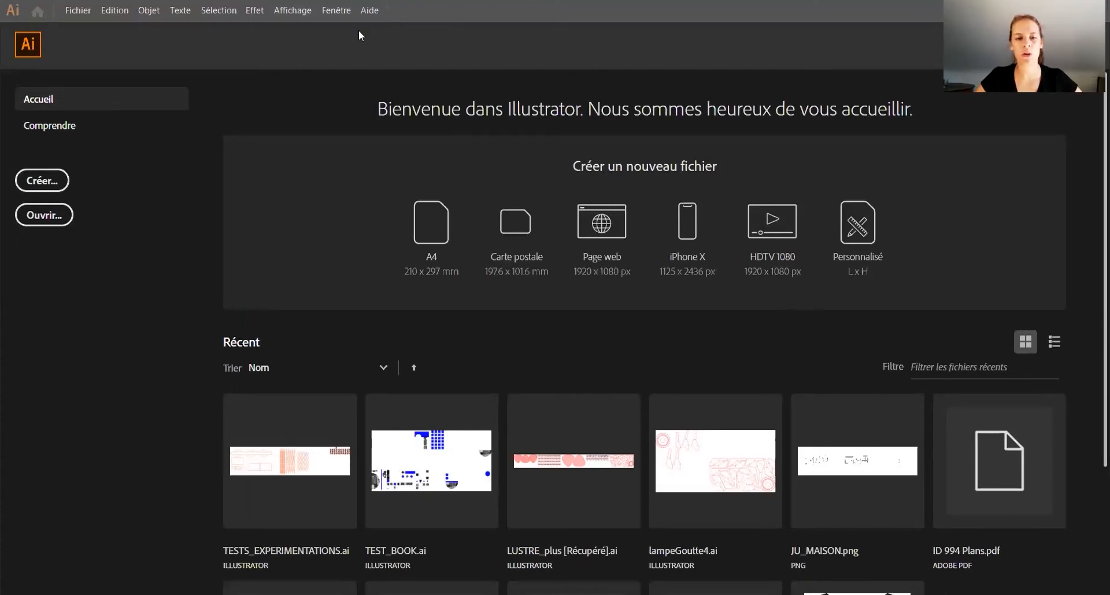
# Step: Switch to the Pinterest page in the browser and look through the similar pins of geometric animal wall art
pyautogui.hotkey('alt', 'Tab')
pyautogui.scroll(-4, 136, 213)
pyautogui.scroll(-4, 75, 269)
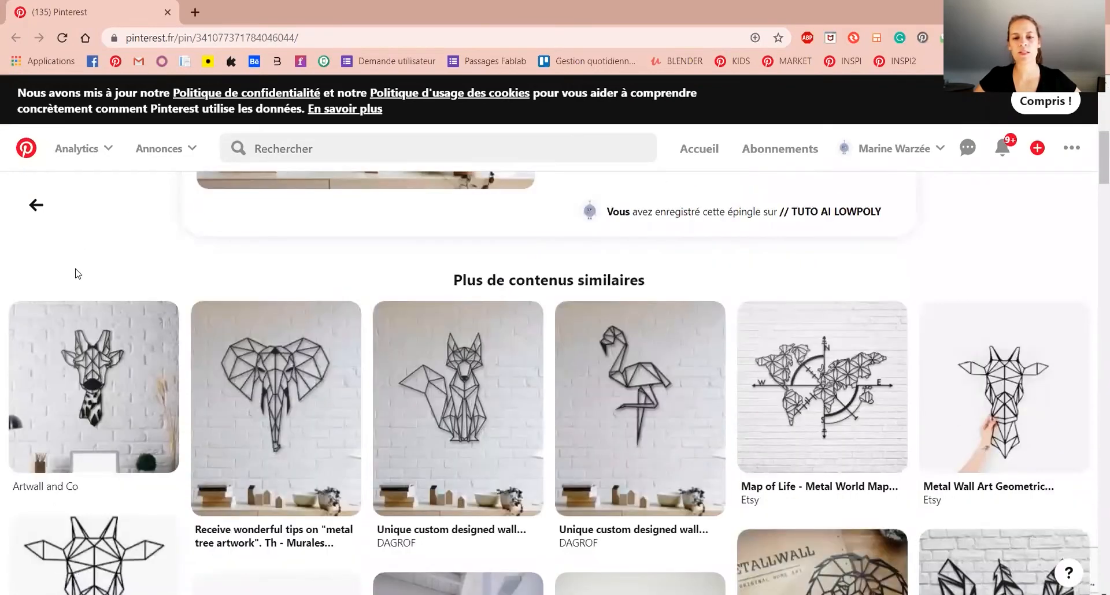
pyautogui.scroll(-1, 61, 289)
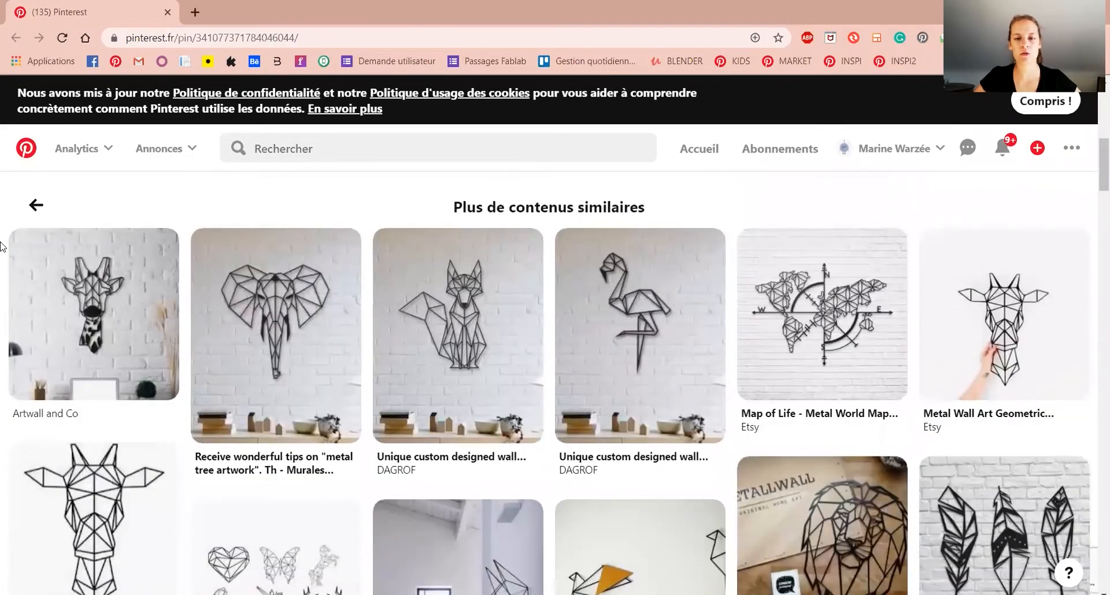
pyautogui.scroll(-2, 3, 254)
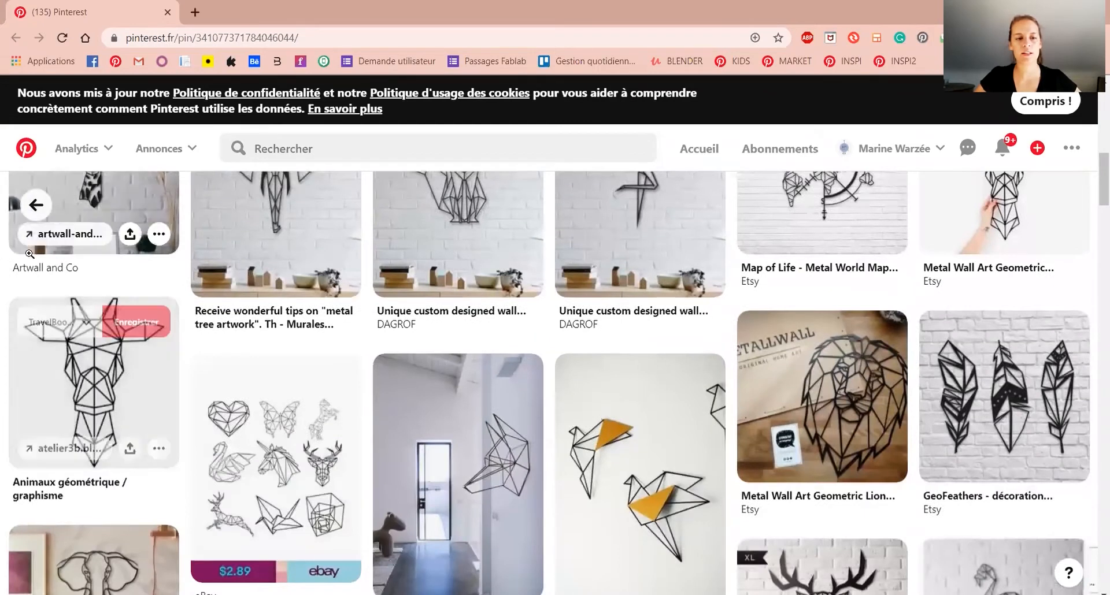
pyautogui.scroll(-5, 2, 340)
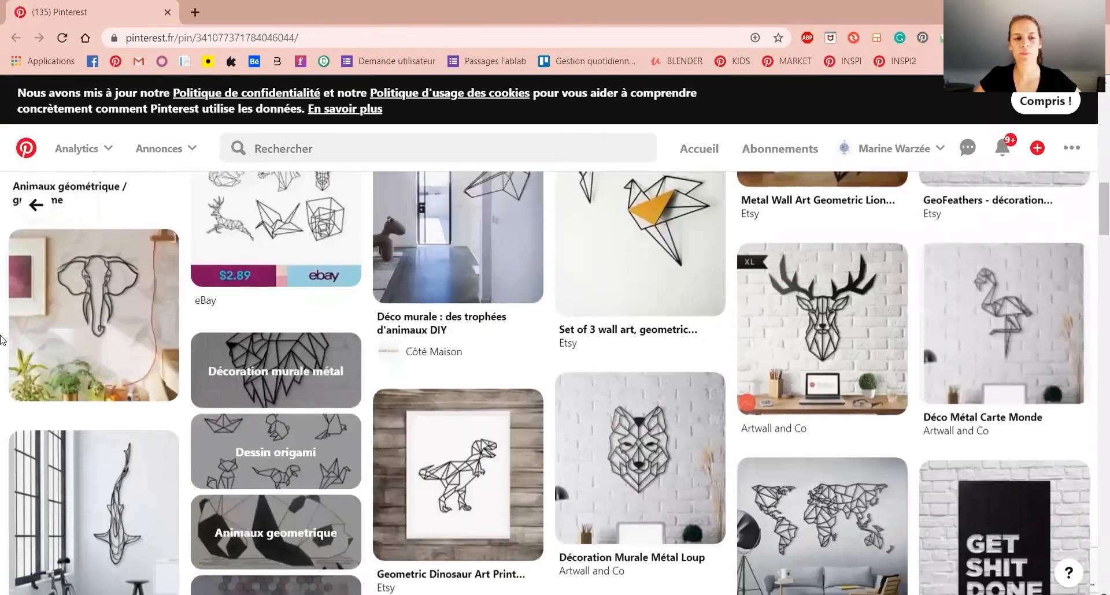
pyautogui.scroll(-5, 2, 340)
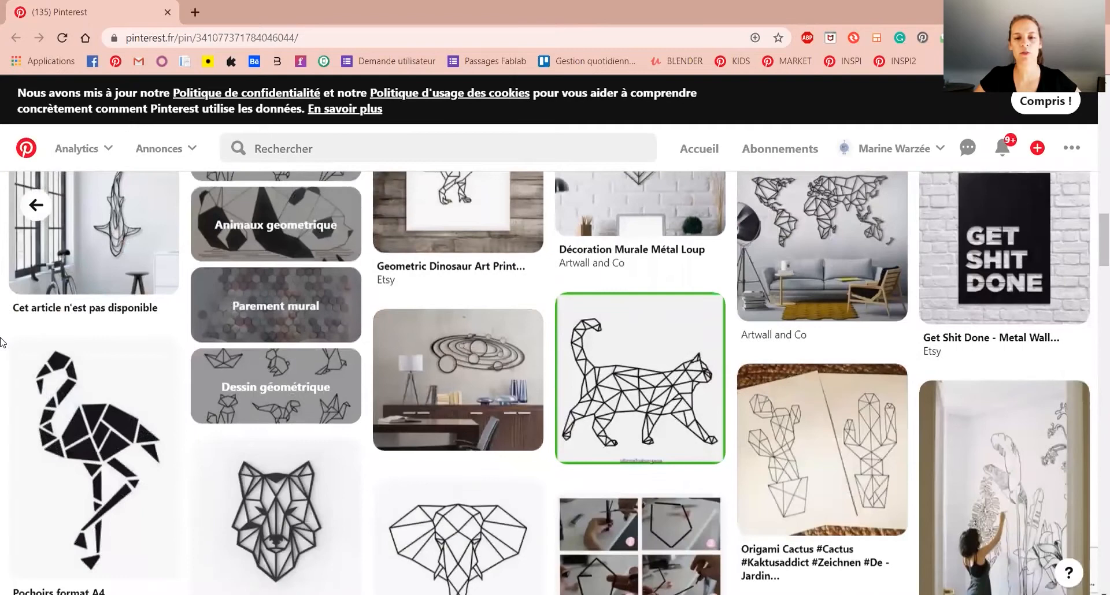
pyautogui.scroll(-1, 2, 341)
pyautogui.scroll(-3, 1, 339)
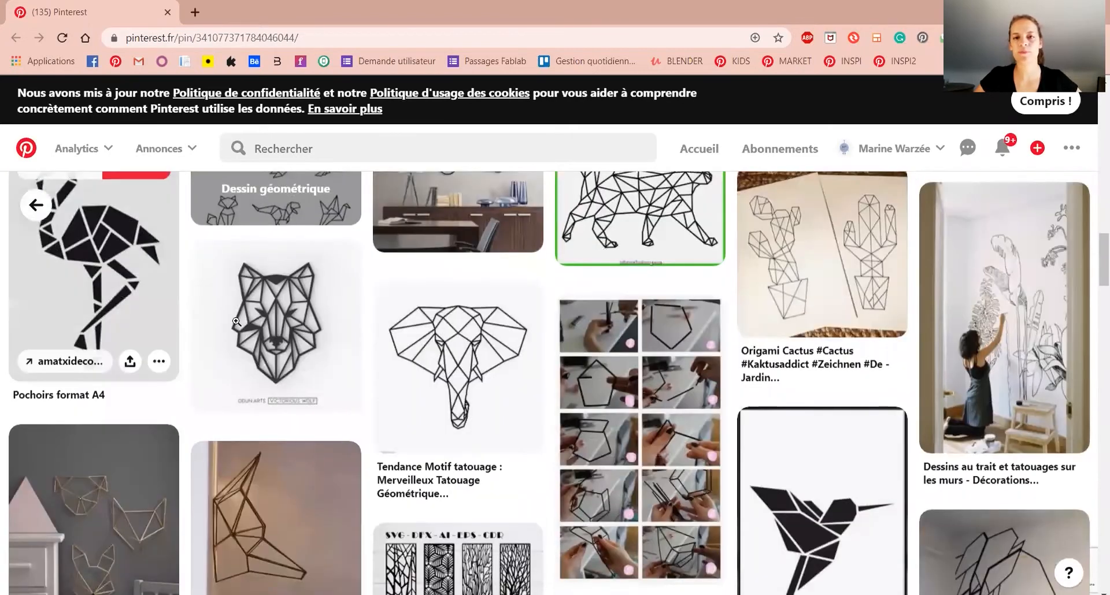
# Step: Return to Illustrator and open the PANDA JPG image from the Bureau folder
pyautogui.hotkey('alt', 'Tab')
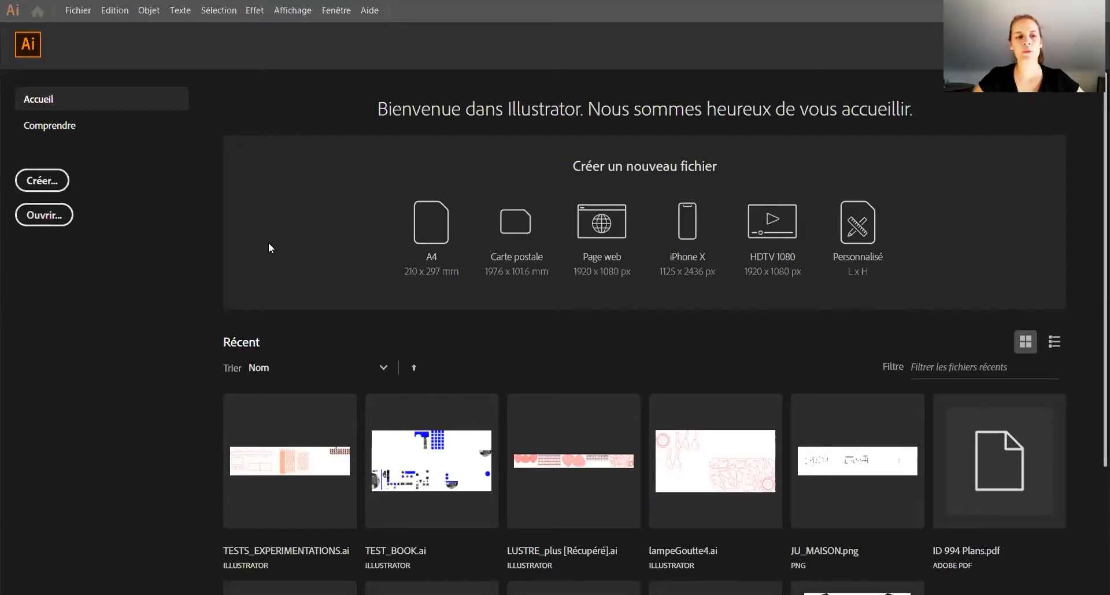
pyautogui.click(44, 215)
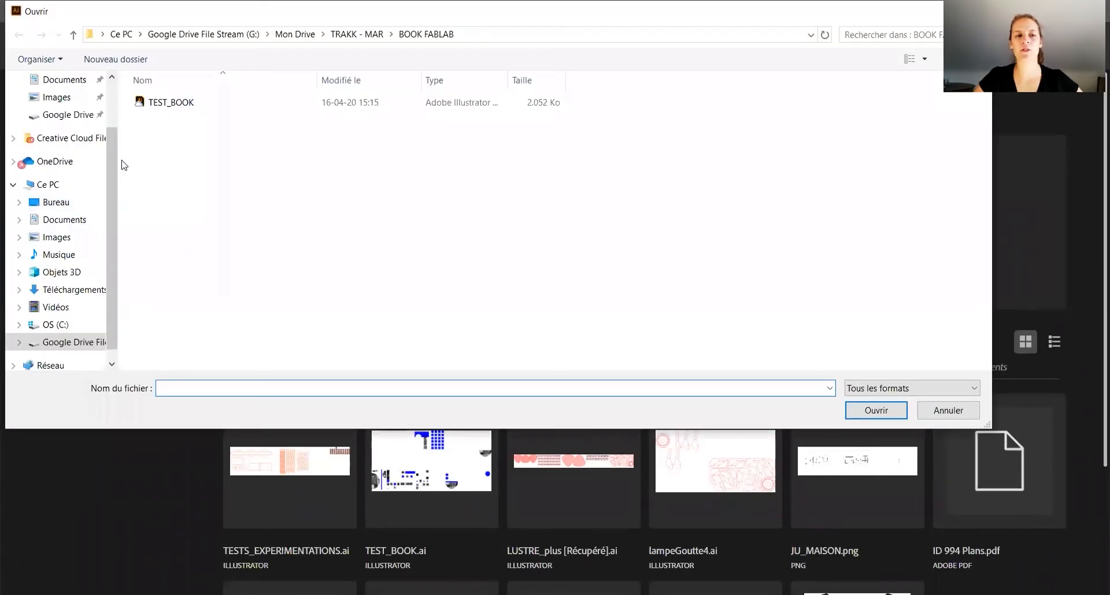
pyautogui.click(66, 207)
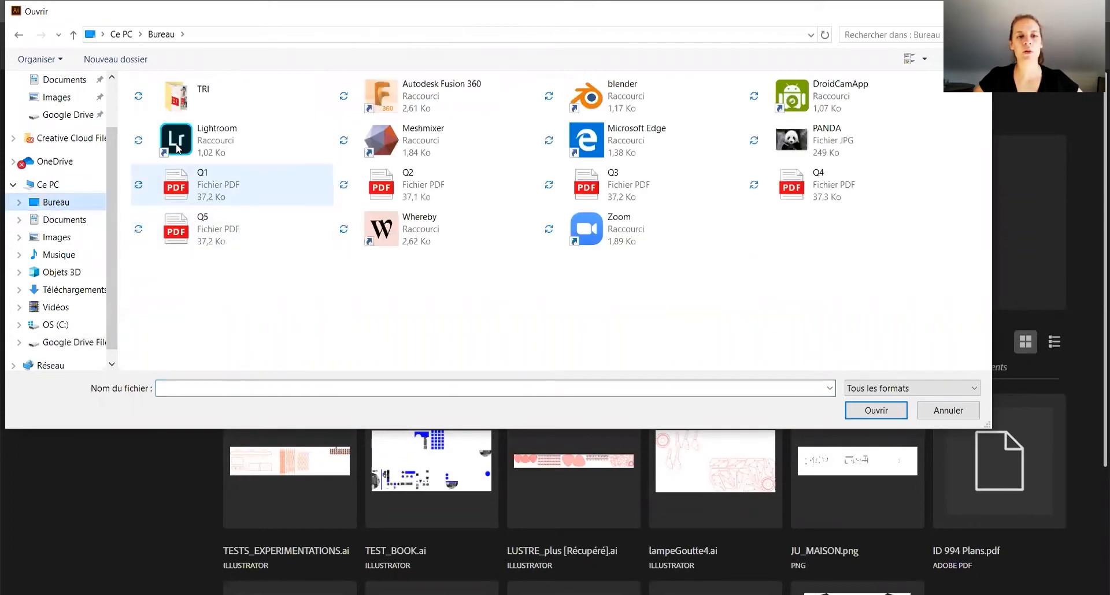
pyautogui.click(835, 141)
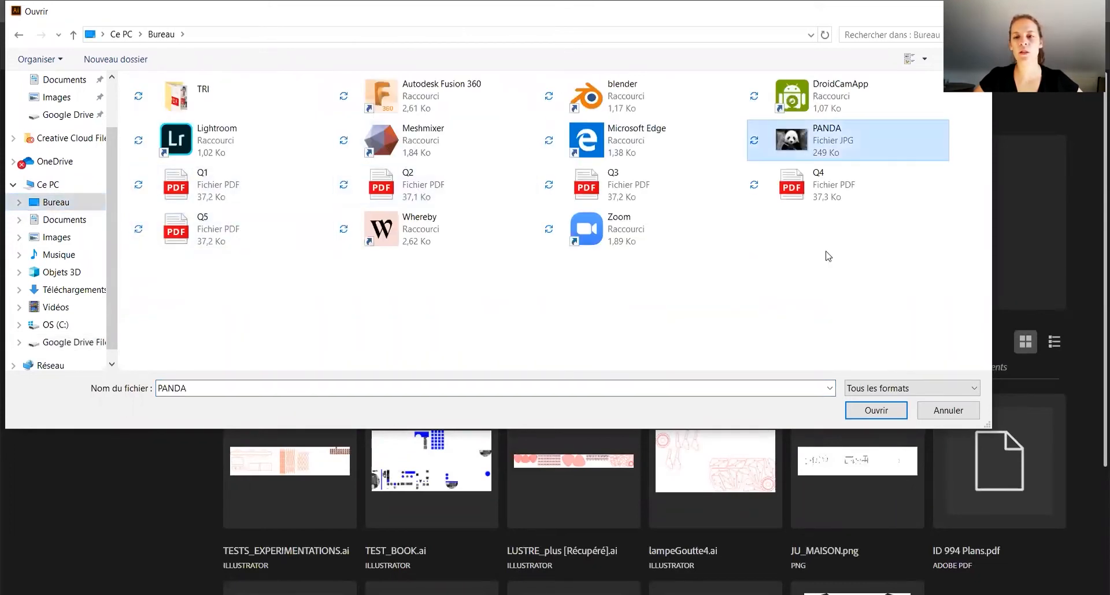
pyautogui.click(876, 411)
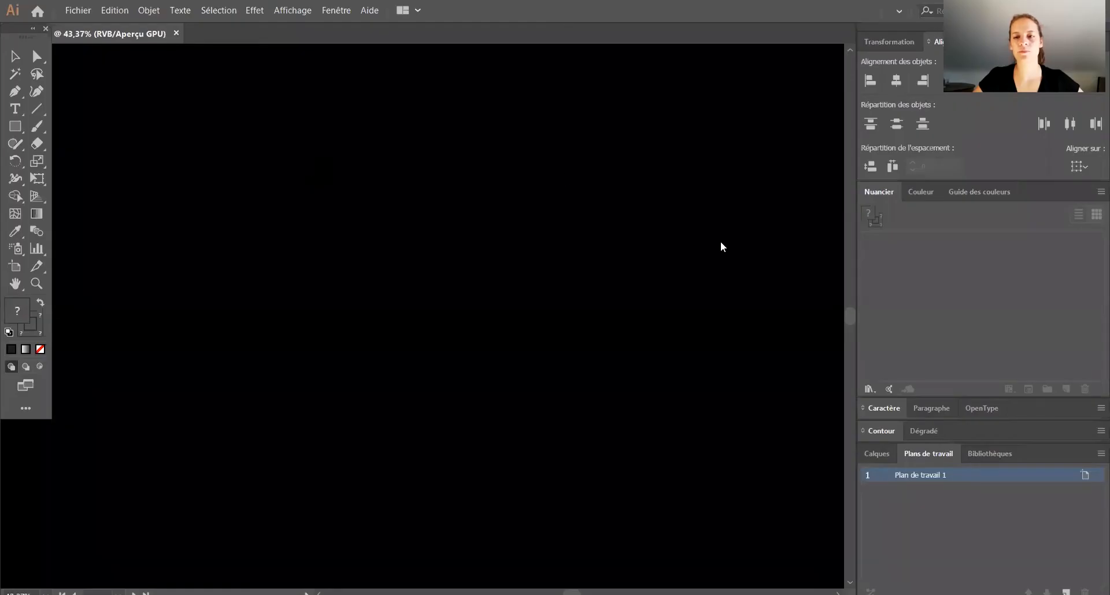
# Step: Resize the artboard Plan de travail 1 to 600 mm wide and 300 mm high
pyautogui.keyDown('alt'); pyautogui.scroll(-4, 585, 191); pyautogui.keyUp('alt')
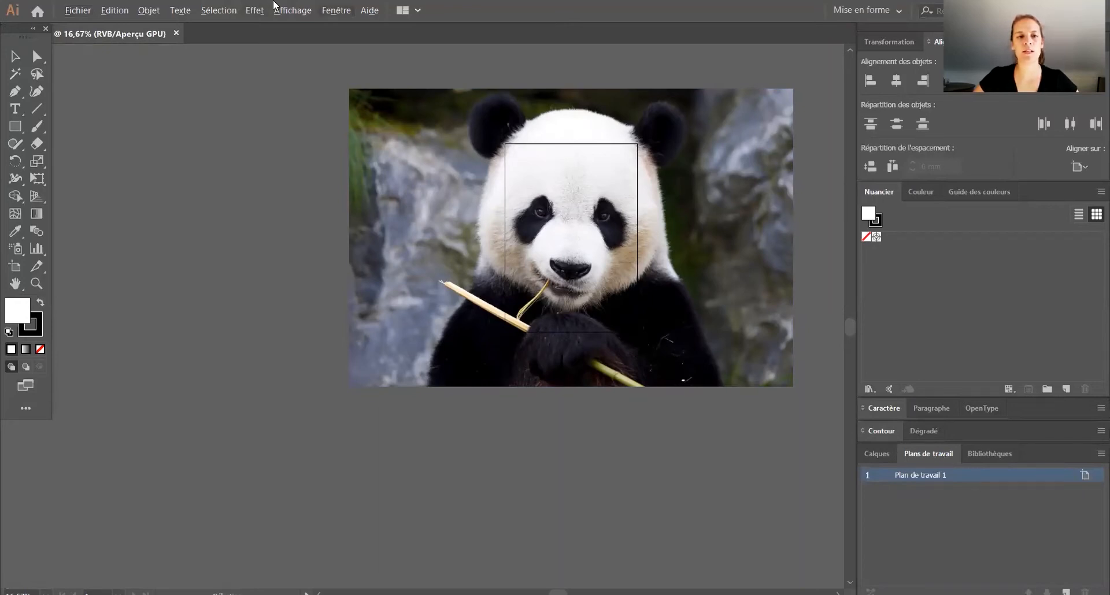
pyautogui.click(336, 9)
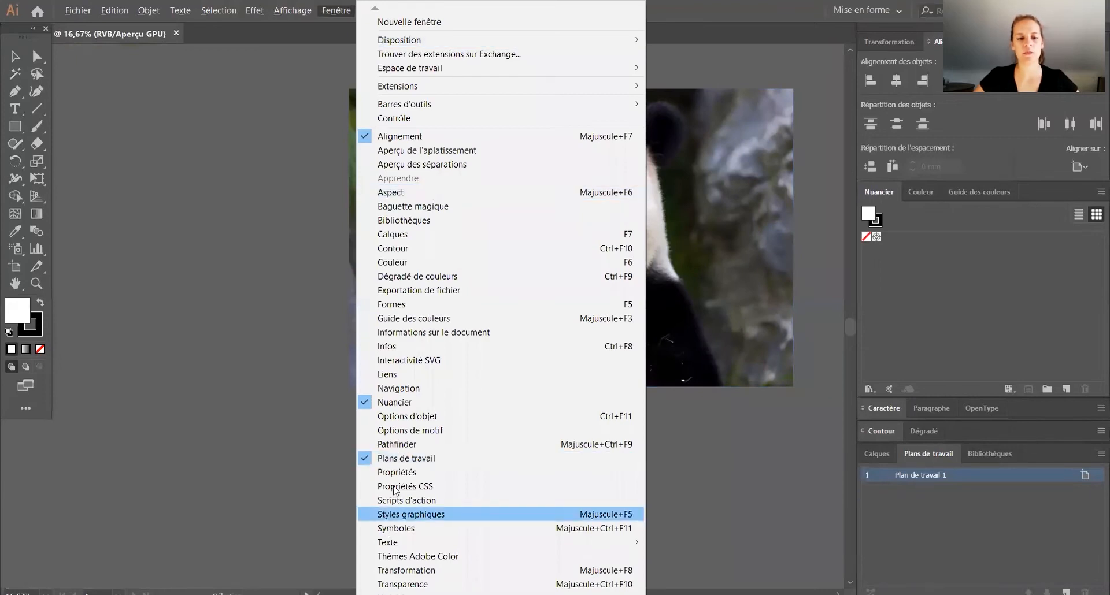
pyautogui.click(758, 510)
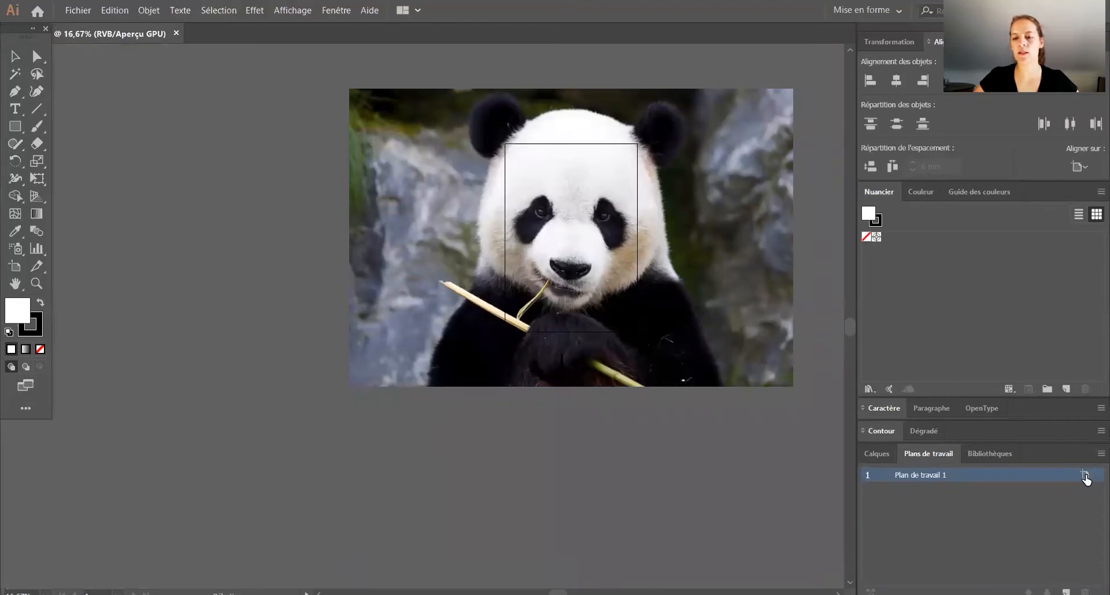
pyautogui.click(1086, 476)
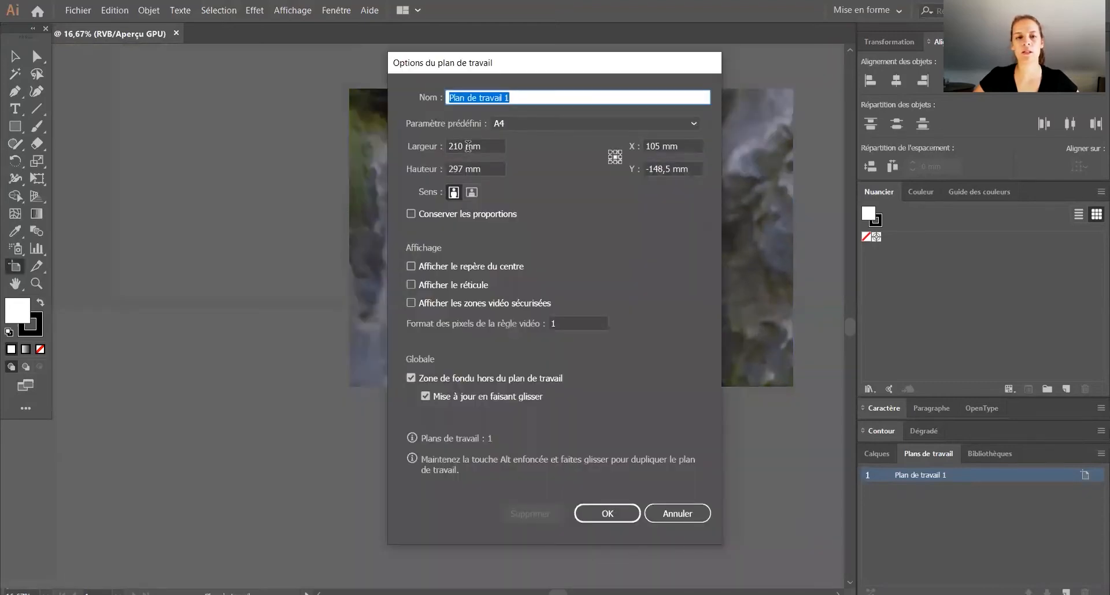
pyautogui.doubleClick(462, 146)
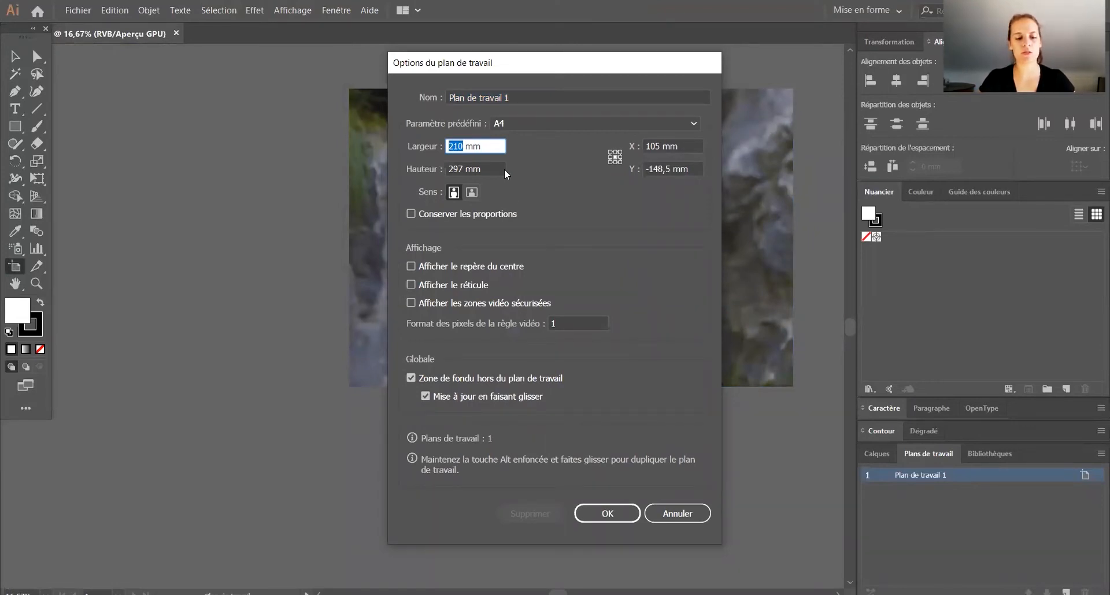
pyautogui.write('600')
pyautogui.press('Tab')
pyautogui.write('300')
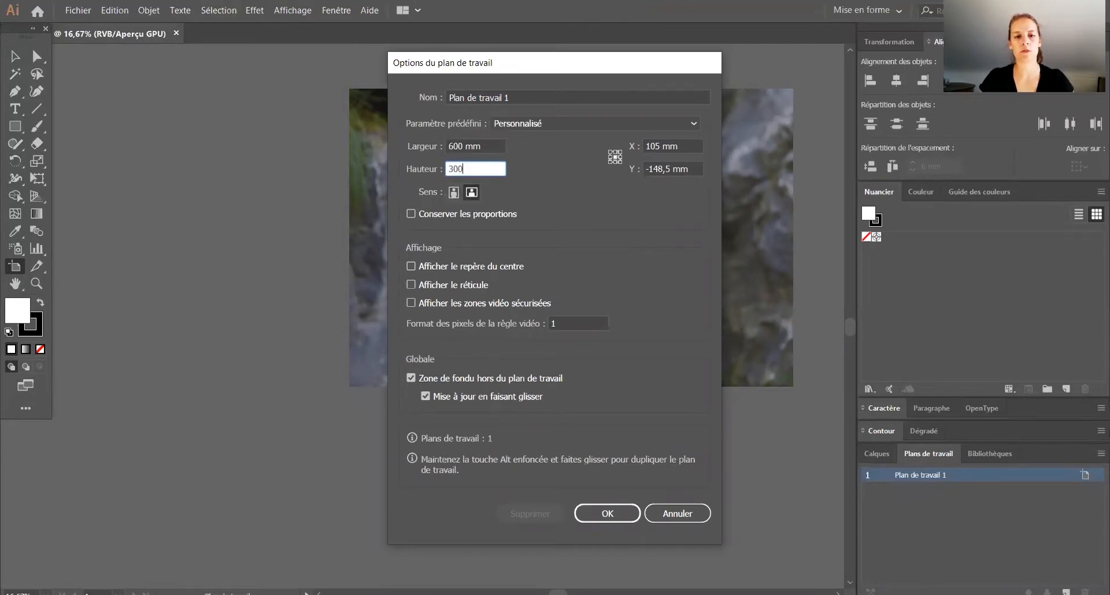
pyautogui.click(615, 516)
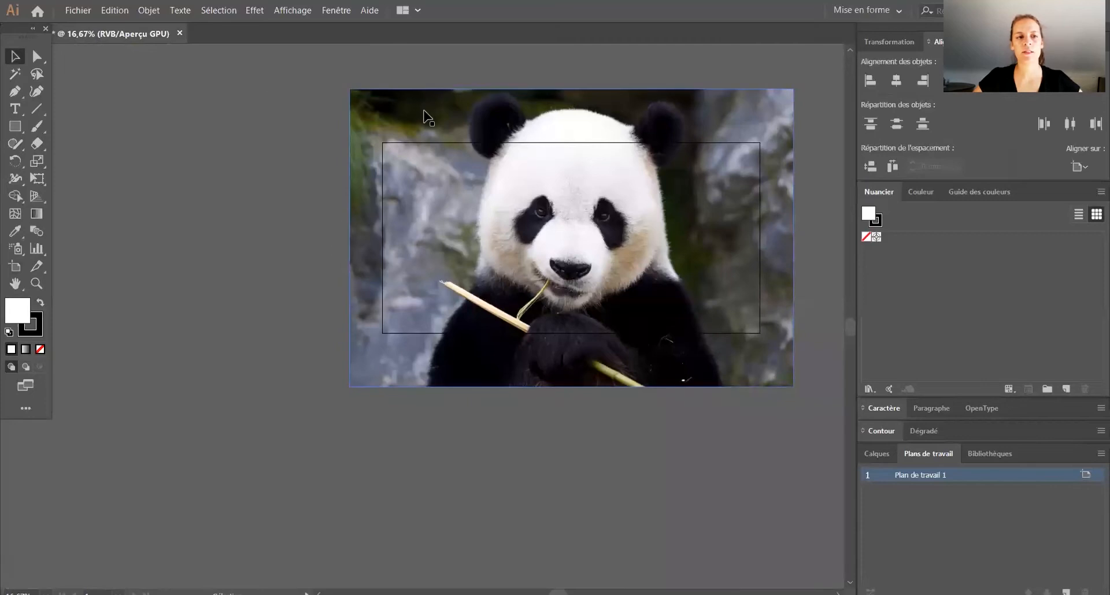
# Step: Scale the panda photo down to fit inside the artboard and place it roughly in the centre
pyautogui.click(428, 119)
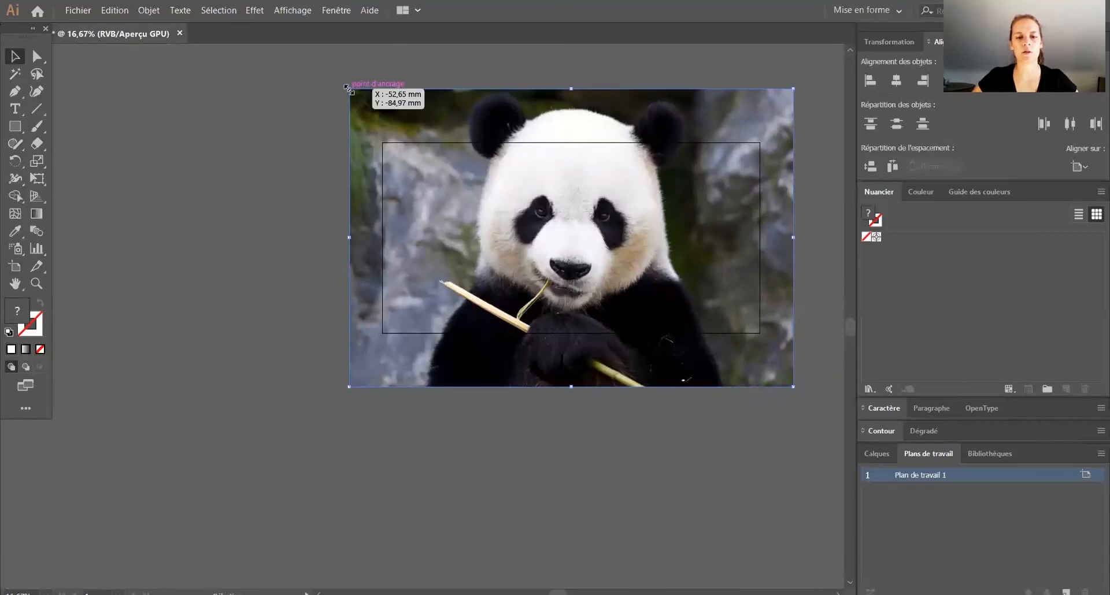
pyautogui.moveTo(347, 86); pyautogui.dragTo(572, 255)
pyautogui.moveTo(719, 305); pyautogui.dragTo(599, 223)
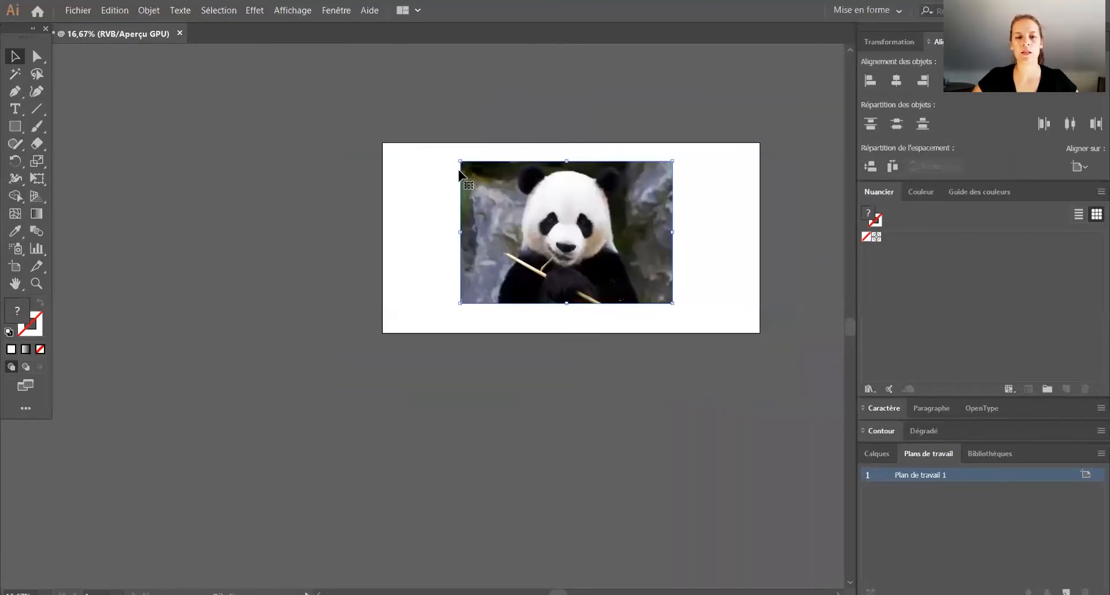
pyautogui.moveTo(461, 161); pyautogui.dragTo(444, 150)
pyautogui.moveTo(587, 217); pyautogui.dragTo(624, 232)
pyautogui.click(735, 250)
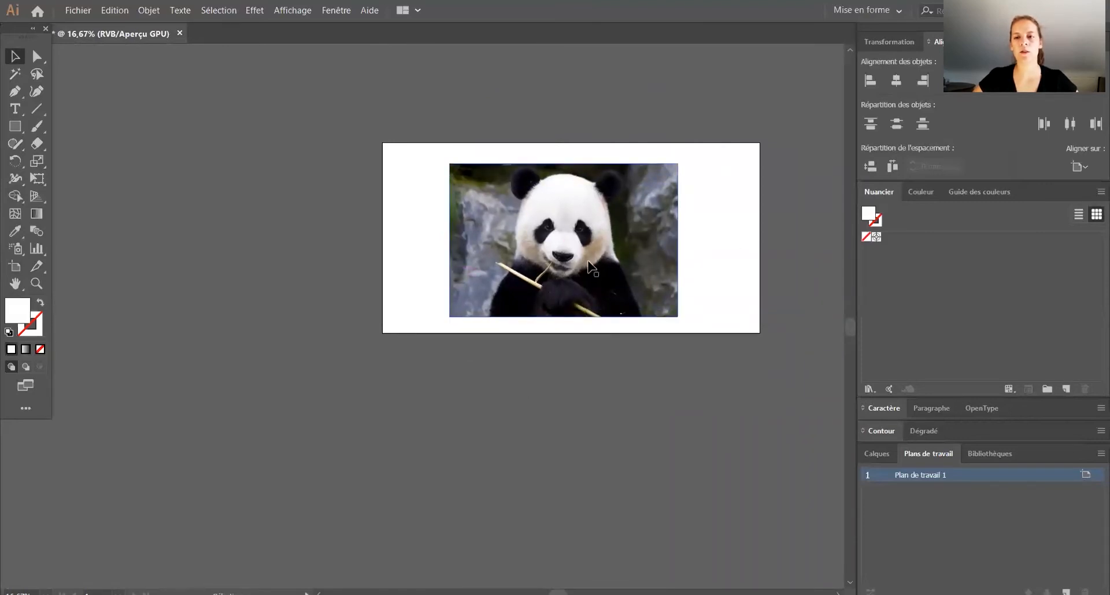
# Step: Examine the panda photo and the surrounding artboard at several magnifications
pyautogui.keyDown('alt'); pyautogui.scroll(2, 595, 267); pyautogui.keyUp('alt')
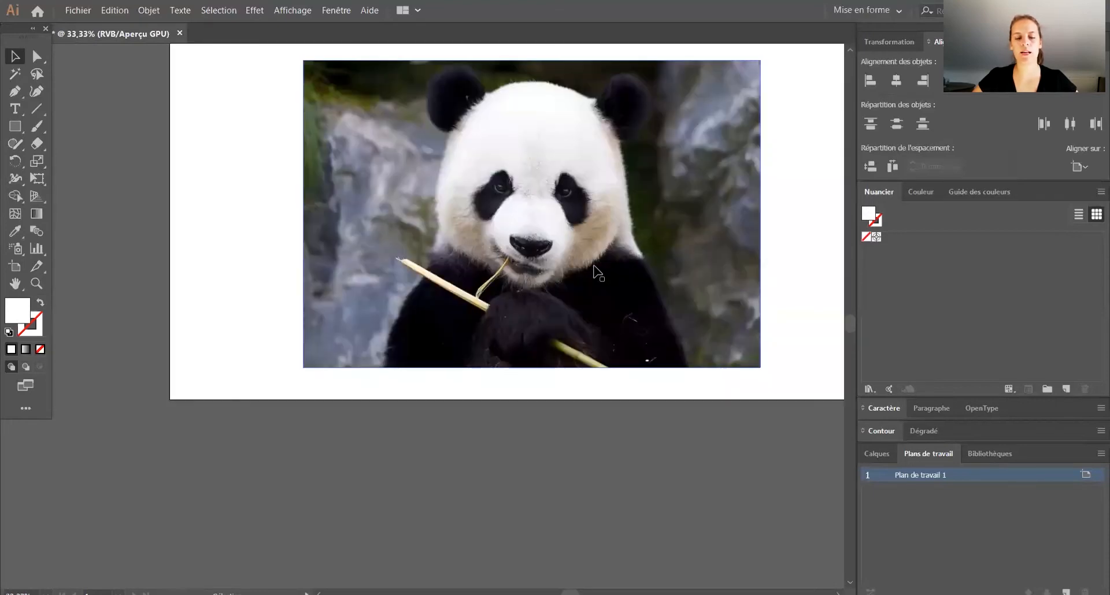
pyautogui.keyDown('alt'); pyautogui.scroll(4, 594, 267); pyautogui.keyUp('alt')
pyautogui.keyDown('alt'); pyautogui.scroll(-8, 612, 260); pyautogui.keyUp('alt')
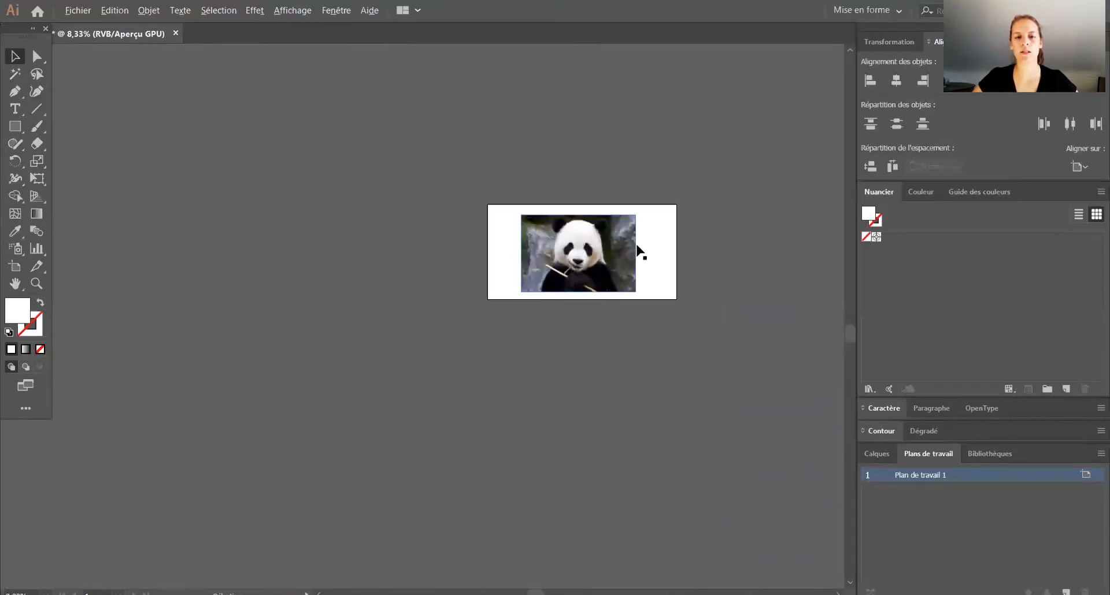
pyautogui.keyDown('alt'); pyautogui.scroll(5, 639, 253); pyautogui.keyUp('alt')
pyautogui.keyDown('alt'); pyautogui.scroll(1, 393, 257); pyautogui.keyUp('alt')
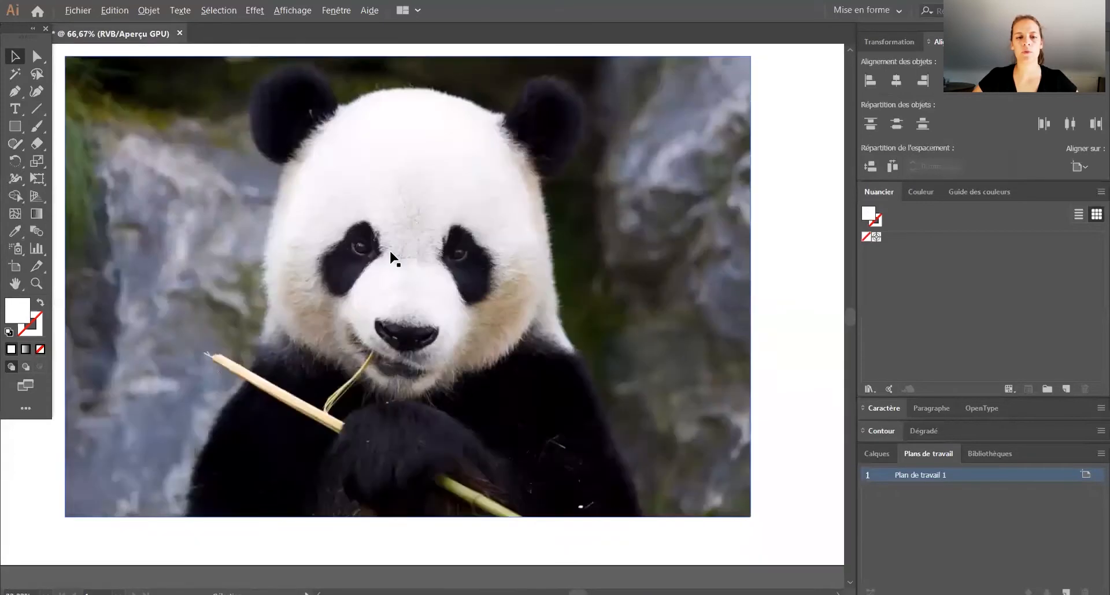
pyautogui.keyDown('alt'); pyautogui.scroll(-6, 279, 233); pyautogui.keyUp('alt')
pyautogui.keyDown('alt'); pyautogui.scroll(4, 215, 215); pyautogui.keyUp('alt')
pyautogui.keyDown('alt'); pyautogui.scroll(-6, 215, 216); pyautogui.keyUp('alt')
pyautogui.keyDown('alt'); pyautogui.scroll(1, 333, 249); pyautogui.keyUp('alt')
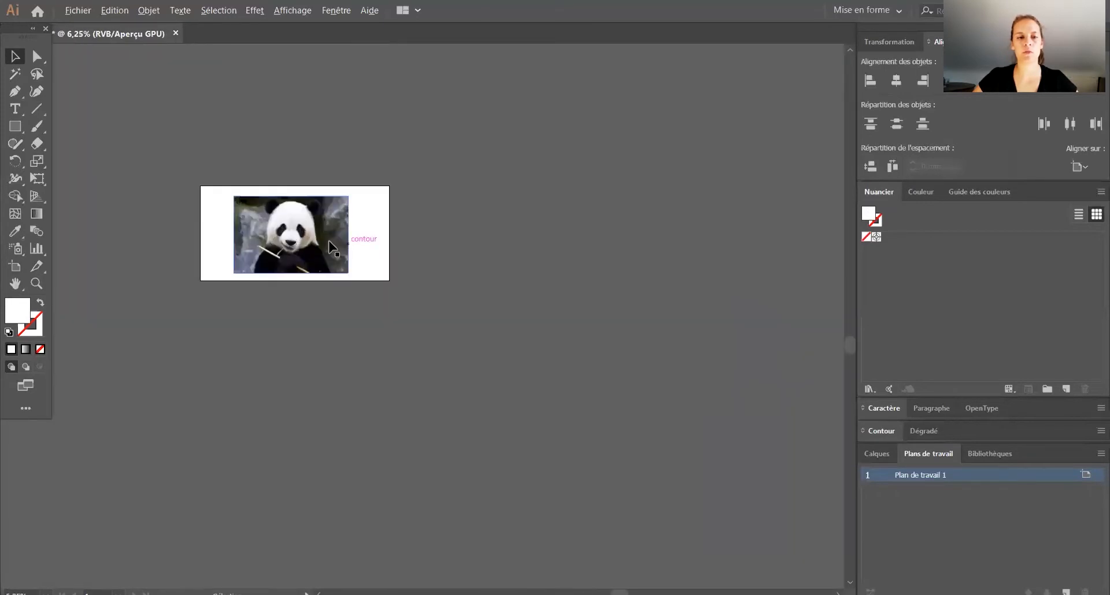
pyautogui.keyDown('alt'); pyautogui.scroll(4, 303, 213); pyautogui.keyUp('alt')
pyautogui.keyDown('ctrl'); pyautogui.scroll(8, 302, 208); pyautogui.keyUp('ctrl')
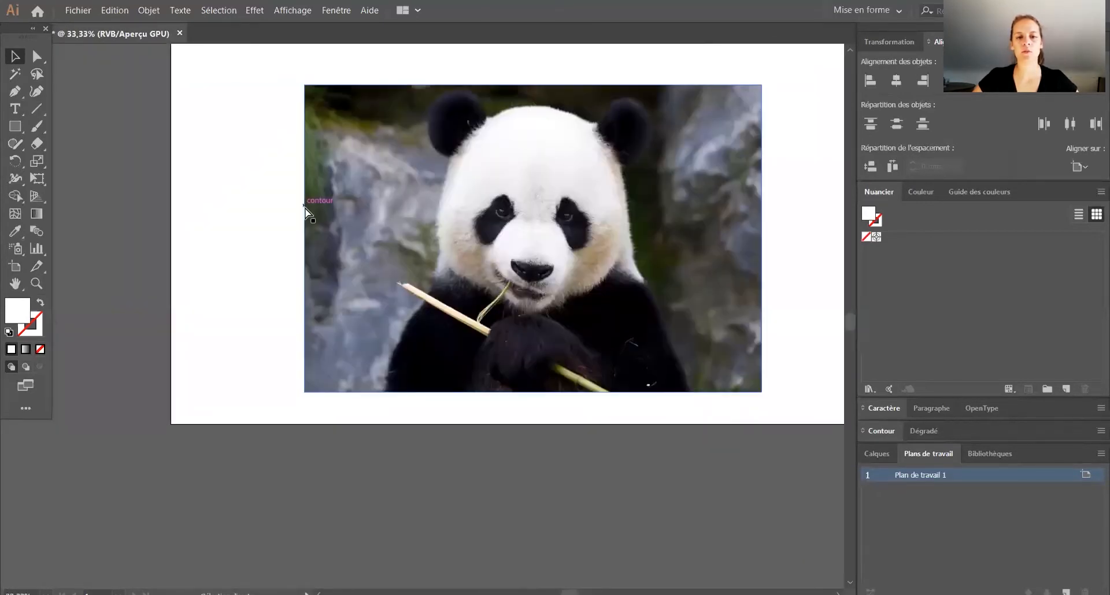
pyautogui.keyDown('ctrl'); pyautogui.scroll(-8, 308, 213); pyautogui.keyUp('ctrl')
pyautogui.keyDown('ctrl'); pyautogui.scroll(7, 315, 223); pyautogui.keyUp('ctrl')
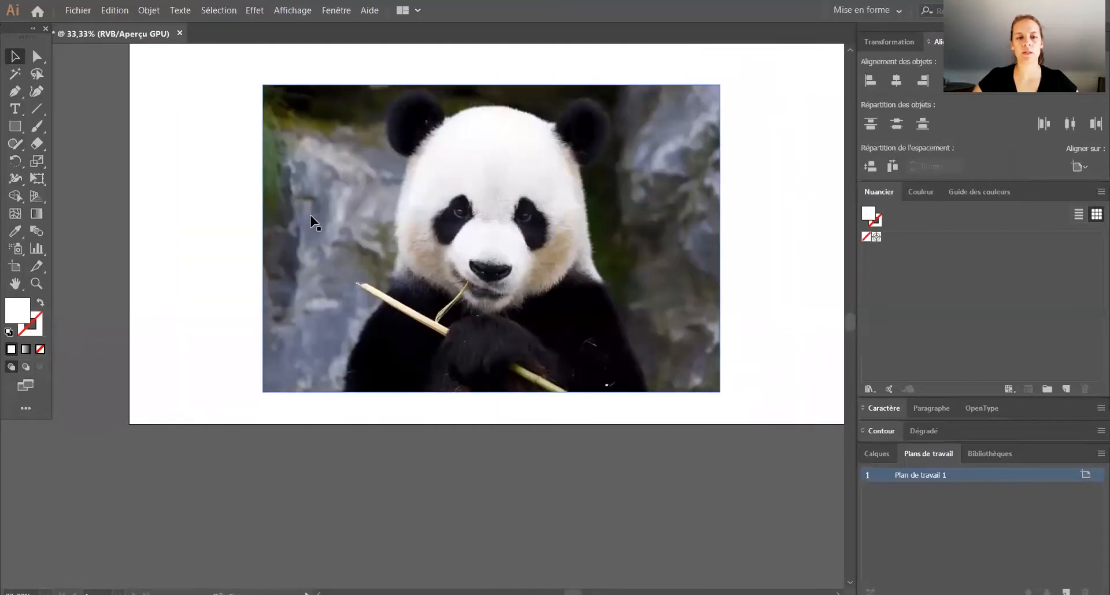
pyautogui.scroll(-5, 311, 223)
pyautogui.scroll(9, 307, 218)
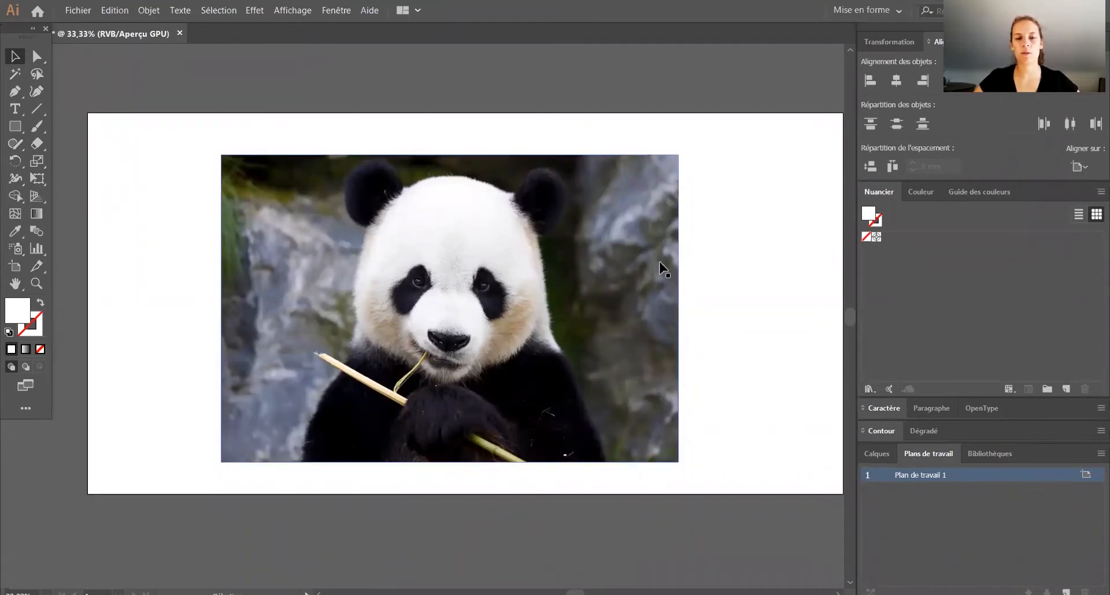
# Step: Lock the panda photo's layer, Calque 1, and add a new empty layer above it
pyautogui.click(873, 458)
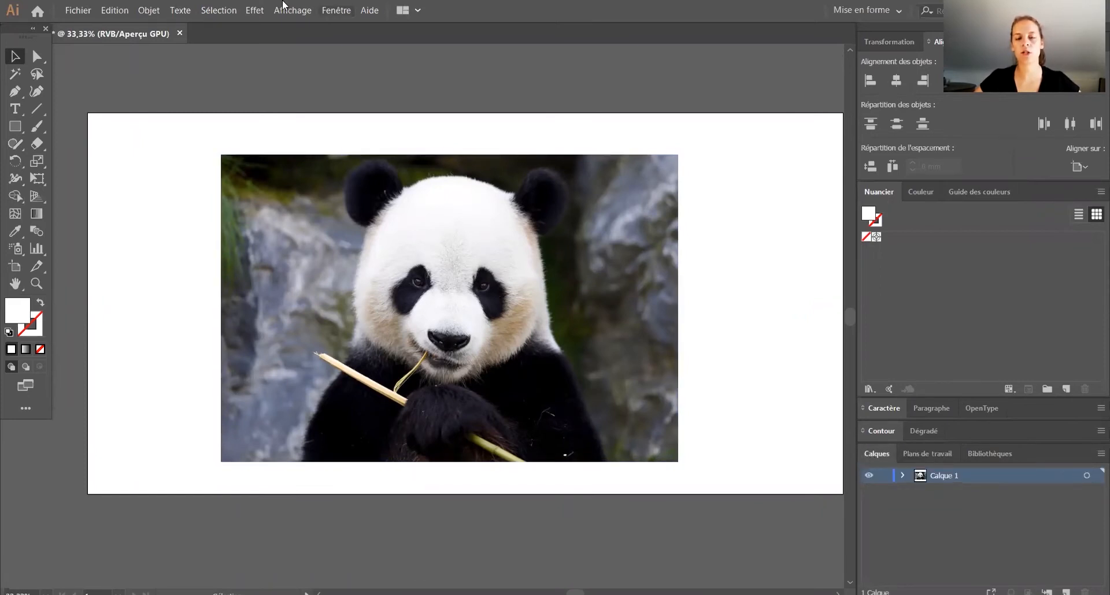
pyautogui.click(883, 477)
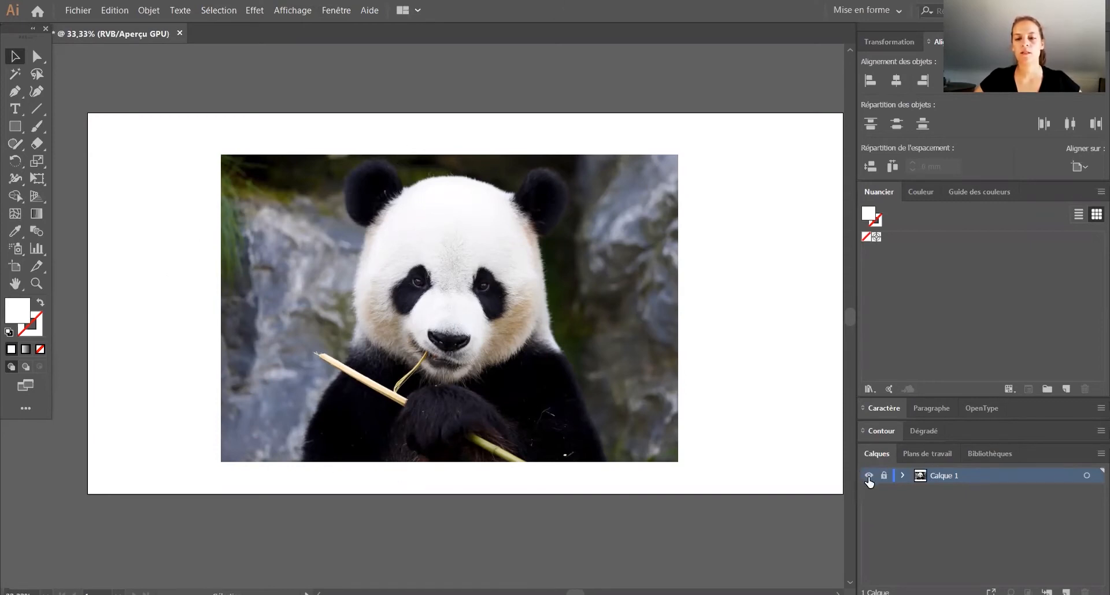
pyautogui.keyDown('ctrl'); pyautogui.click(869, 476); pyautogui.keyUp('ctrl')
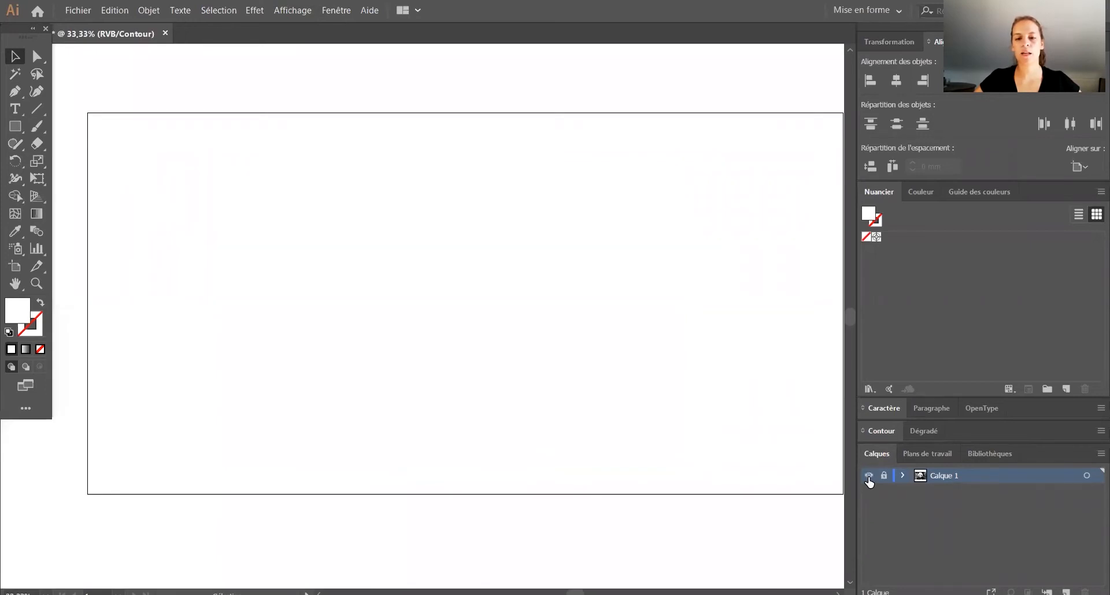
pyautogui.keyDown('ctrl'); pyautogui.click(869, 476); pyautogui.keyUp('ctrl')
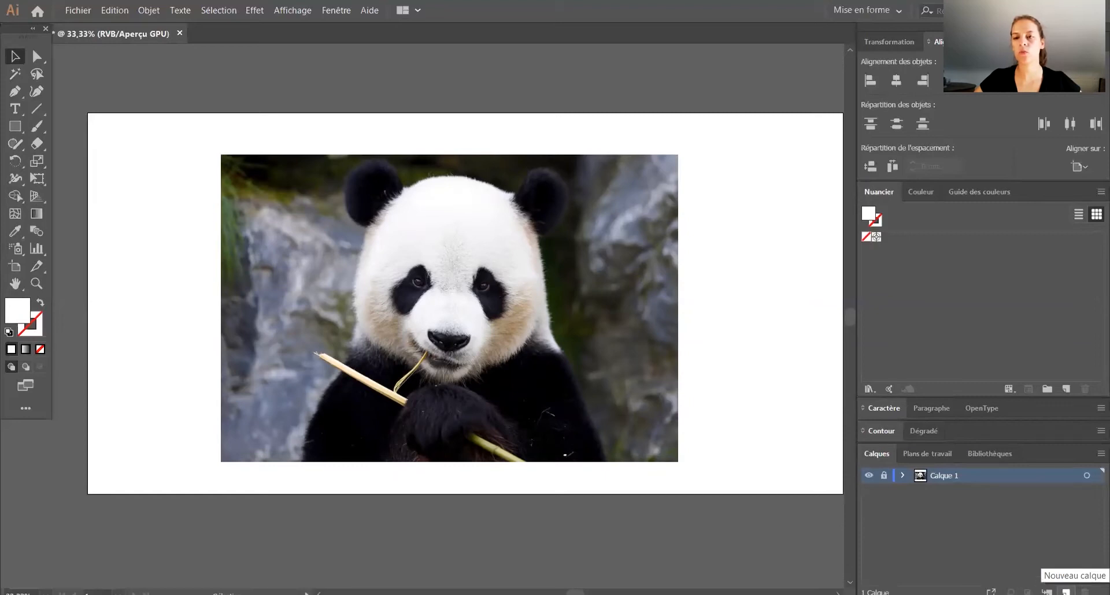
pyautogui.click(1065, 592)
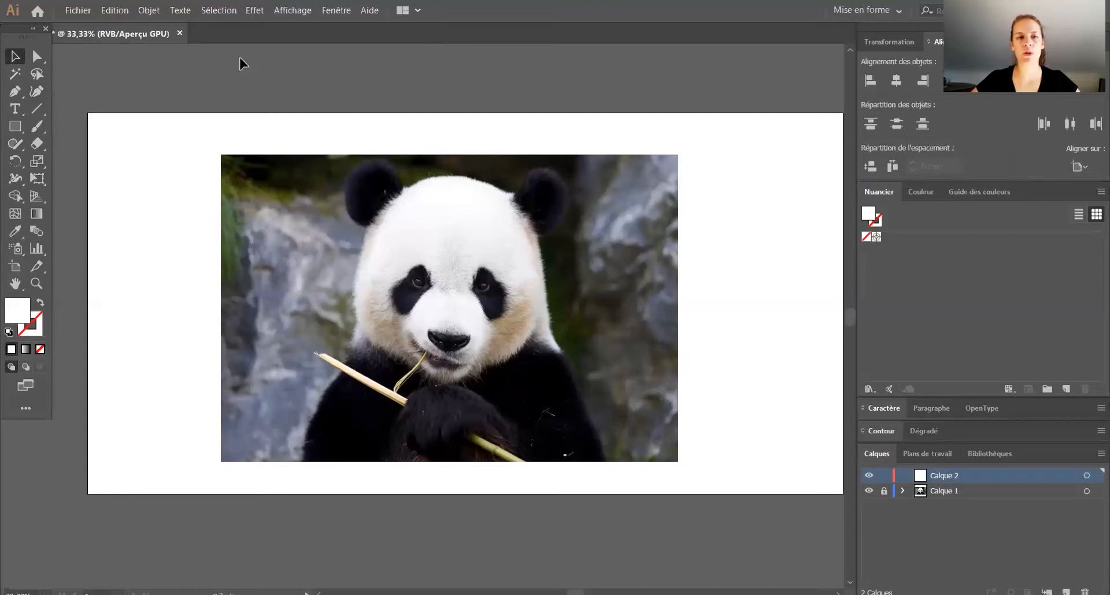
# Step: Switch the workspace to Les indispensables classiques
pyautogui.click(335, 10)
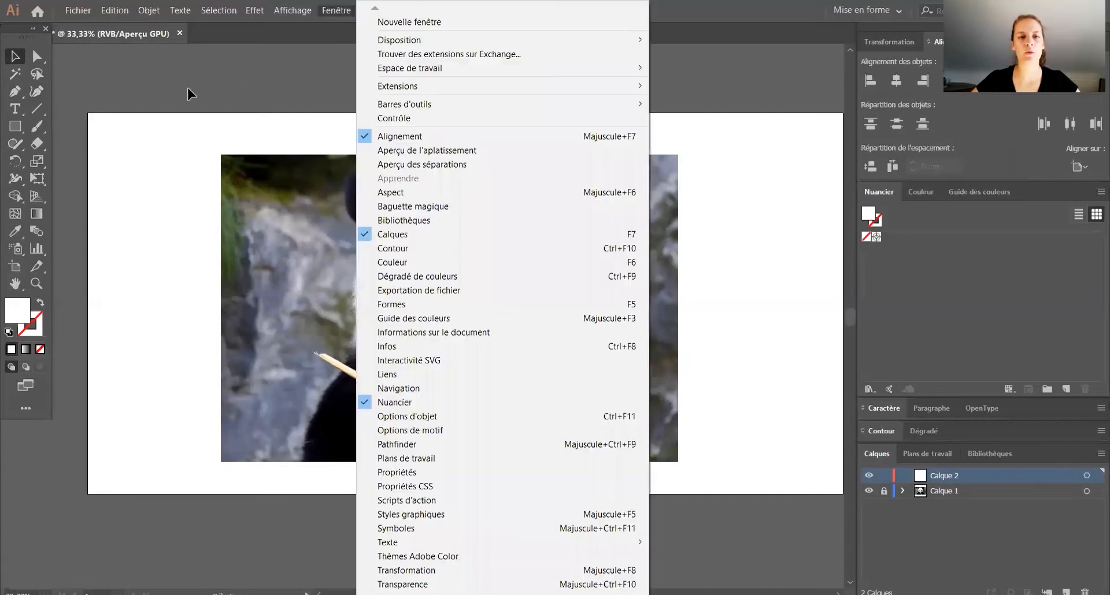
pyautogui.moveTo(463, 69)
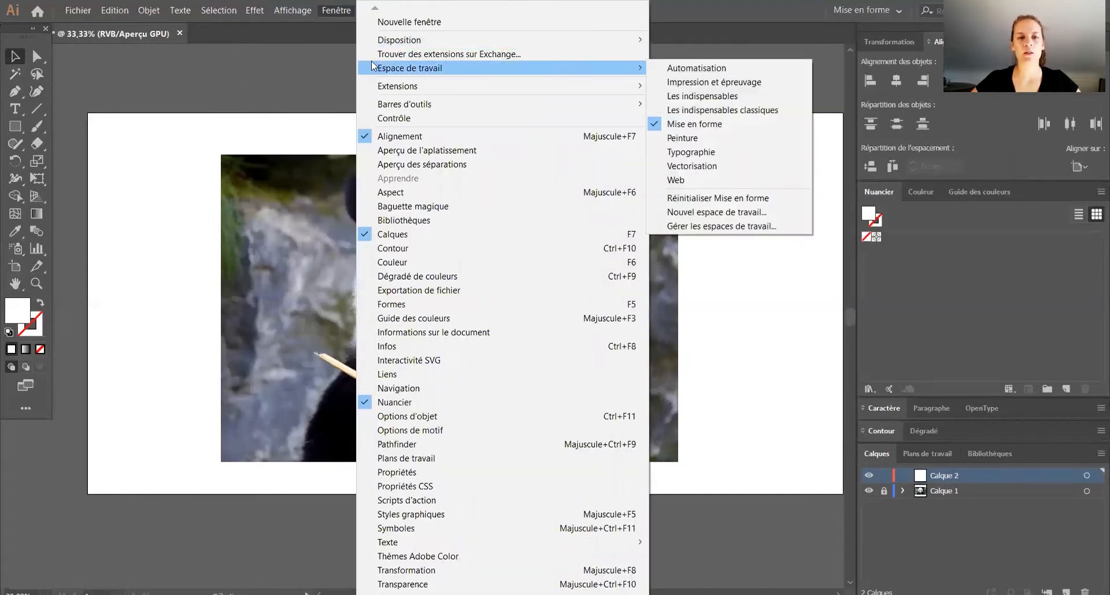
pyautogui.click(661, 111)
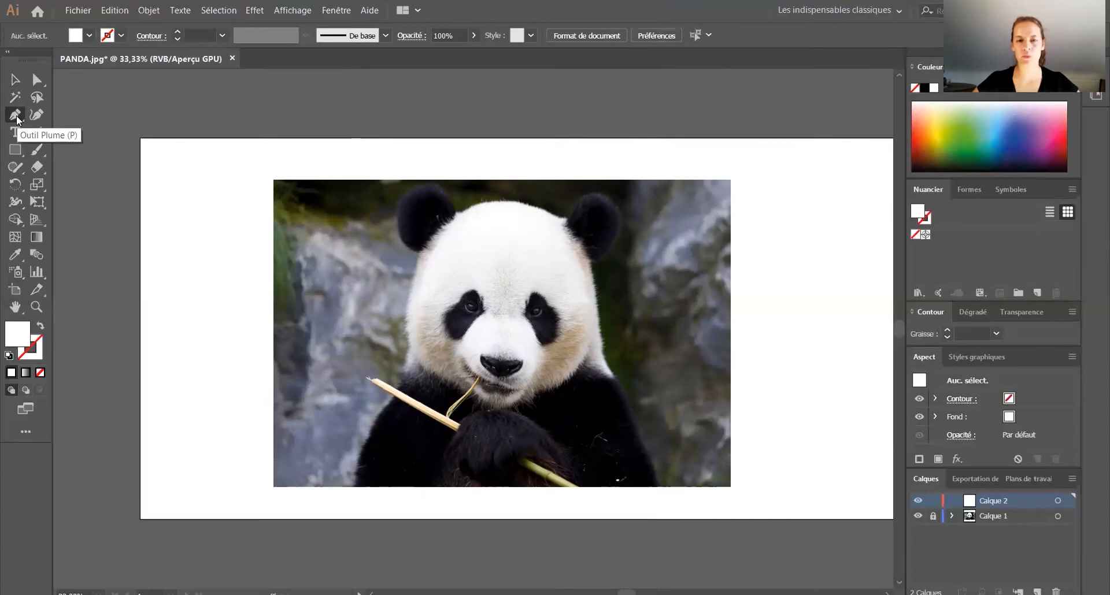
# Step: Draw a closed test shape with the Pen tool across the upper half of the artboard, mixing a curved upper-left edge with straight sides
pyautogui.click(16, 117)
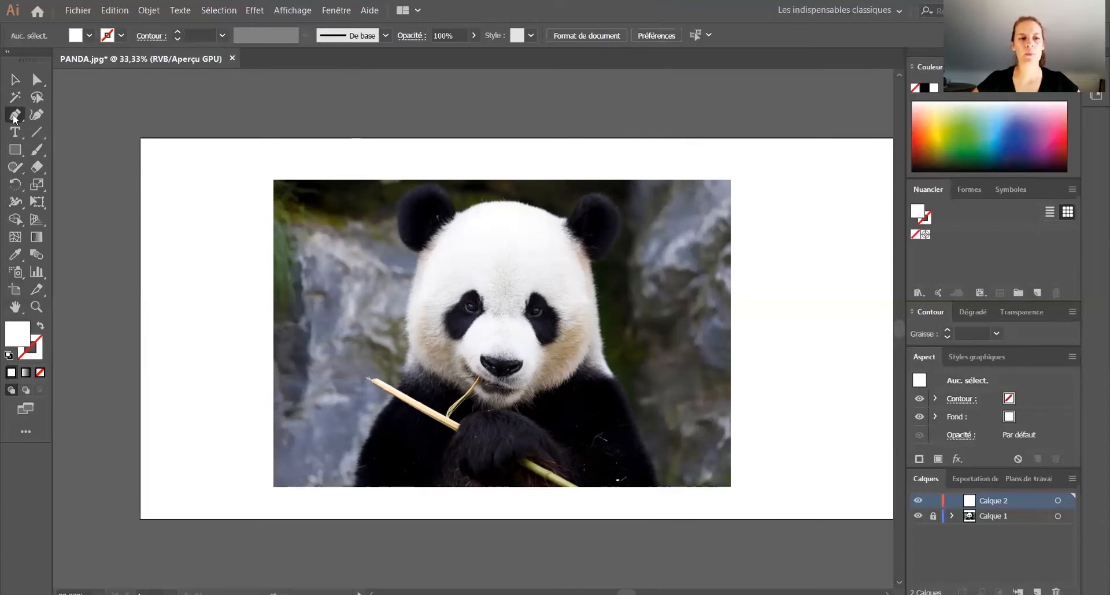
pyautogui.moveTo(287, 151); pyautogui.dragTo(349, 162)
pyautogui.click(427, 155)
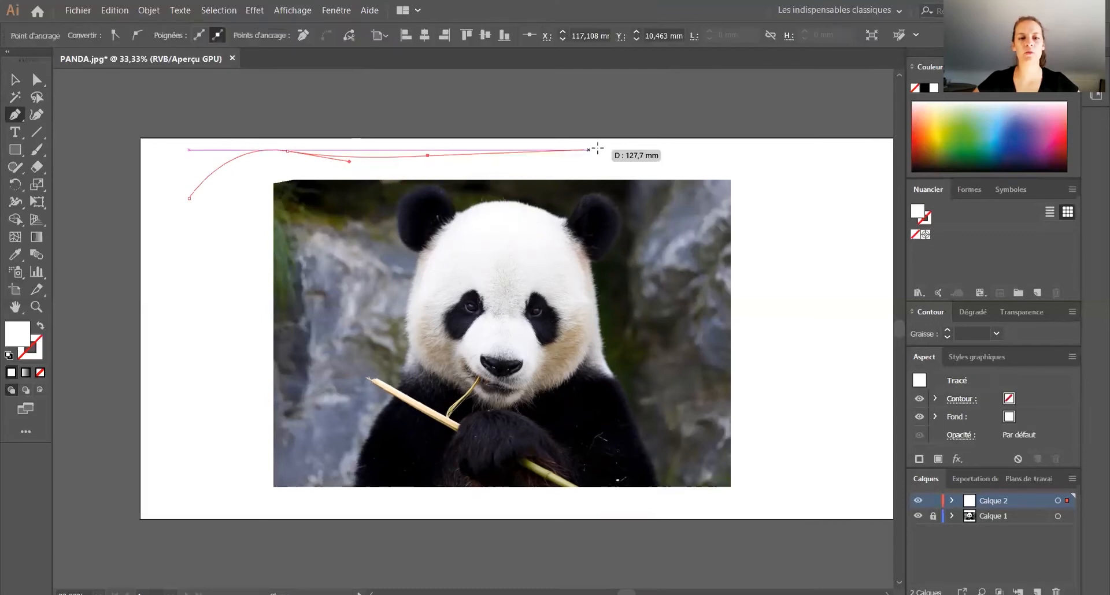
pyautogui.click(604, 149)
pyautogui.click(804, 296)
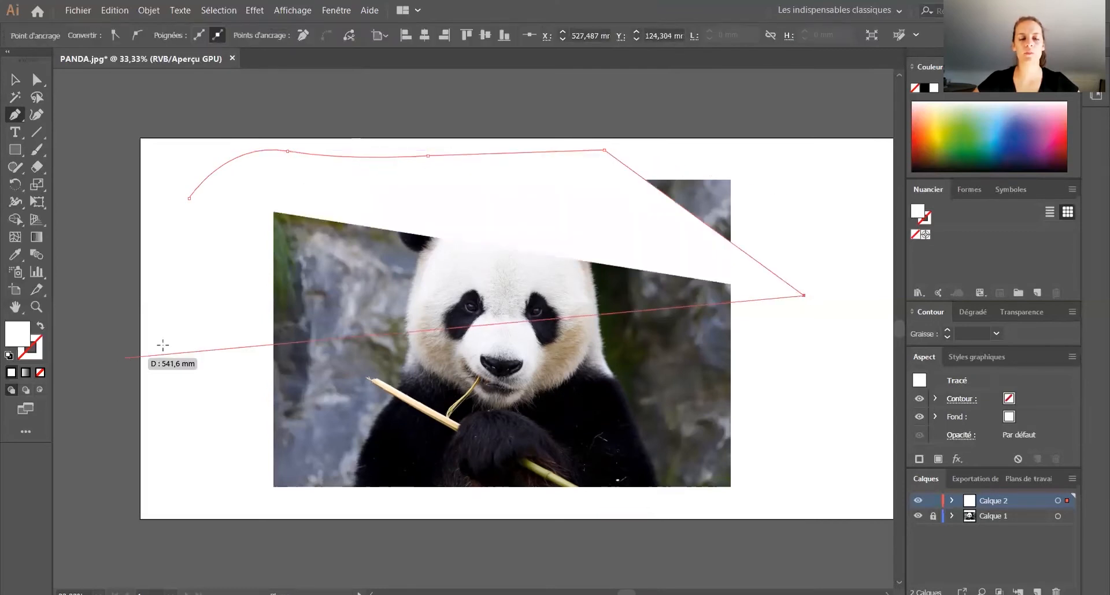
pyautogui.click(162, 345)
pyautogui.click(188, 199)
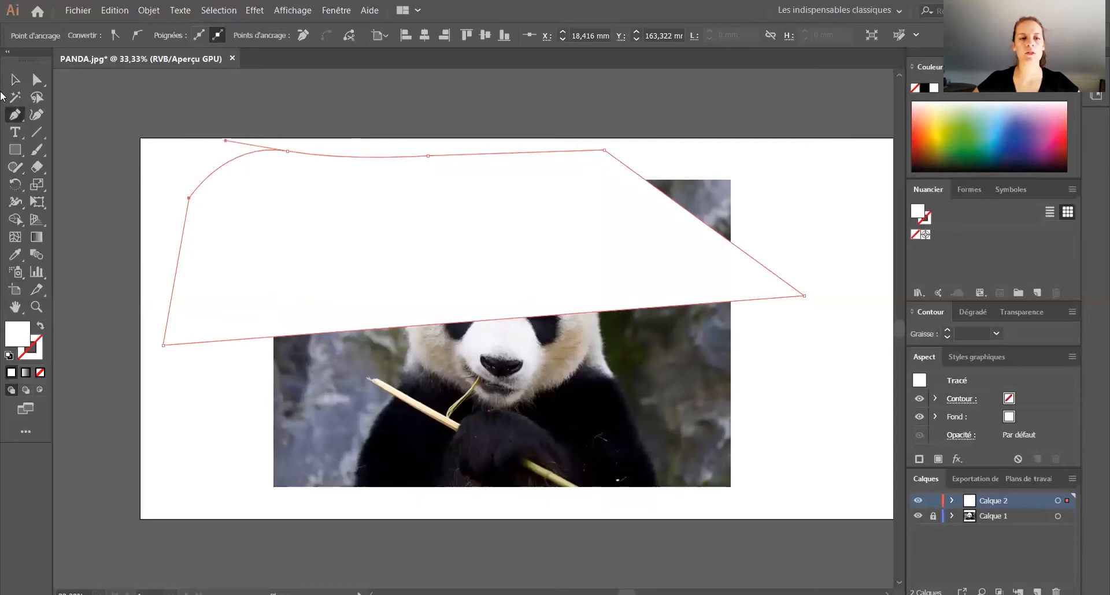
# Step: Reshape the test shape by moving its anchor points and a direction handle, and delete the whole shape
pyautogui.press('a')
pyautogui.moveTo(191, 201); pyautogui.dragTo(245, 229)
pyautogui.moveTo(225, 143); pyautogui.dragTo(153, 140)
pyautogui.moveTo(428, 156); pyautogui.dragTo(413, 93)
pyautogui.moveTo(542, 132); pyautogui.dragTo(595, 236)
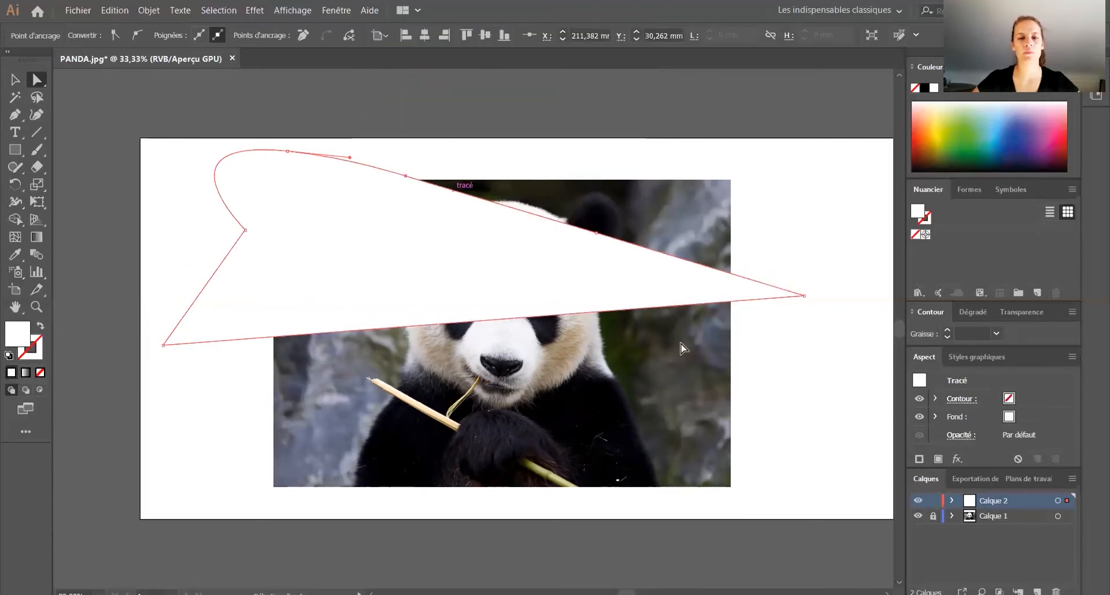
pyautogui.moveTo(804, 296); pyautogui.dragTo(763, 347)
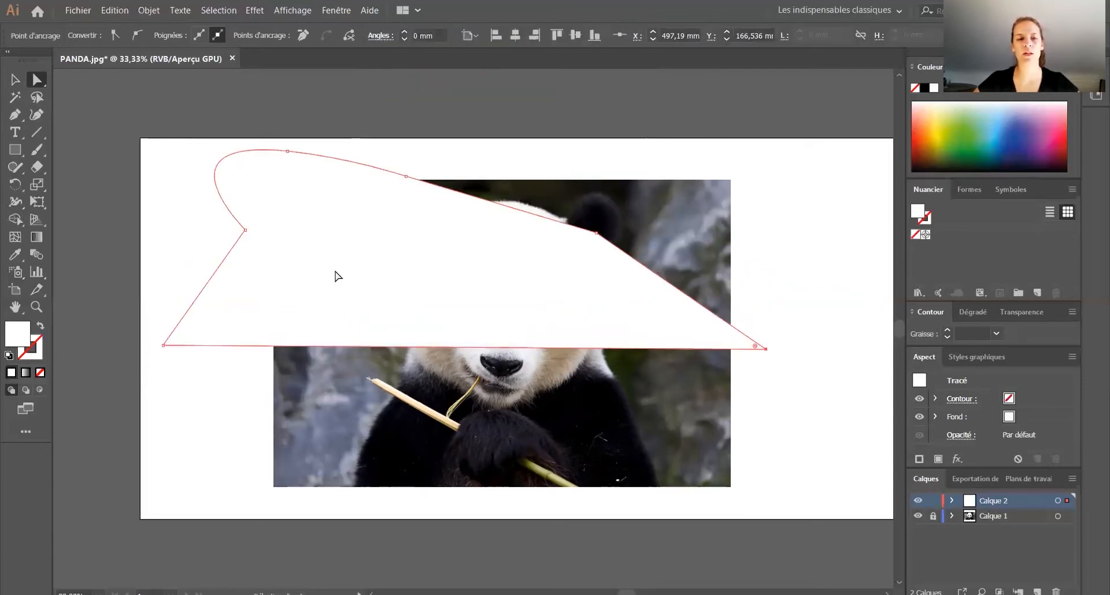
pyautogui.press('Delete')
pyautogui.press('Delete')
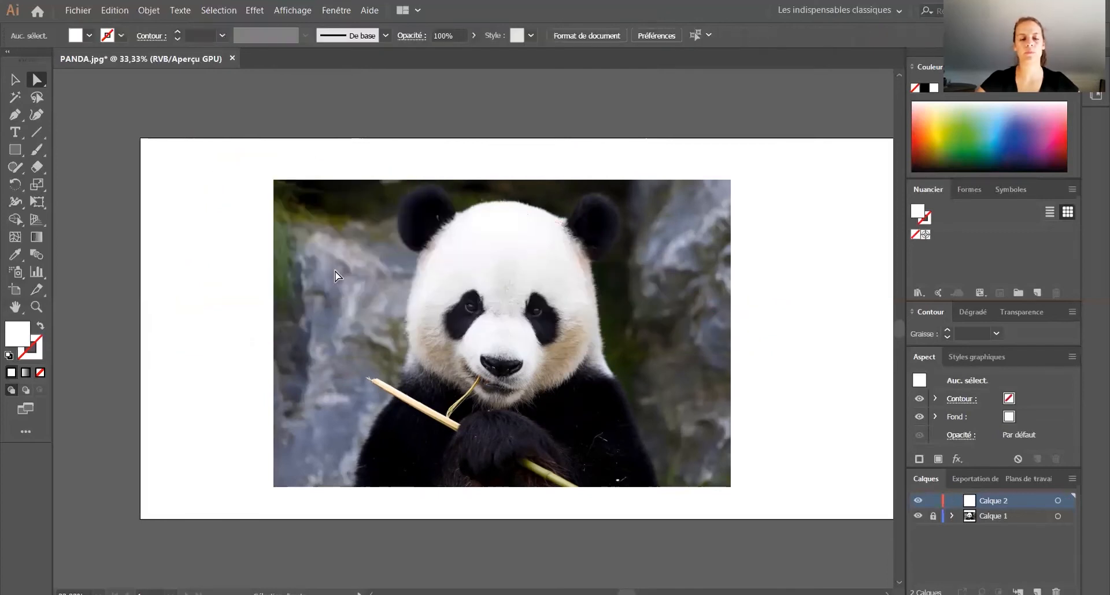
# Step: Trace the ear on the left of the panda photo with the Pen tool as an open path of six straight-line anchor points
pyautogui.click(17, 116)
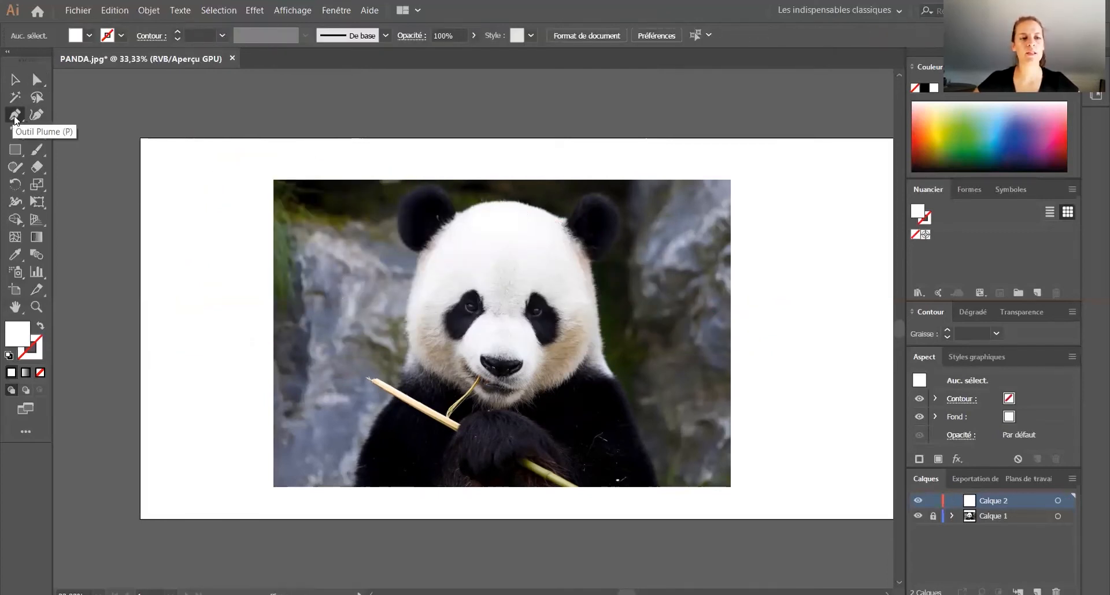
pyautogui.click(16, 120)
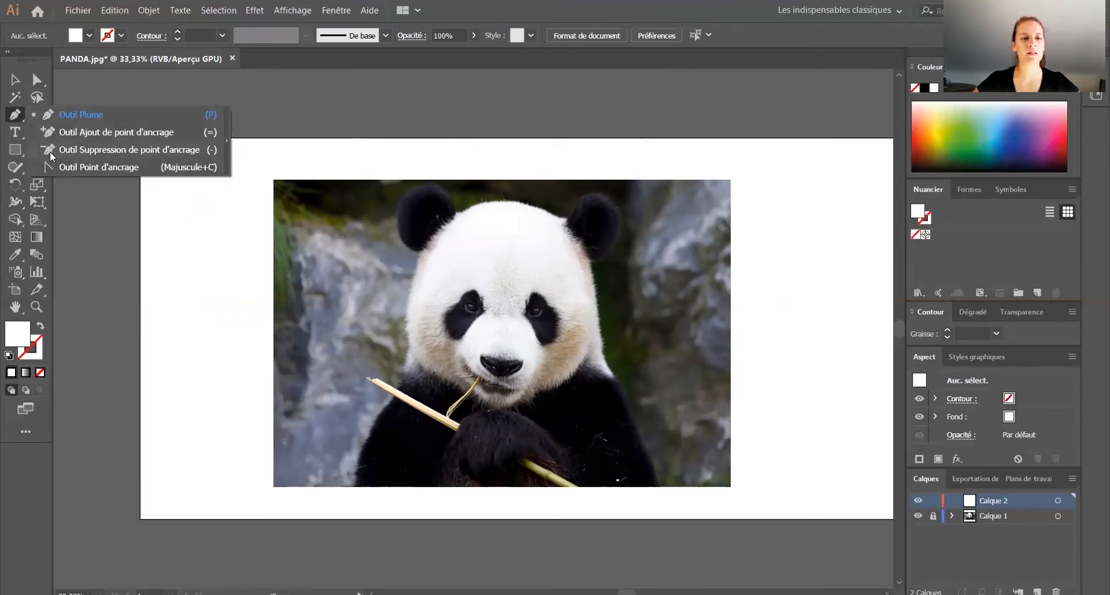
pyautogui.click(92, 116)
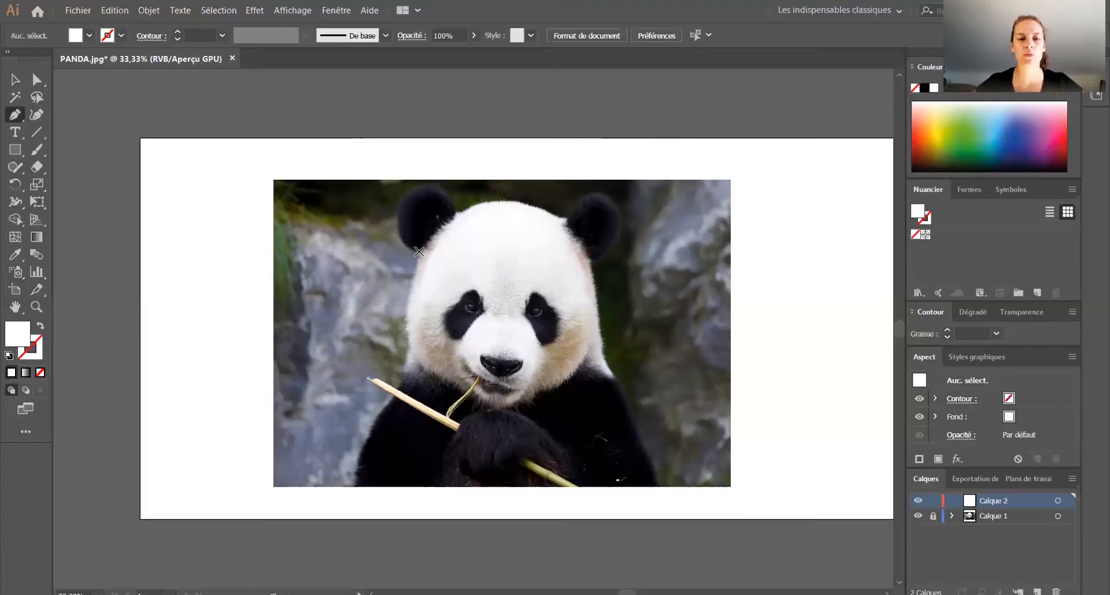
pyautogui.scroll(1, 418, 253)
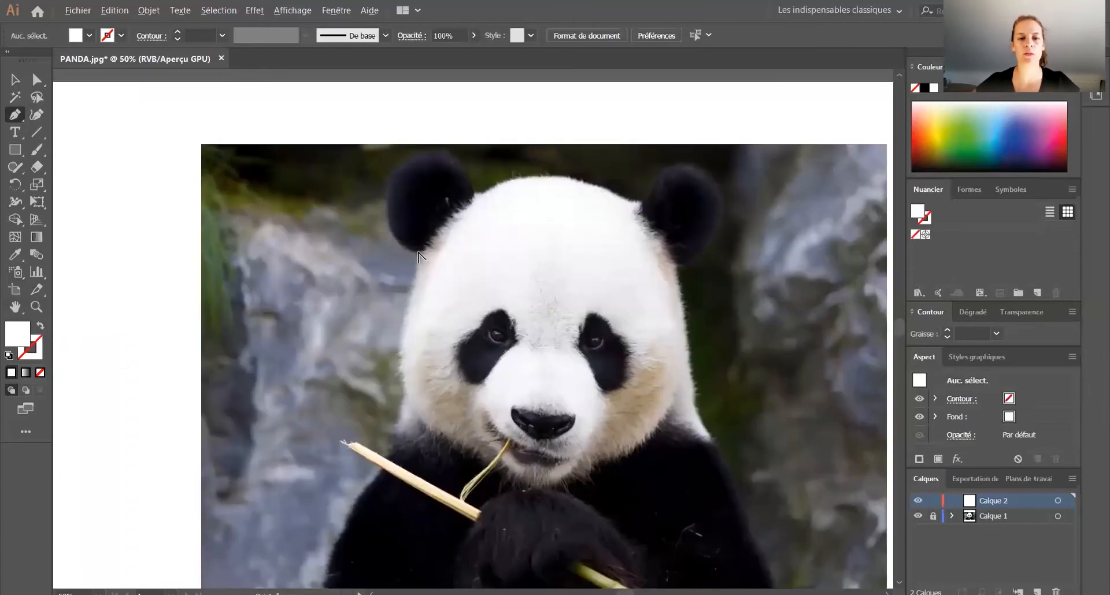
pyautogui.click(419, 252)
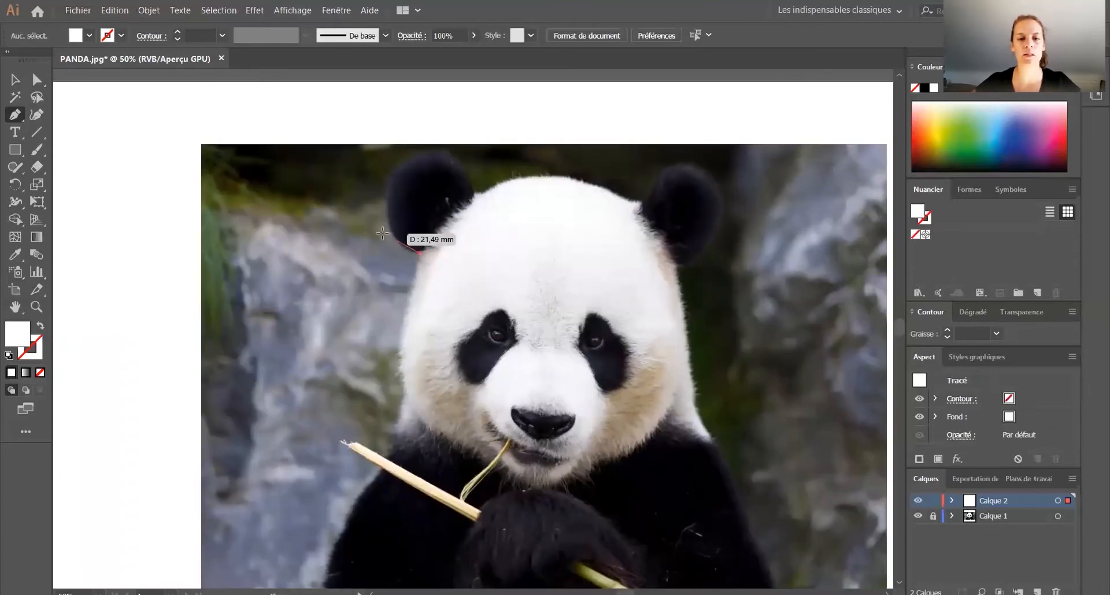
pyautogui.click(391, 236)
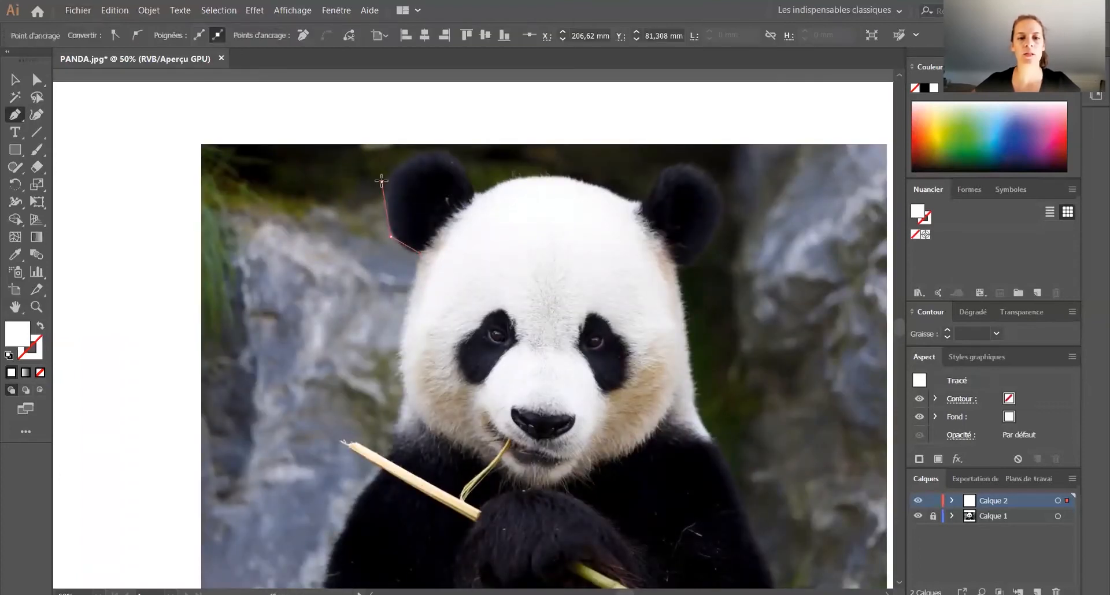
pyautogui.click(381, 182)
pyautogui.click(424, 152)
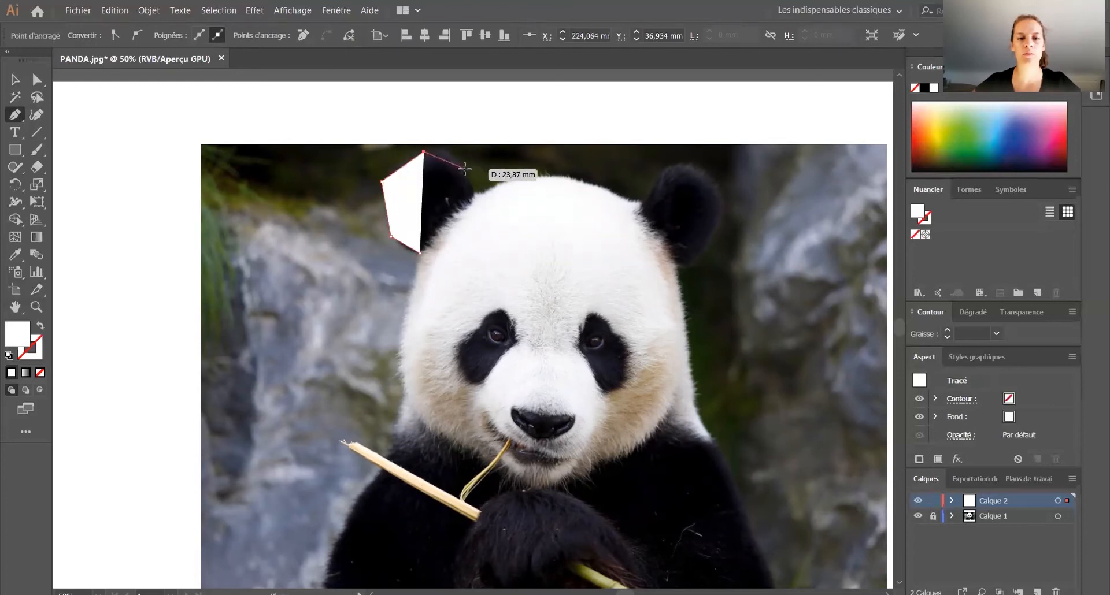
pyautogui.click(462, 167)
pyautogui.click(475, 195)
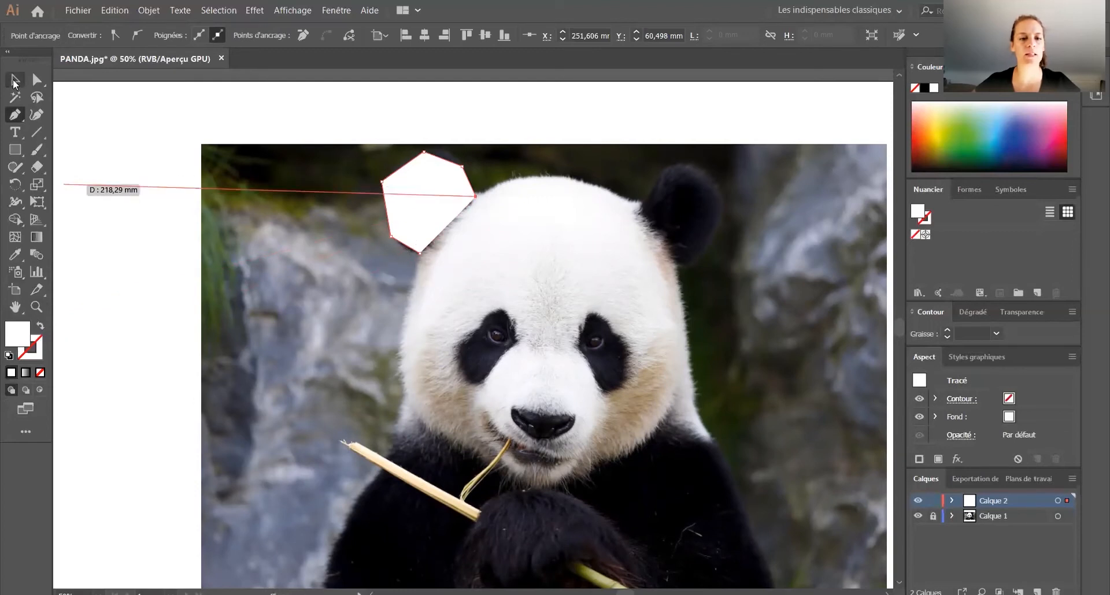
# Step: Select the ear outline and set its fill to none so the photo shows through
pyautogui.click(16, 81)
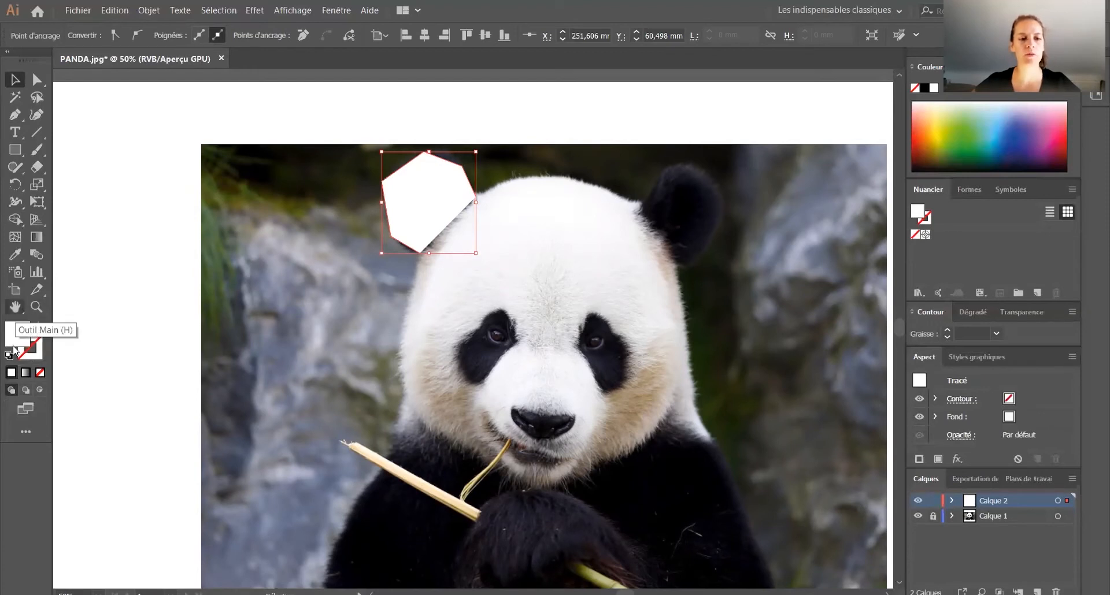
pyautogui.press('x')
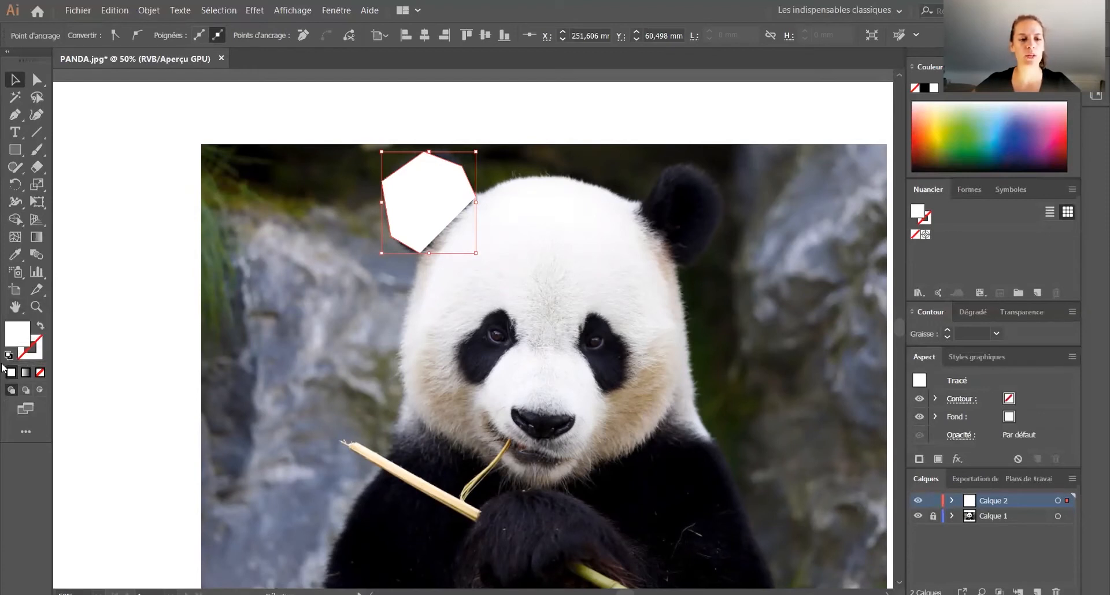
pyautogui.click(40, 373)
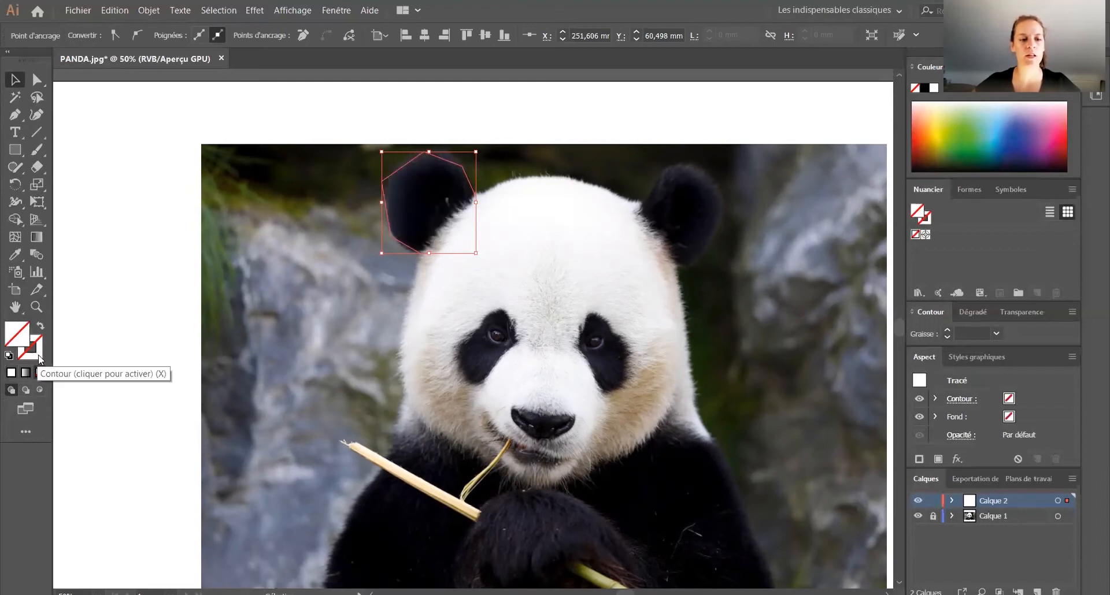
# Step: Give the ear outline a bright yellow stroke with the colour value FFF200, and deselect it
pyautogui.click(38, 359)
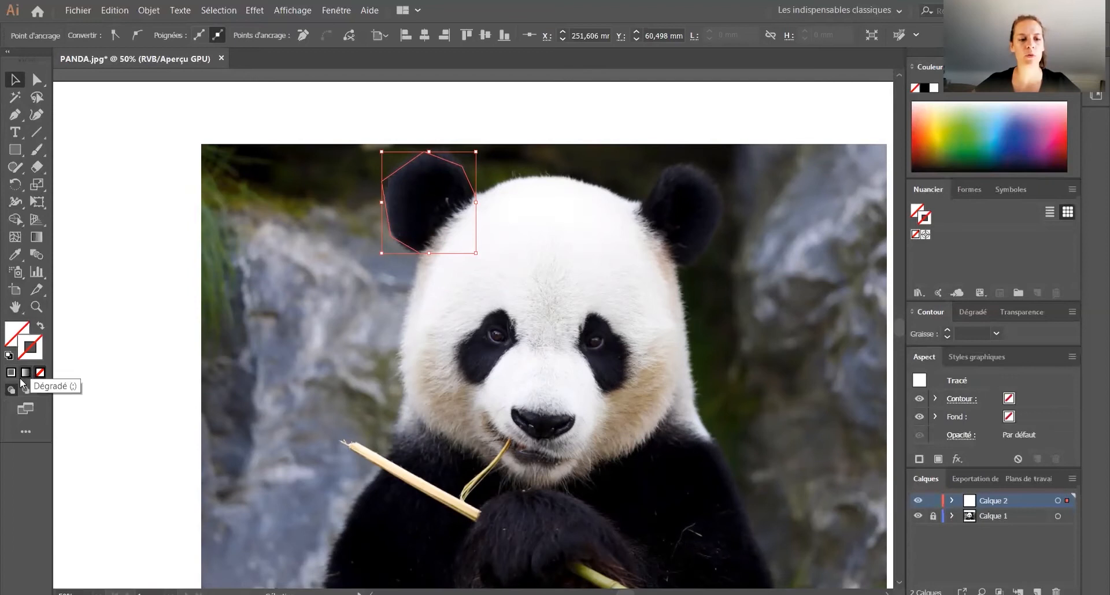
pyautogui.click(956, 170)
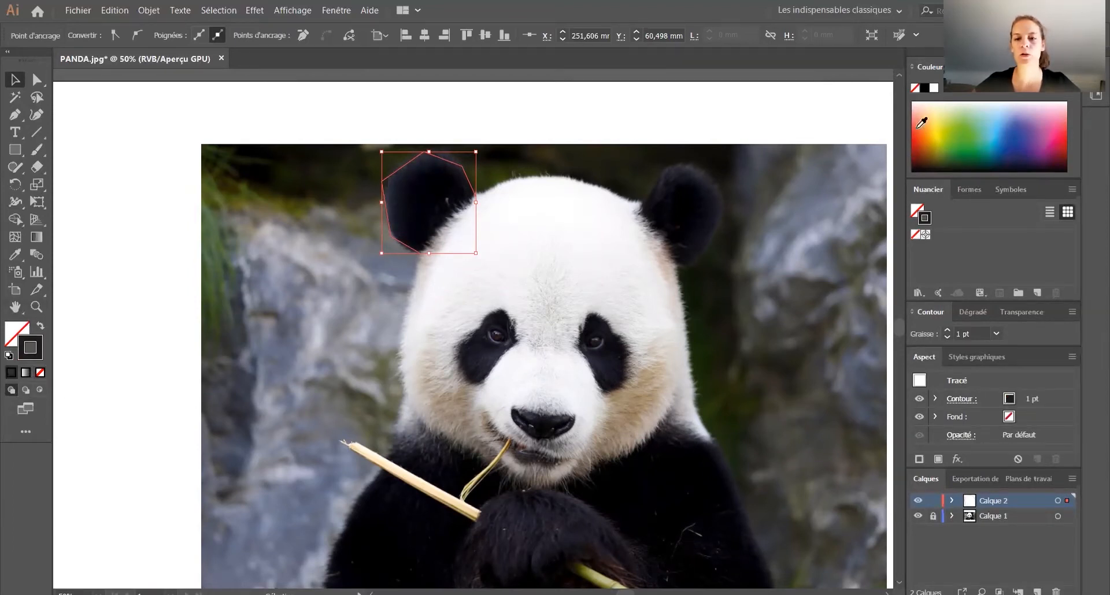
pyautogui.click(918, 128)
pyautogui.click(935, 118)
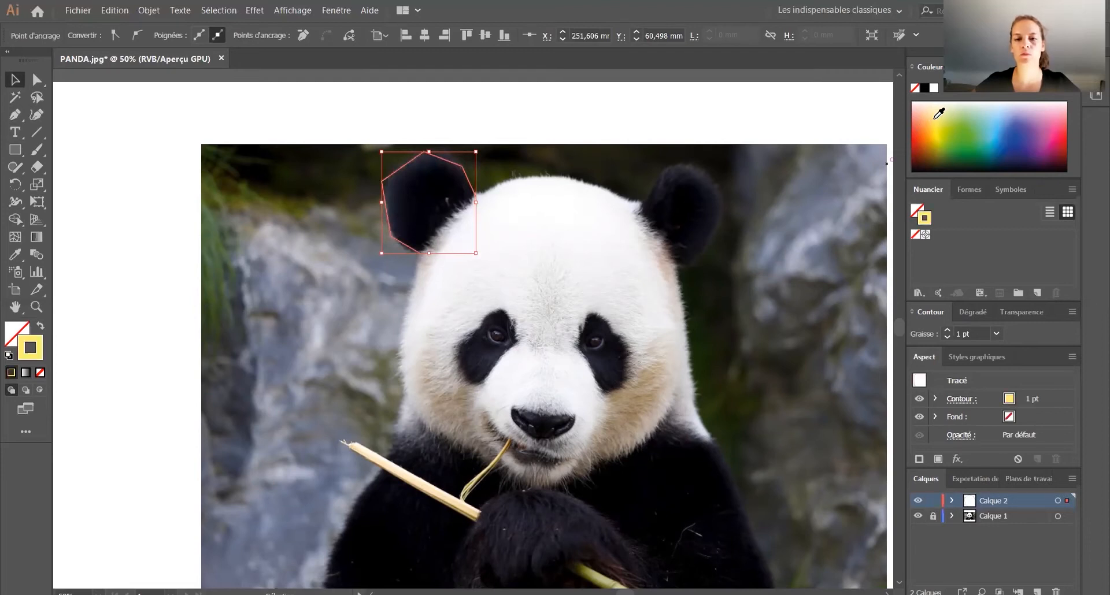
pyautogui.click(939, 123)
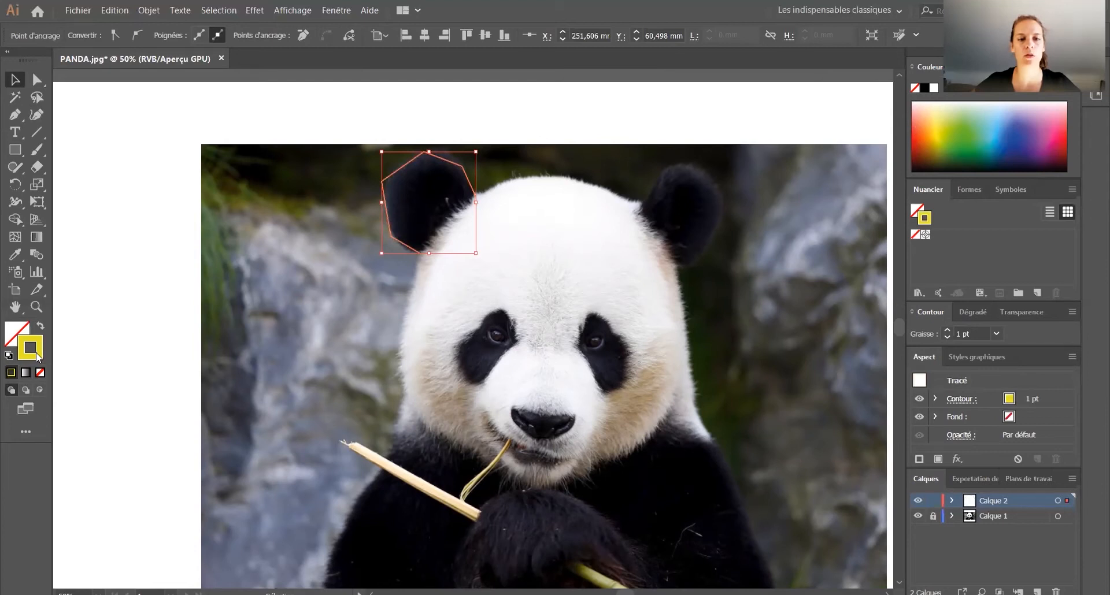
pyautogui.doubleClick(36, 356)
pyautogui.write('FFF200')
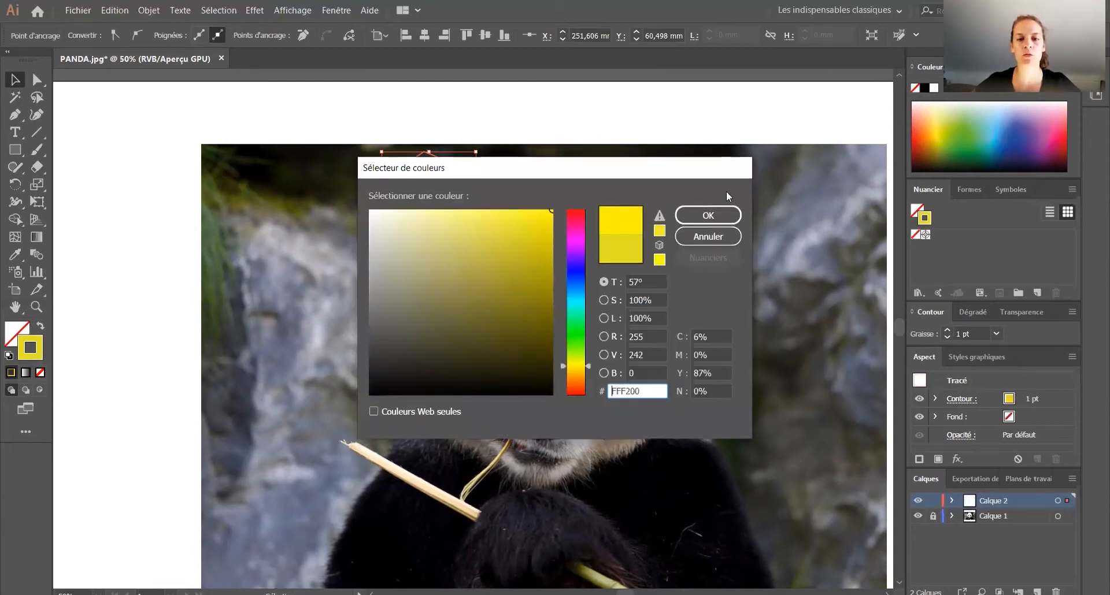
pyautogui.click(708, 215)
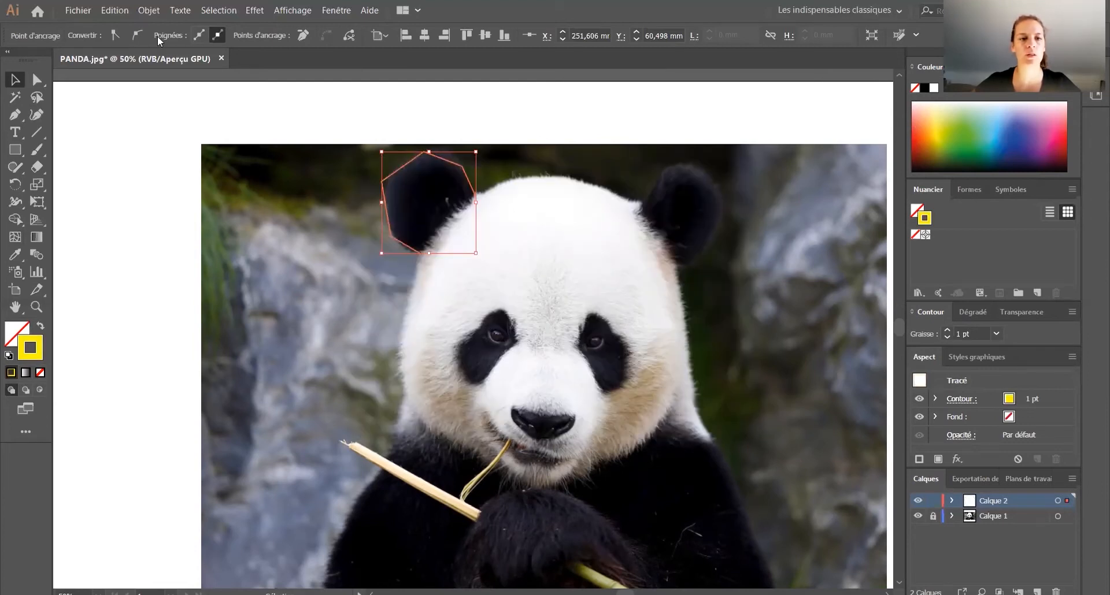
pyautogui.click(134, 350)
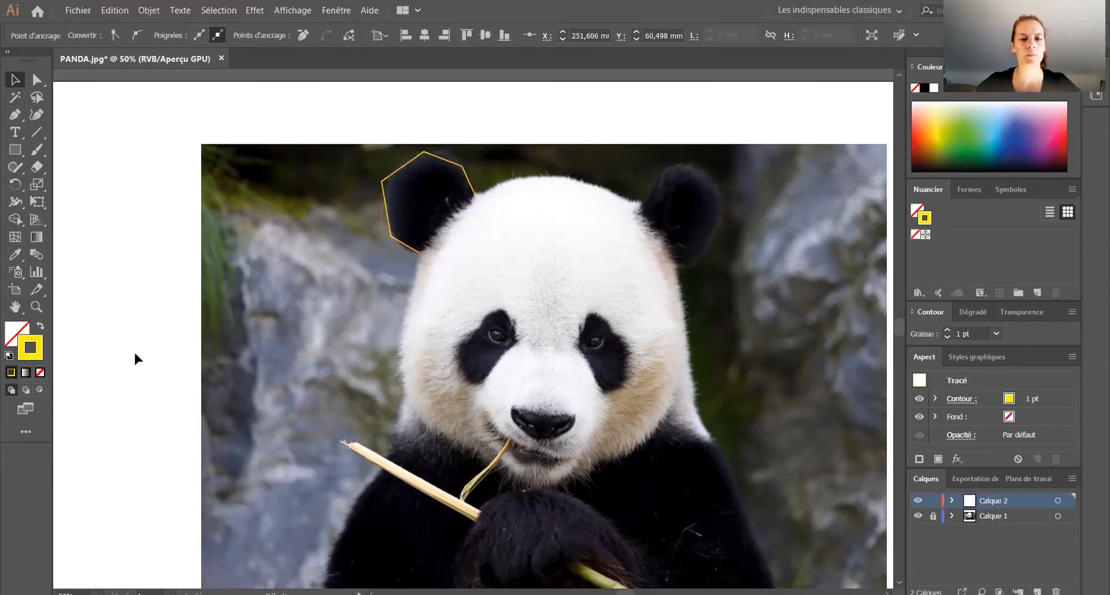
# Step: Close the ear outline with the Pen tool by joining its two open end points with a straight segment
pyautogui.click(415, 250)
pyautogui.click(15, 115)
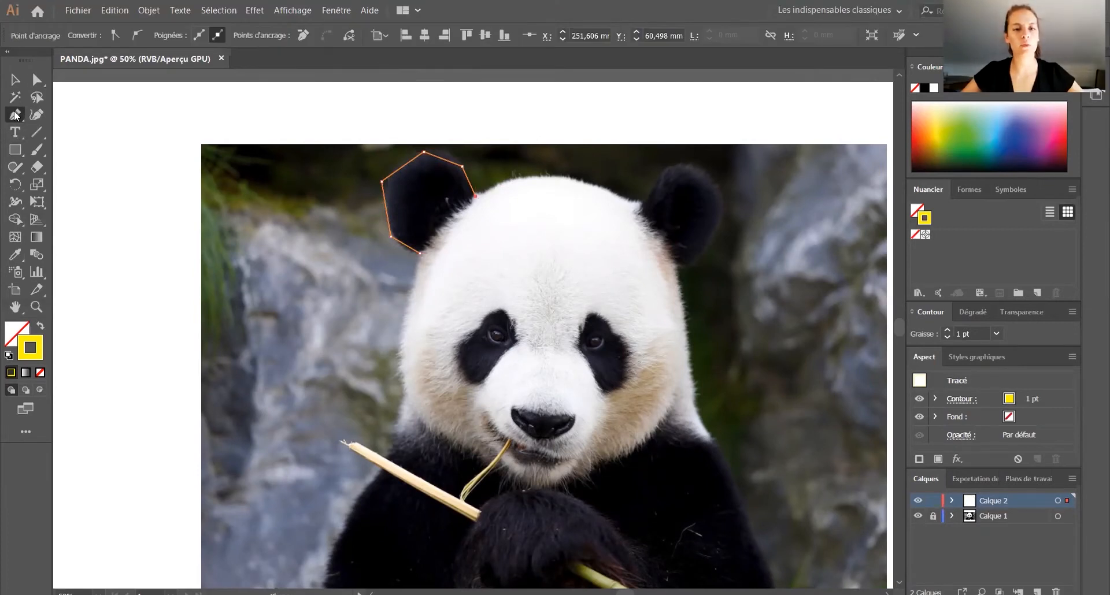
pyautogui.click(476, 197)
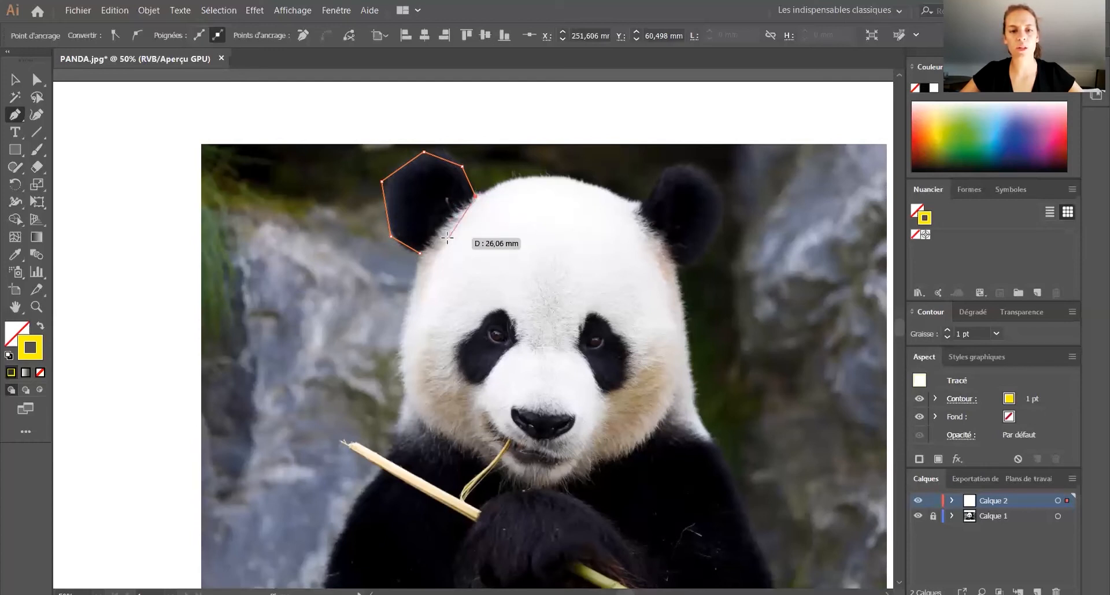
pyautogui.click(422, 252)
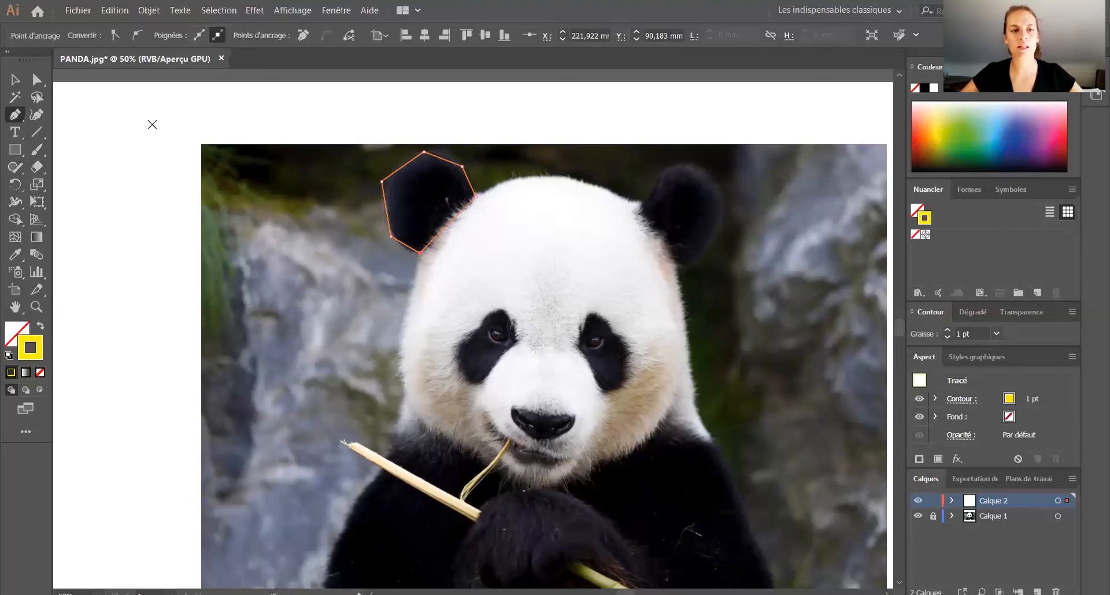
# Step: Draw a closed four-sided shape with the Pen tool over the photo's upper-left corner, with sides of about 46 to 59 mm
pyautogui.click(98, 185)
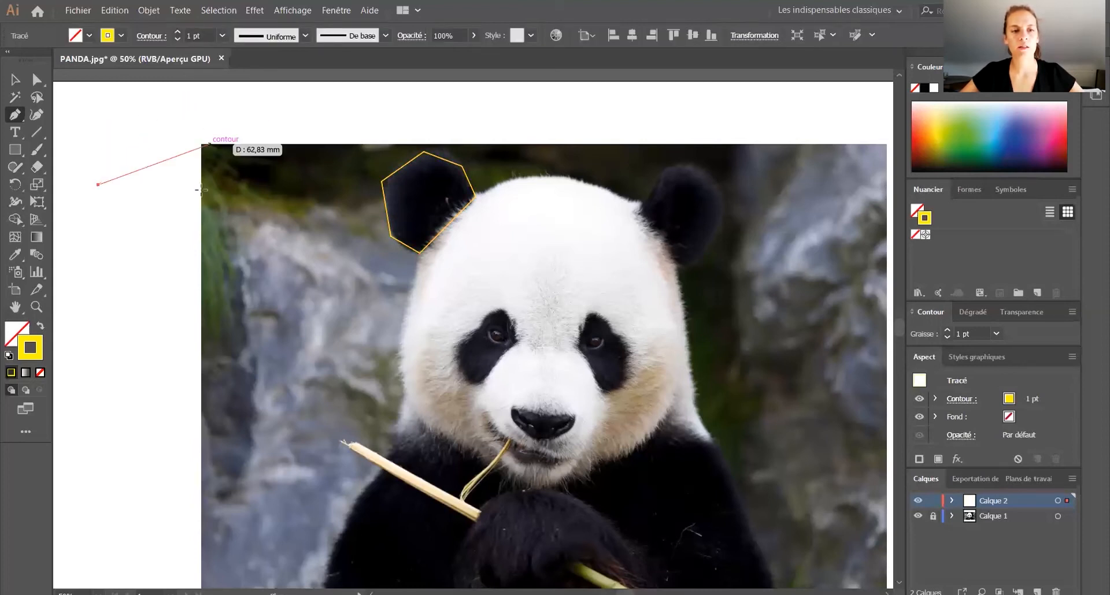
pyautogui.click(170, 118)
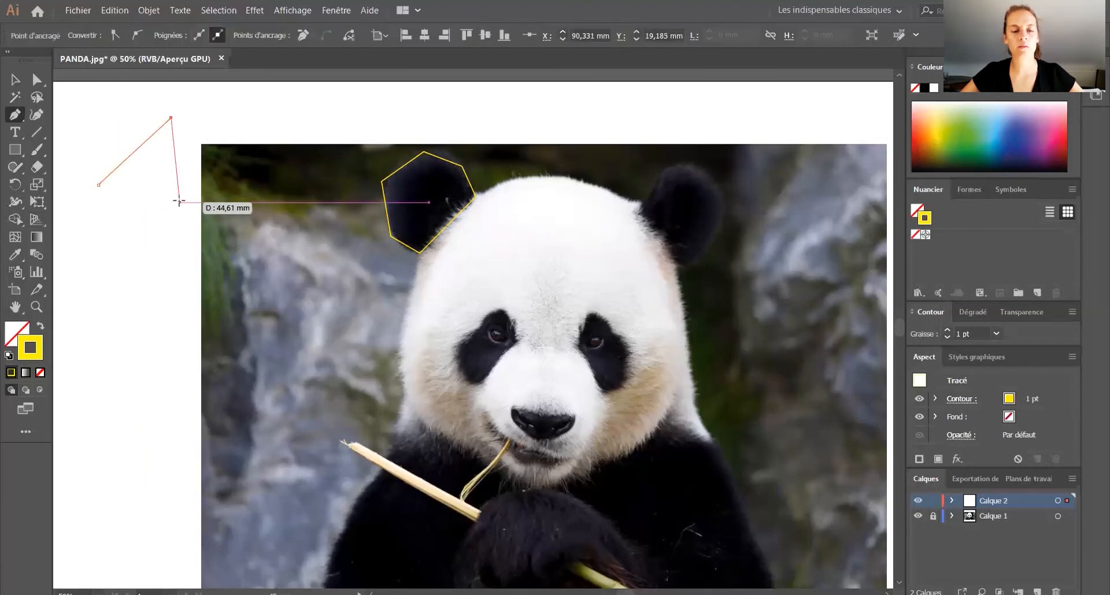
pyautogui.click(260, 176)
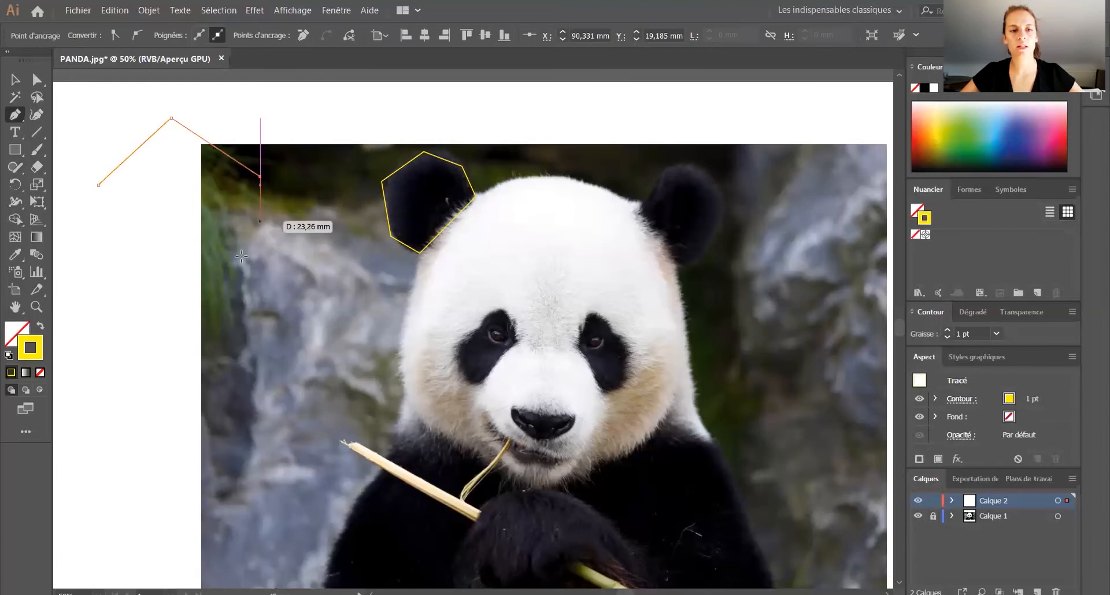
pyautogui.click(167, 238)
pyautogui.click(99, 184)
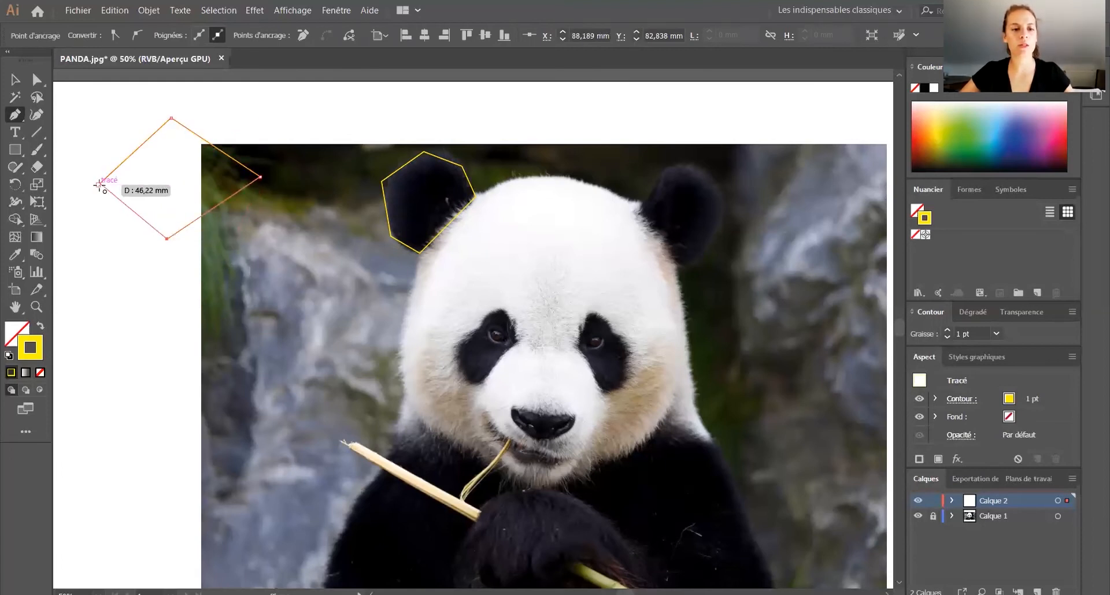
# Step: Undo the four-sided demonstration shape over the photo's upper-left corner
pyautogui.hotkey('ctrl', 'z')
pyautogui.hotkey('ctrl', 'z')
pyautogui.hotkey('ctrl', 'z')
pyautogui.hotkey('ctrl', 'z')
pyautogui.hotkey('ctrl', 'z')
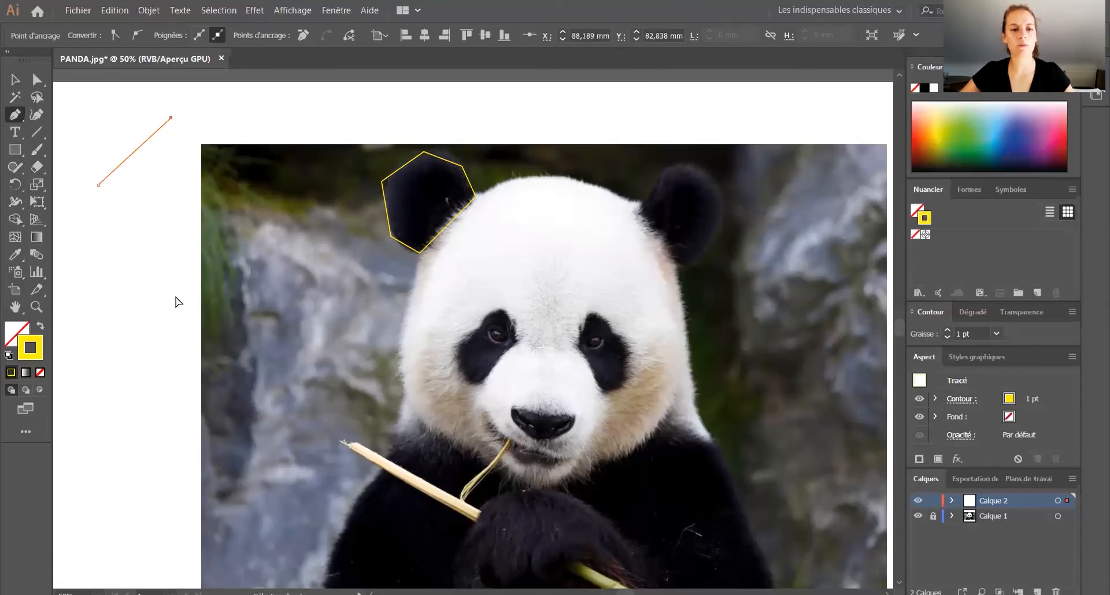
# Step: Trace the panda's left-hand eye patch with a closed five-sided Pen tool outline and deselect it
pyautogui.click(518, 343)
pyautogui.click(500, 308)
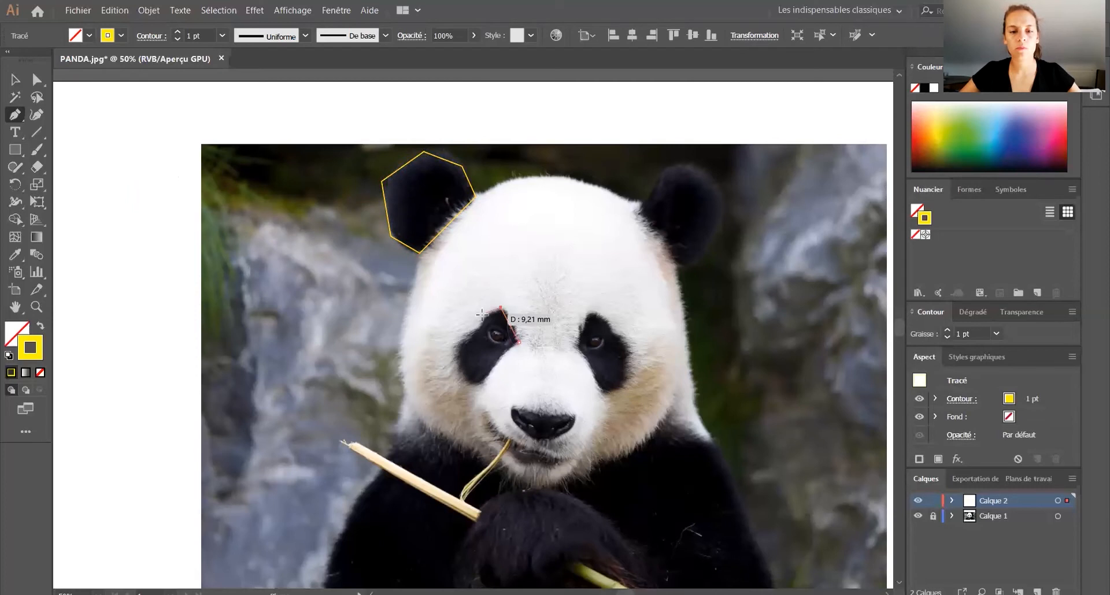
pyautogui.click(452, 346)
pyautogui.click(468, 387)
pyautogui.click(488, 378)
pyautogui.click(518, 343)
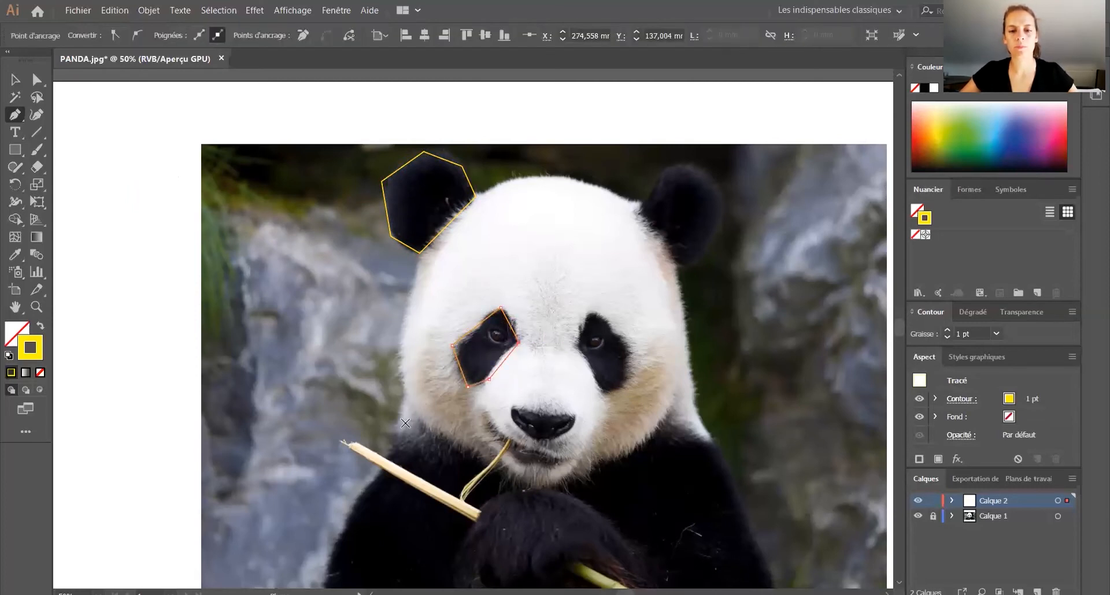
pyautogui.scroll(-1, 406, 423)
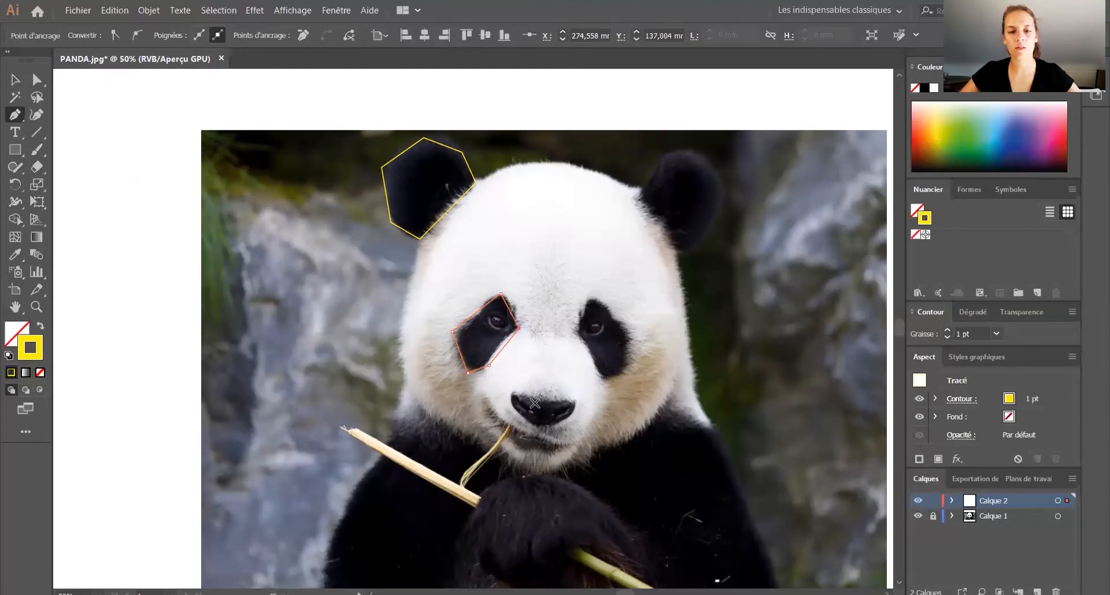
pyautogui.hotkey('ctrl', 'shift', 'a')
# Step: Trace the left half of the nose with a closed four-sided Pen tool shape that ends at the face's vertical centre
pyautogui.scroll(-3, 538, 401)
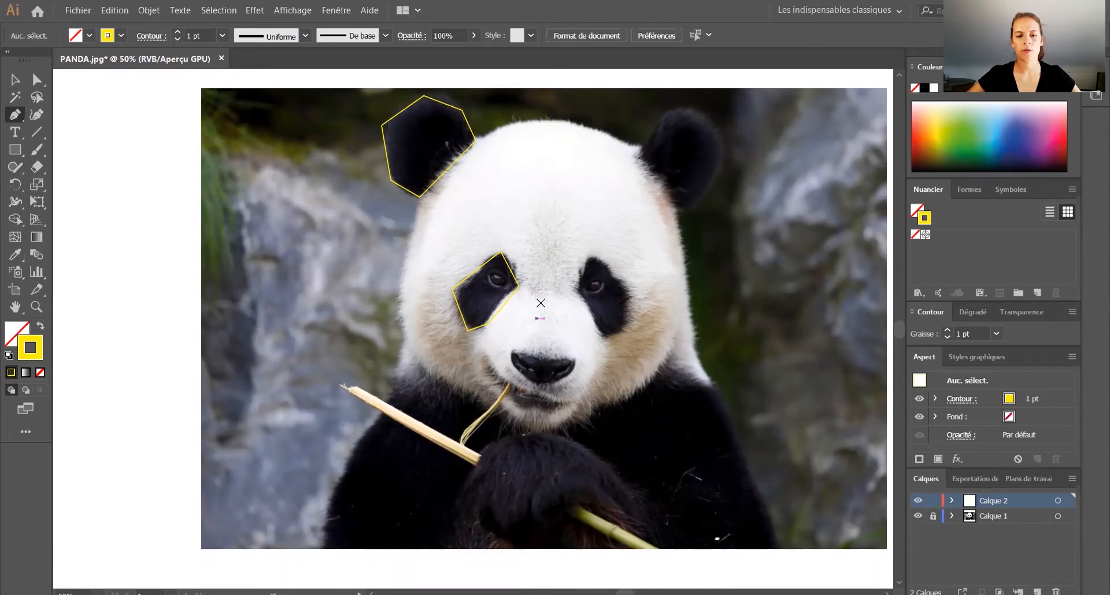
pyautogui.click(545, 357)
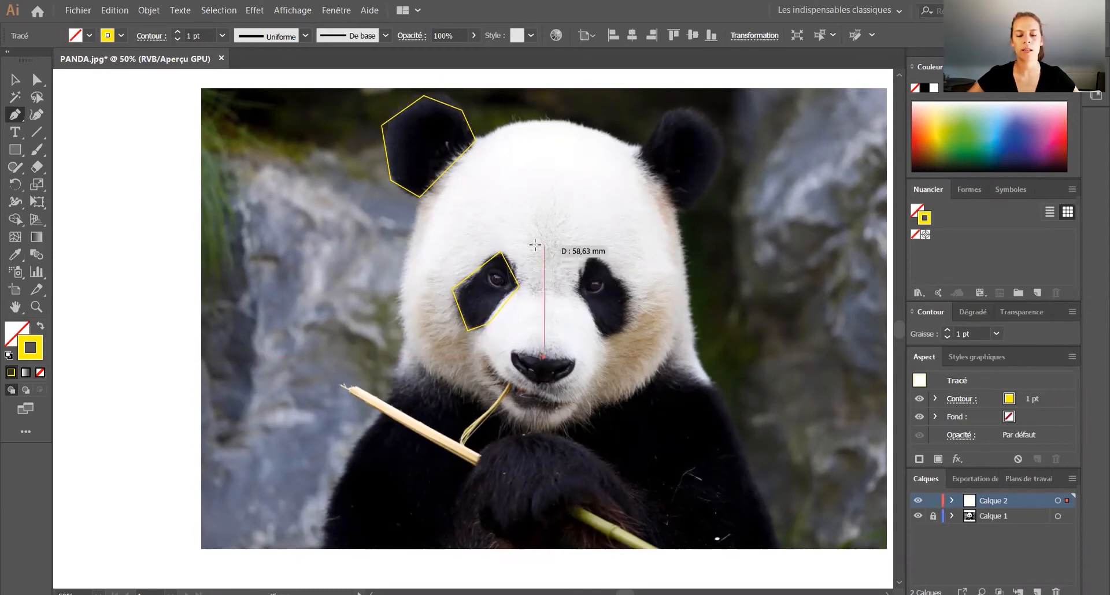
pyautogui.click(513, 359)
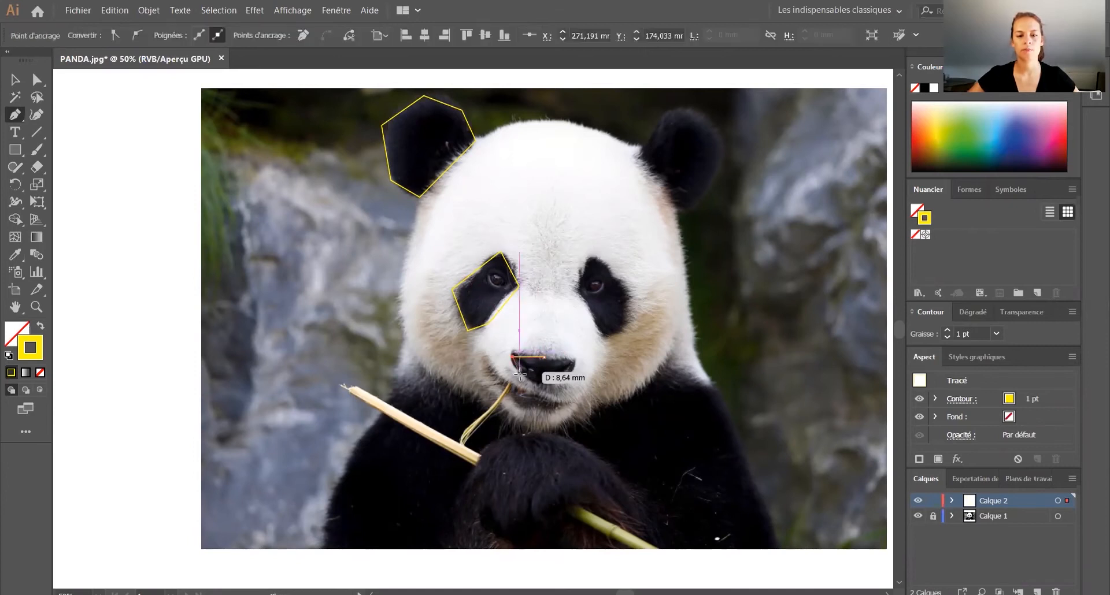
pyautogui.click(520, 374)
pyautogui.click(544, 384)
pyautogui.click(544, 357)
# Step: Trace the left half of the mouth with a closed five-sided shape aligned to the nose's centre edge, and deselect it
pyautogui.click(544, 399)
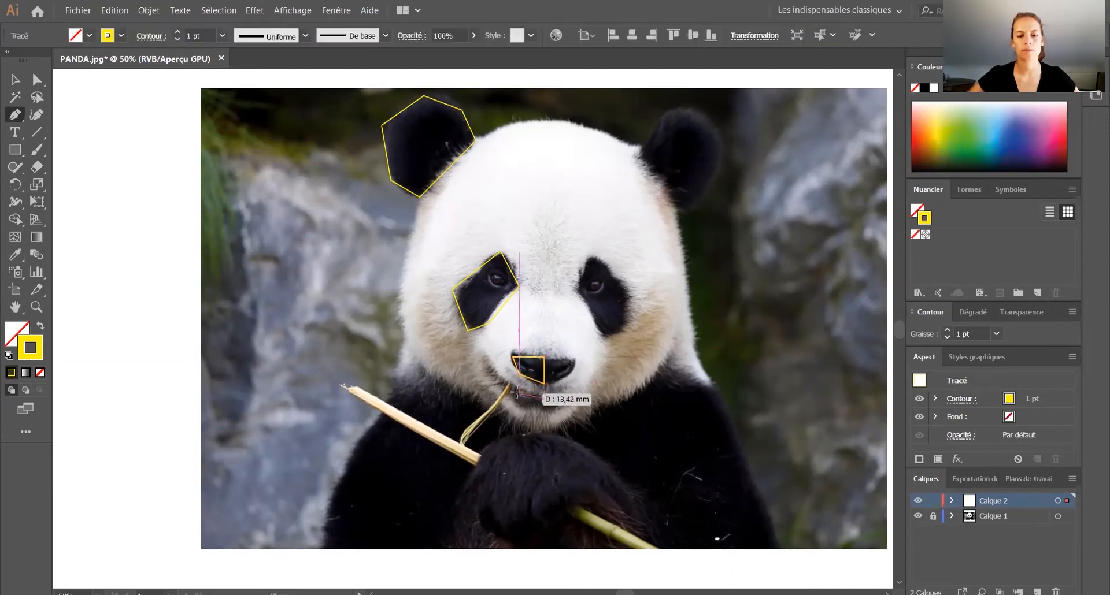
pyautogui.click(509, 387)
pyautogui.click(511, 403)
pyautogui.click(525, 408)
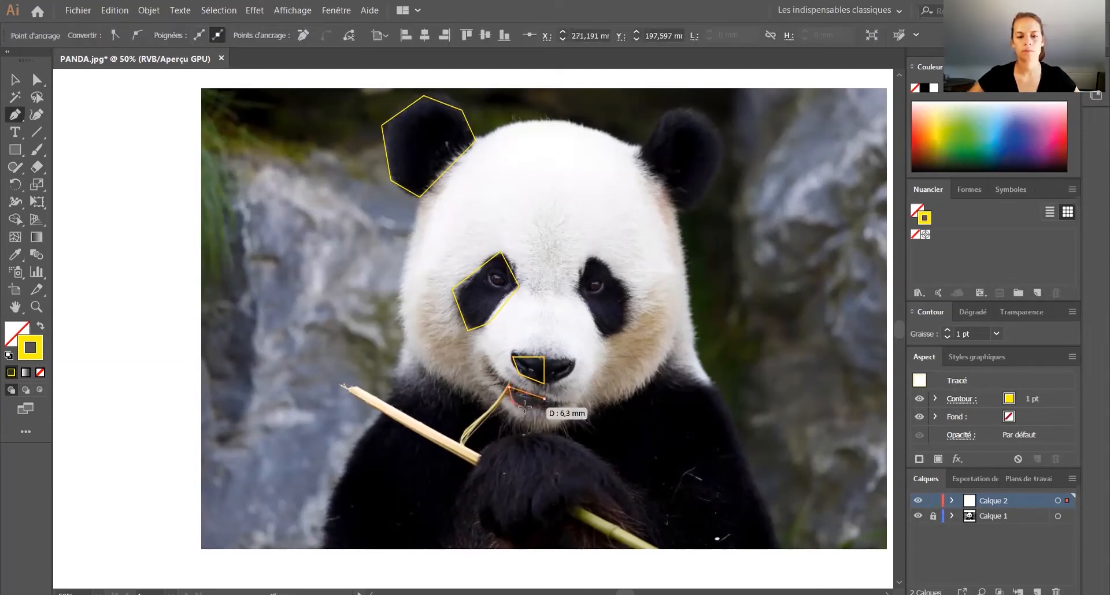
pyautogui.click(543, 408)
pyautogui.click(543, 399)
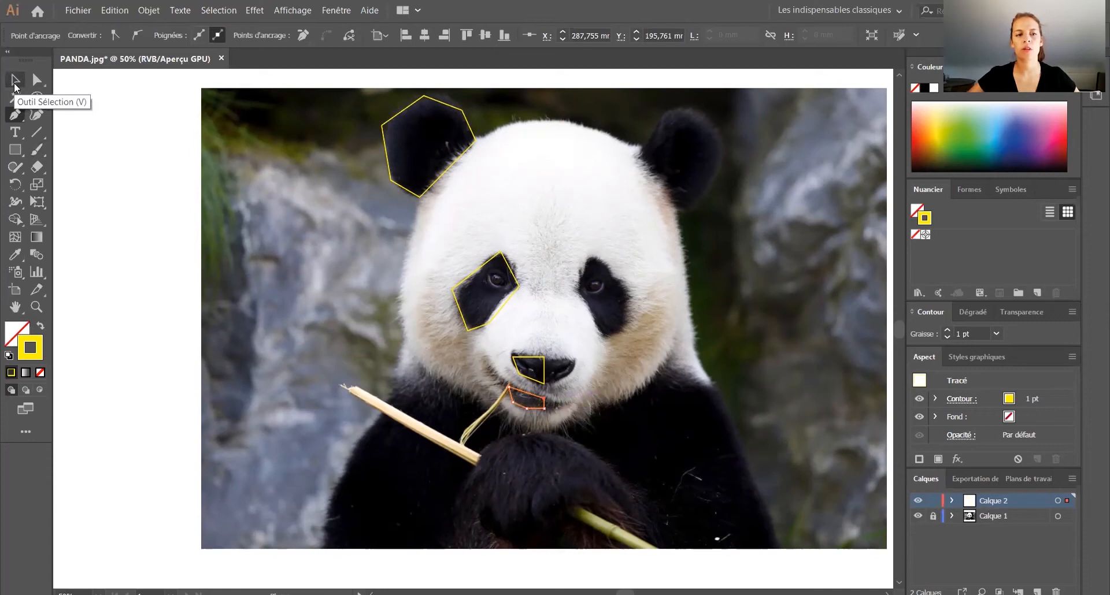
pyautogui.click(14, 84)
pyautogui.click(368, 408)
# Step: Draw a vertical centre line about 164 mm long from the head's top to the chin, and join the head's top to the ear's inner corner
pyautogui.press('p')
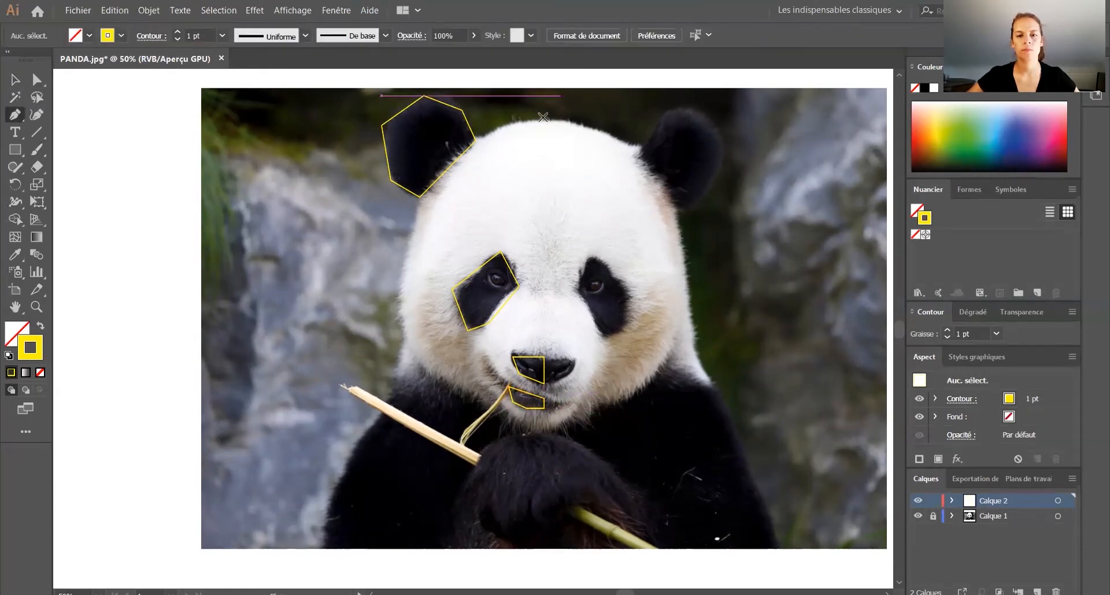
pyautogui.click(544, 120)
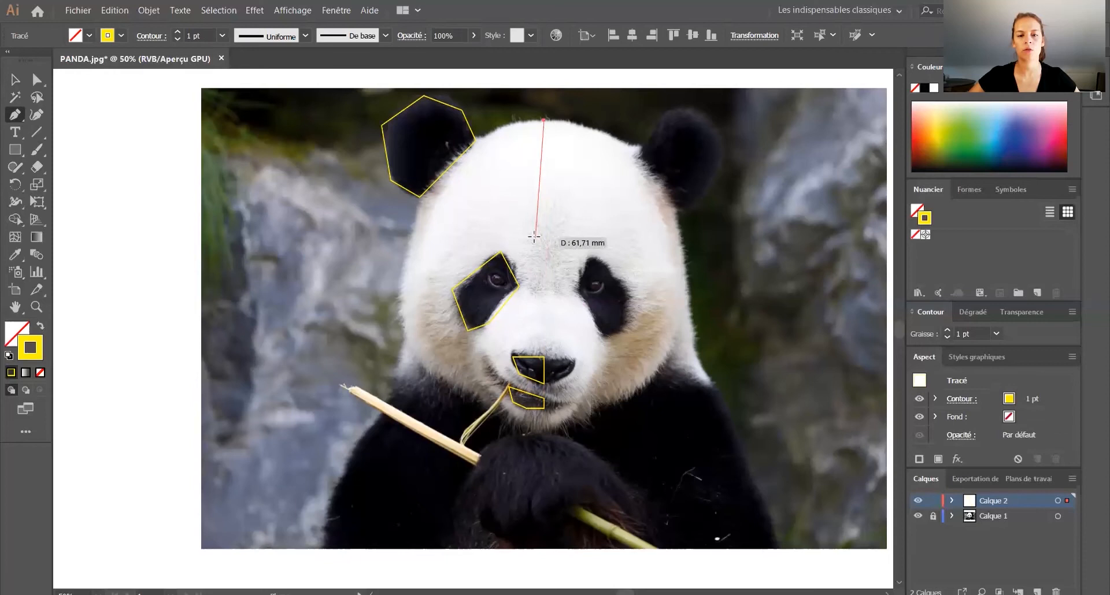
pyautogui.click(545, 431)
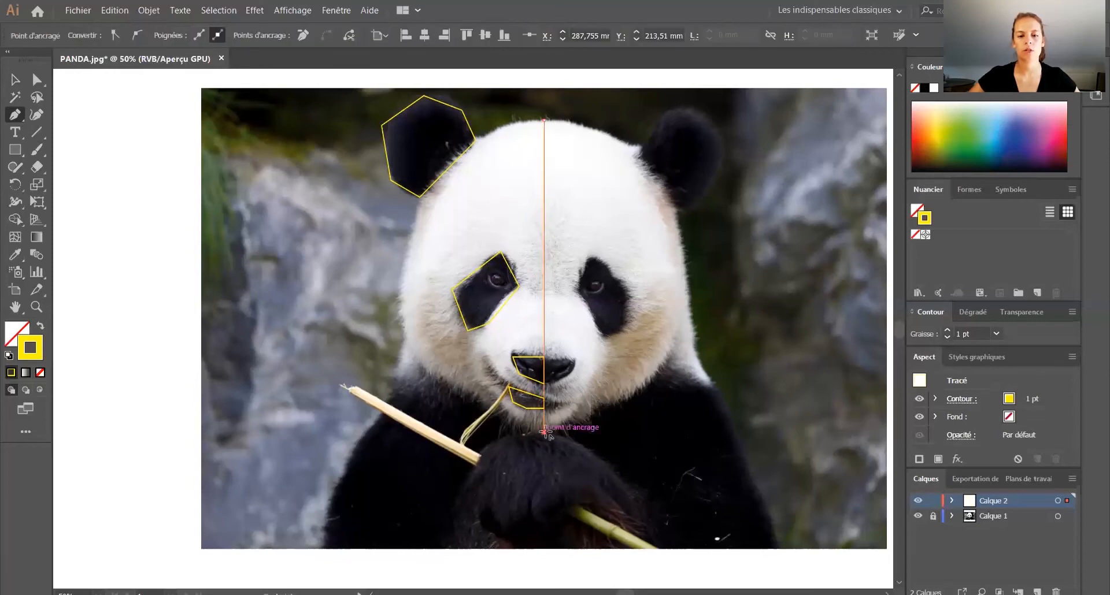
pyautogui.click(474, 139)
pyautogui.click(543, 120)
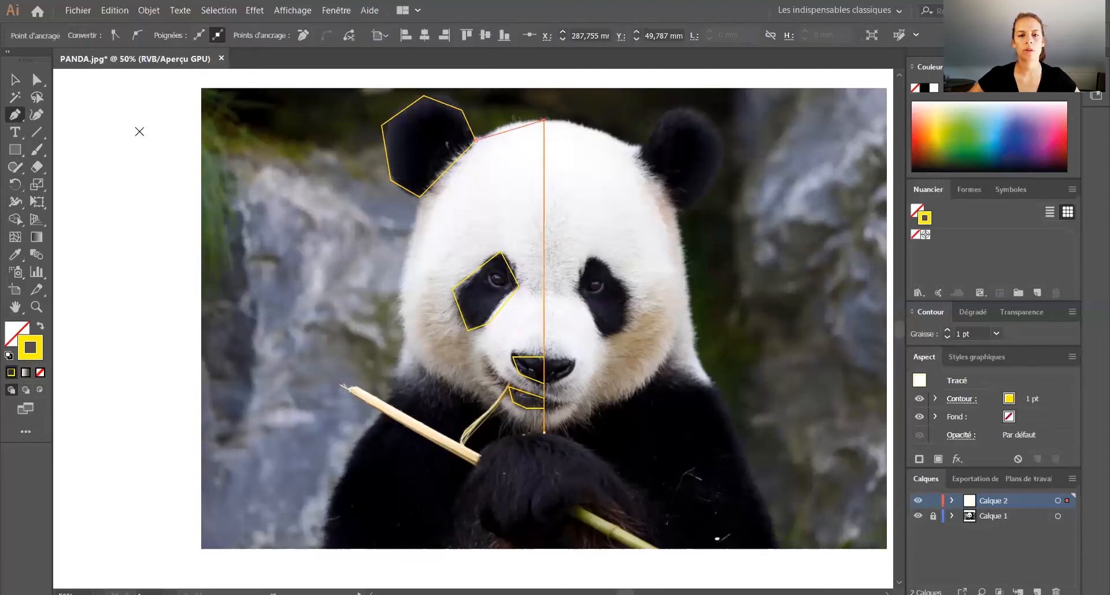
# Step: Trace the left side of the face with straight segments from the ear's base around cheek and jaw to the chin, and deselect it
pyautogui.click(419, 197)
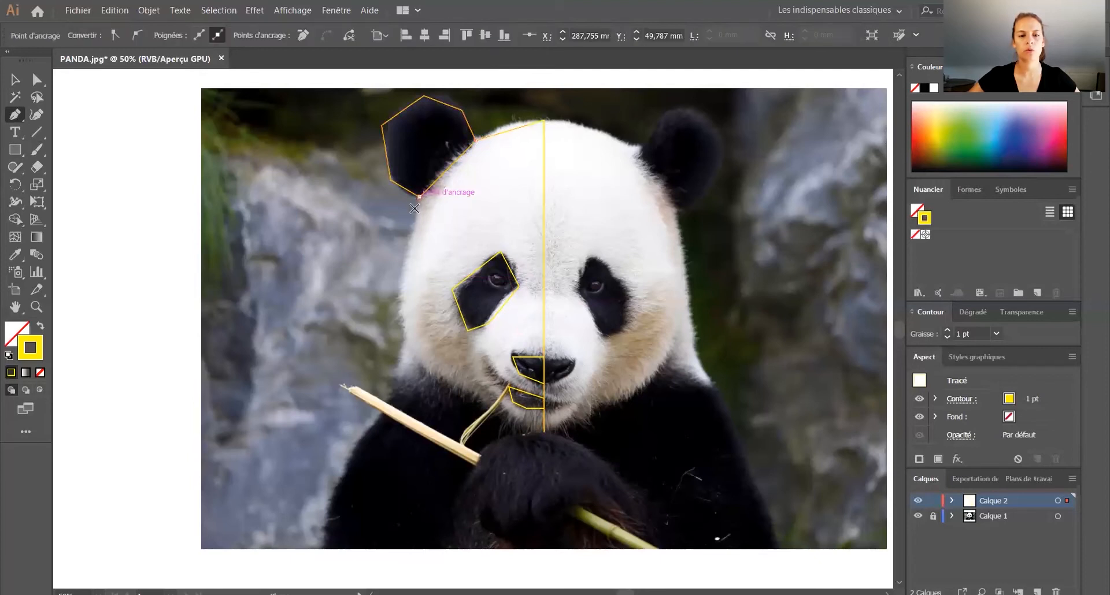
pyautogui.click(399, 298)
pyautogui.click(410, 359)
pyautogui.click(452, 393)
pyautogui.click(492, 402)
pyautogui.click(518, 426)
pyautogui.click(544, 432)
pyautogui.click(15, 80)
pyautogui.click(327, 262)
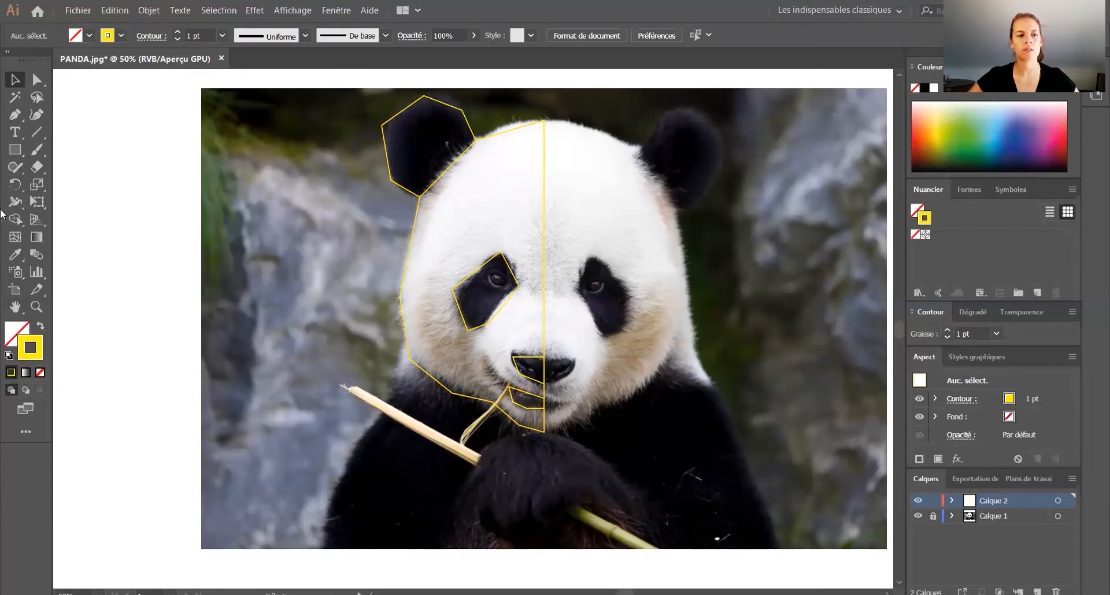
# Step: Draw segments from the nose's upper outer corner to the eye patch's inner corner and to its adjacent lower corner
pyautogui.click(14, 118)
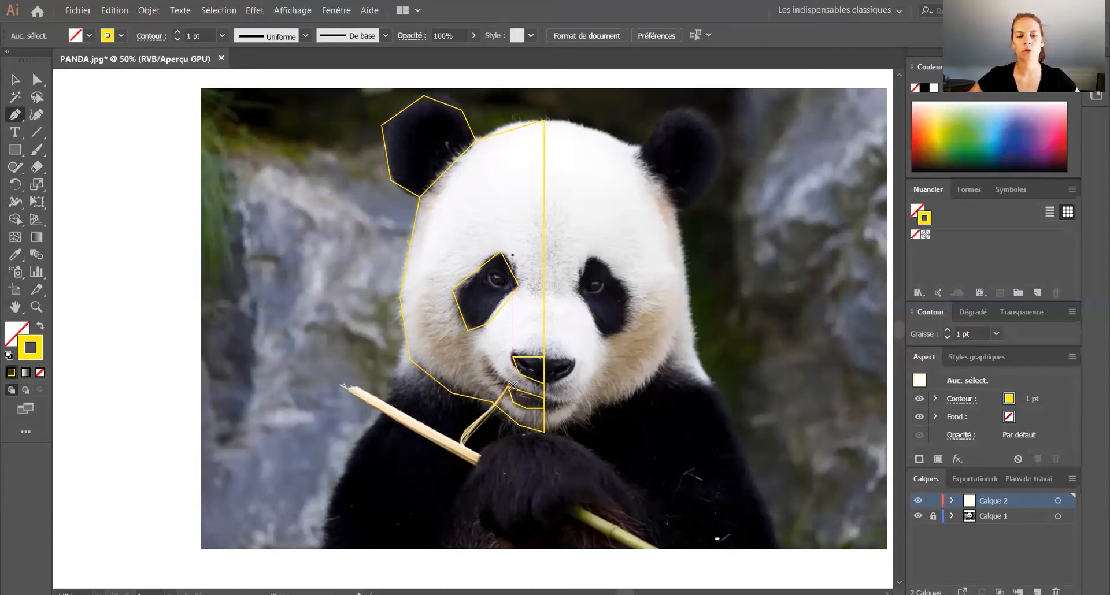
pyautogui.click(512, 356)
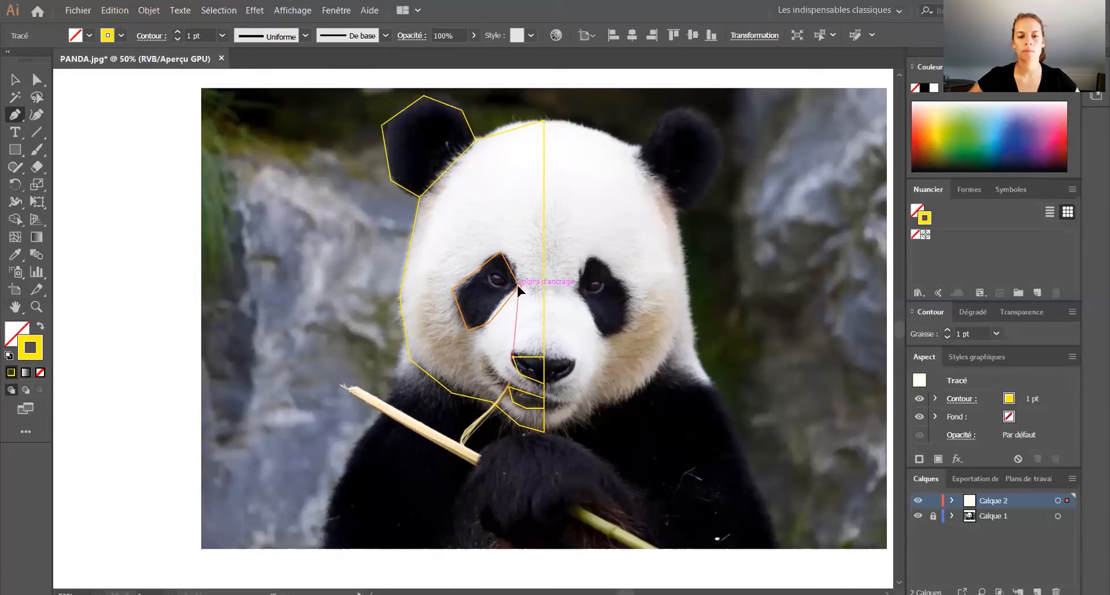
pyautogui.click(517, 285)
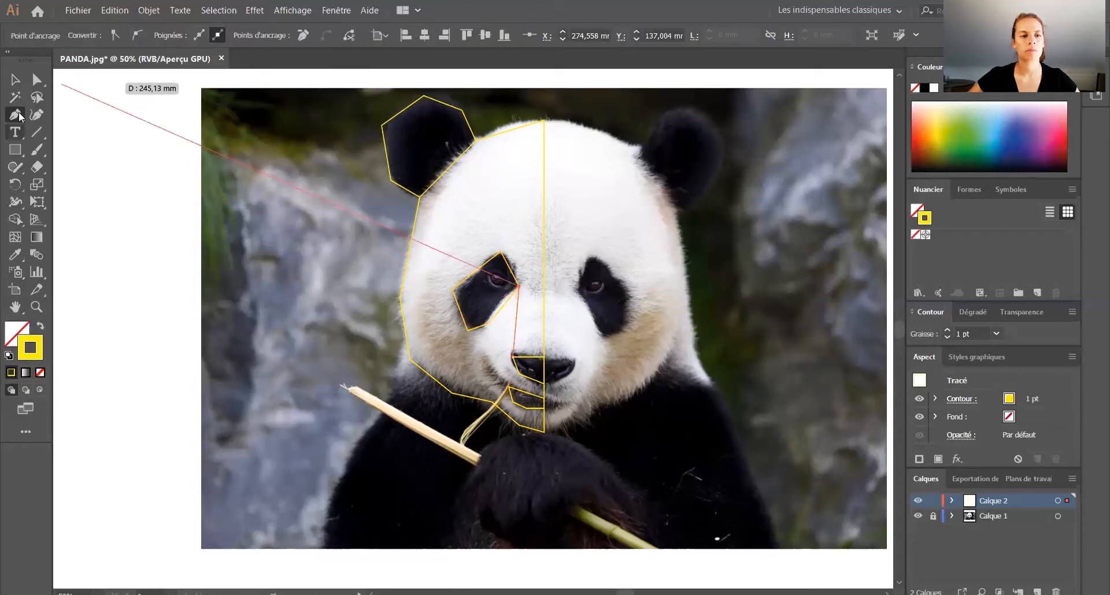
pyautogui.click(490, 323)
pyautogui.click(513, 357)
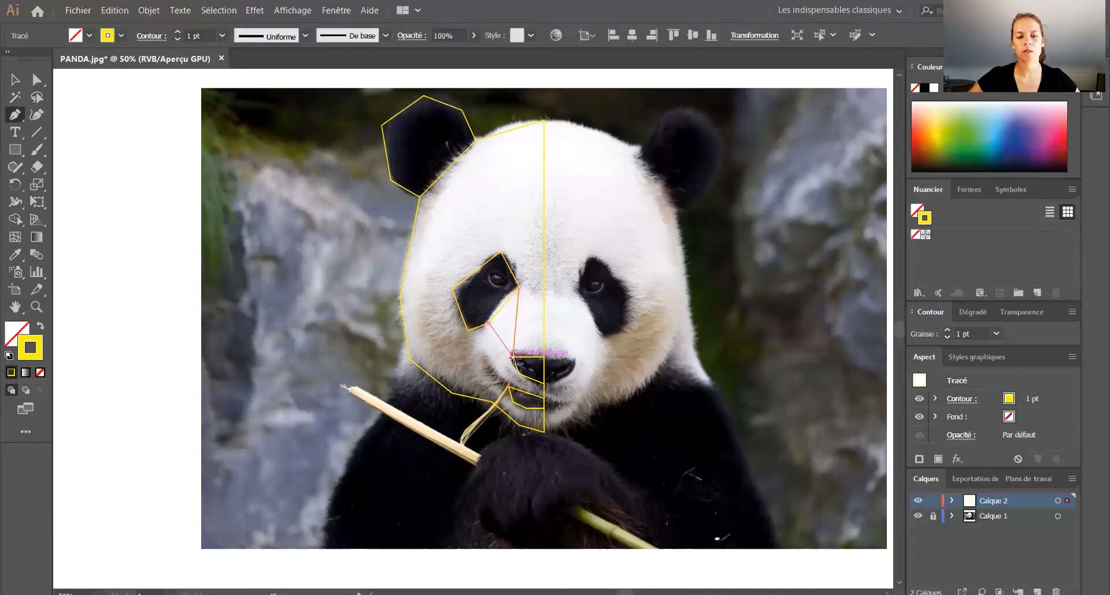
pyautogui.click(419, 198)
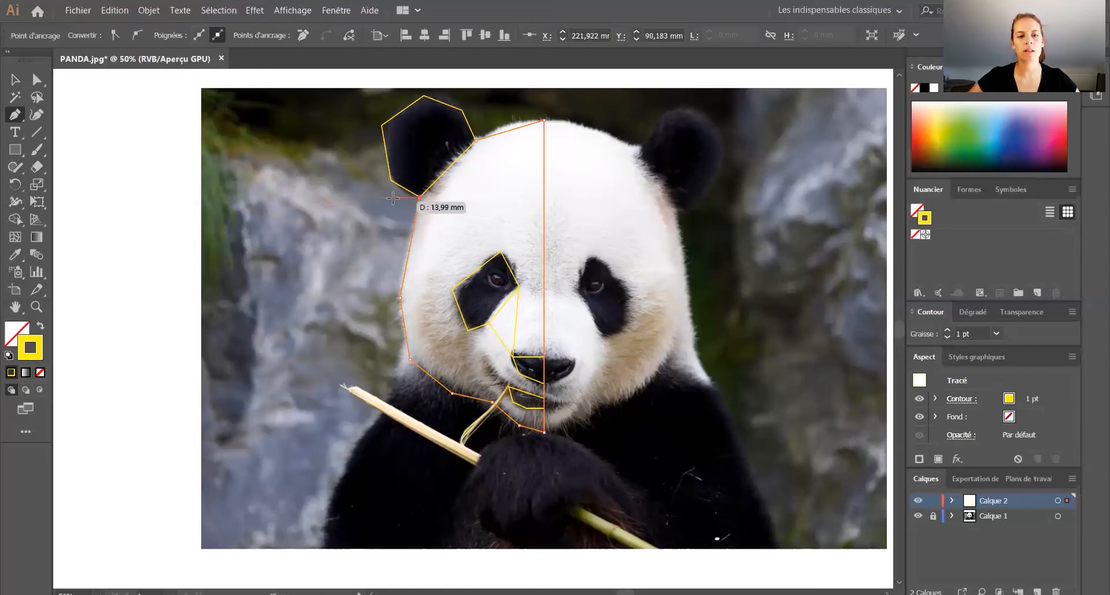
pyautogui.click(8, 80)
pyautogui.click(13, 115)
# Step: Connect the eye patch's lowest corner to the lower outer corner of the nose with a straight segment
pyautogui.click(467, 331)
pyautogui.moveTo(519, 375); pyautogui.dragTo(531, 380)
pyautogui.click(519, 374)
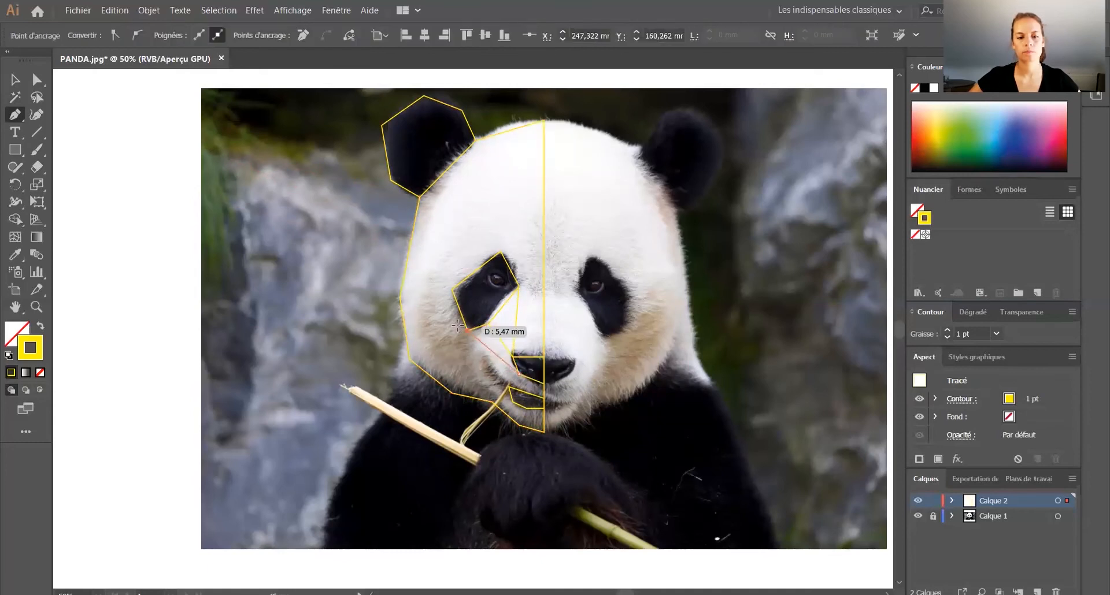
pyautogui.click(419, 197)
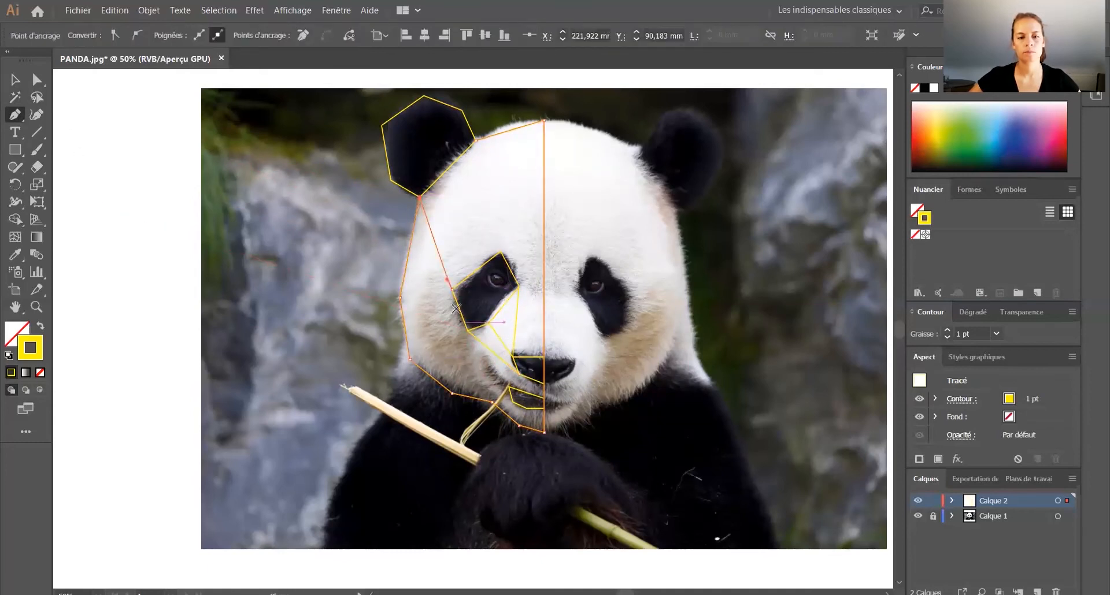
# Step: Divide the forehead with segments joining the eye patch's top to the head's top and inner ear corner, and the ear's base to the patch's outer corner
pyautogui.hotkey('ctrl', '+')
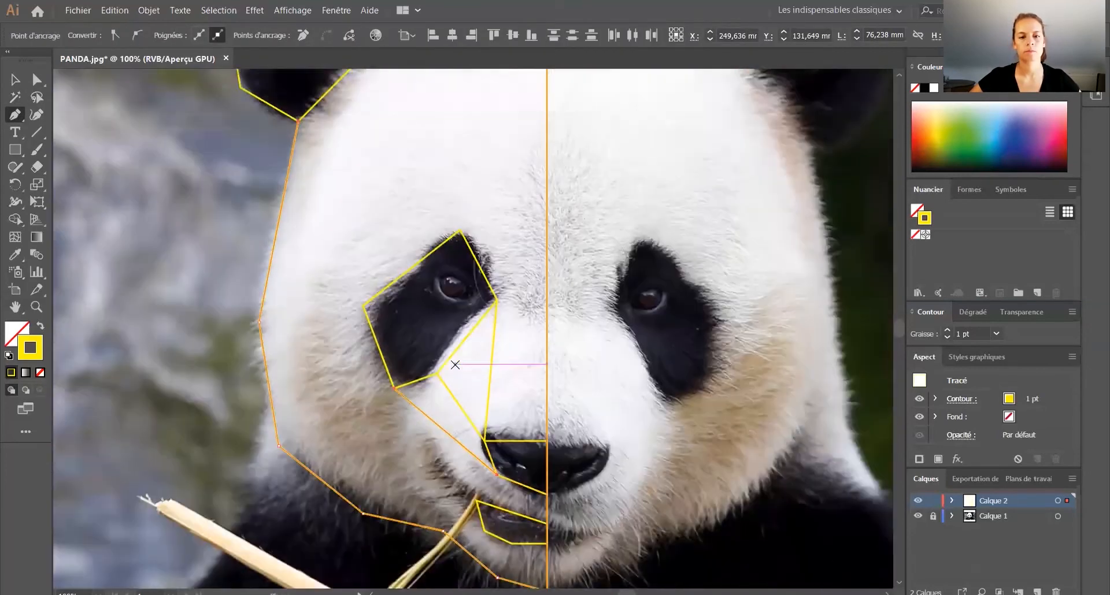
pyautogui.hotkey('ctrl', '-')
pyautogui.click(475, 319)
pyautogui.click(532, 142)
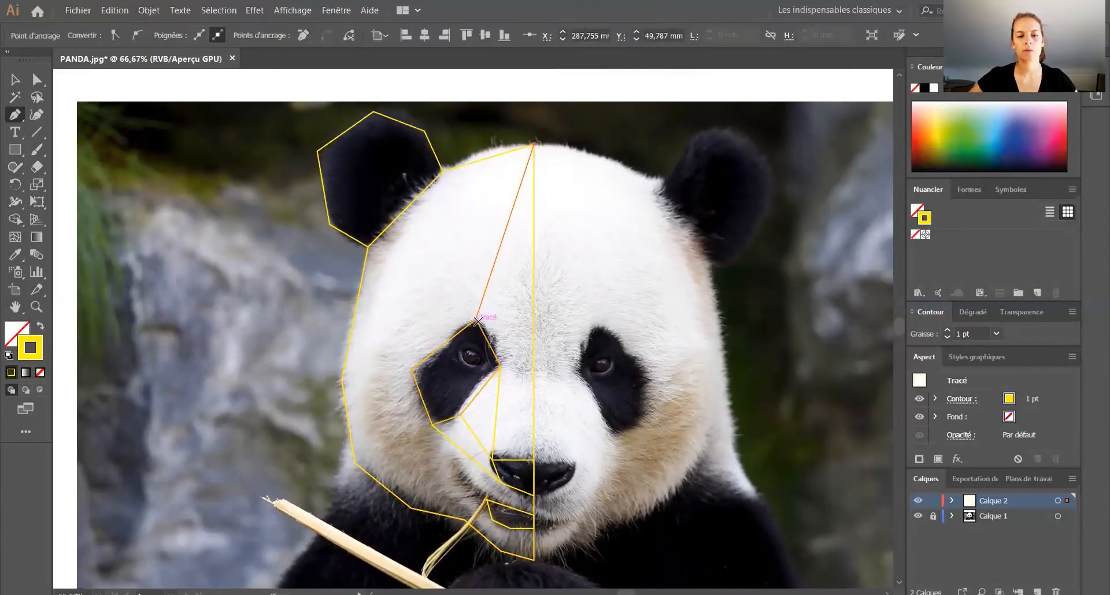
pyautogui.click(442, 171)
pyautogui.click(367, 246)
pyautogui.click(411, 368)
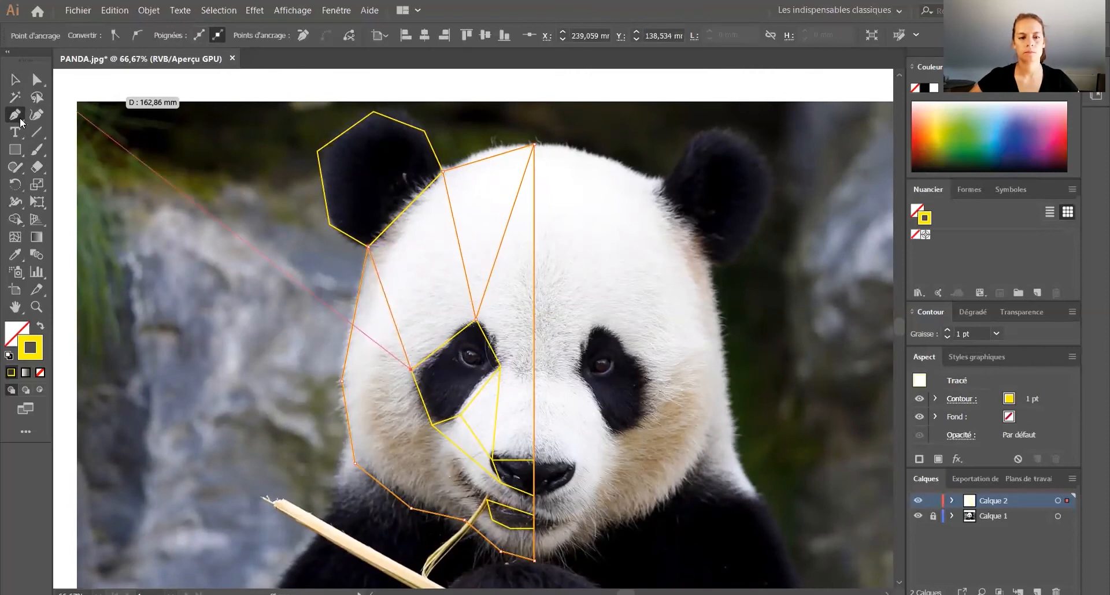
# Step: Draw a segment from the cheek's outermost outline point to the eye patch's outer corner
pyautogui.click(342, 381)
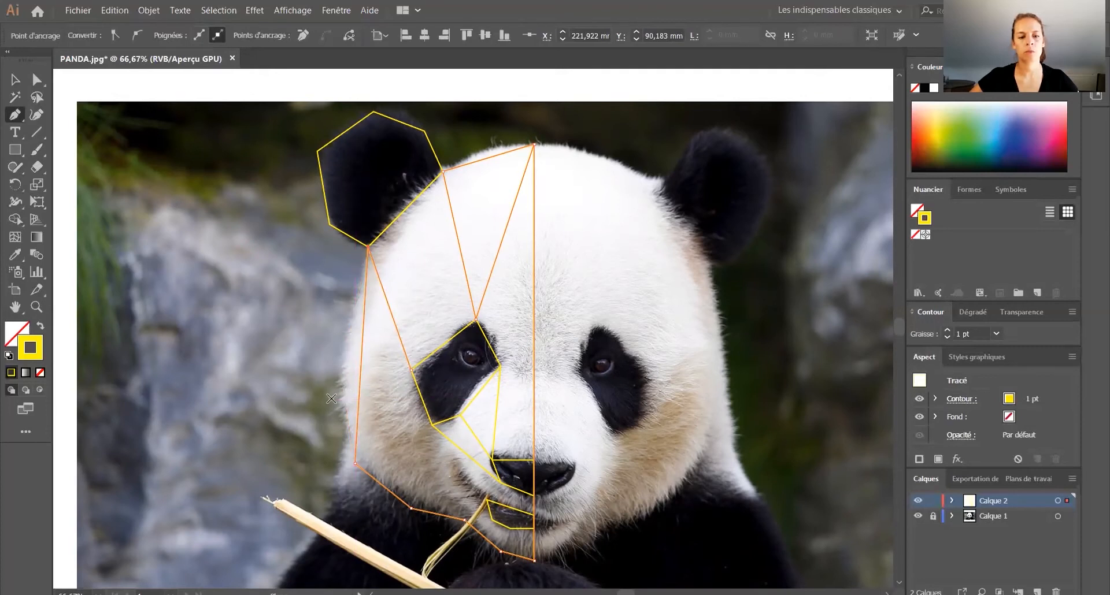
pyautogui.hotkey('ctrl', 'z')
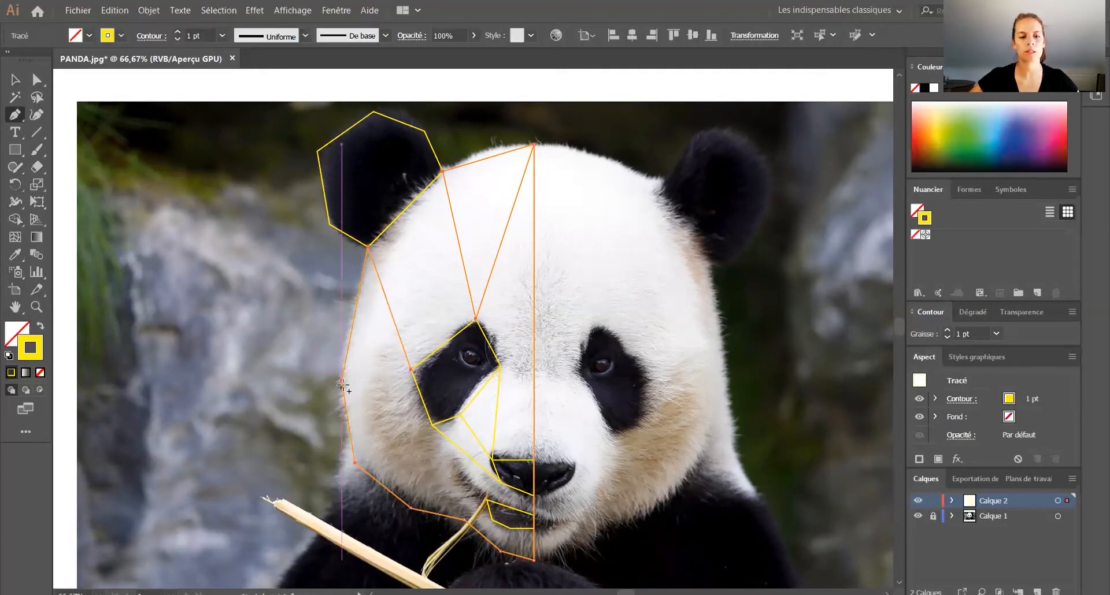
pyautogui.click(342, 382)
pyautogui.click(411, 370)
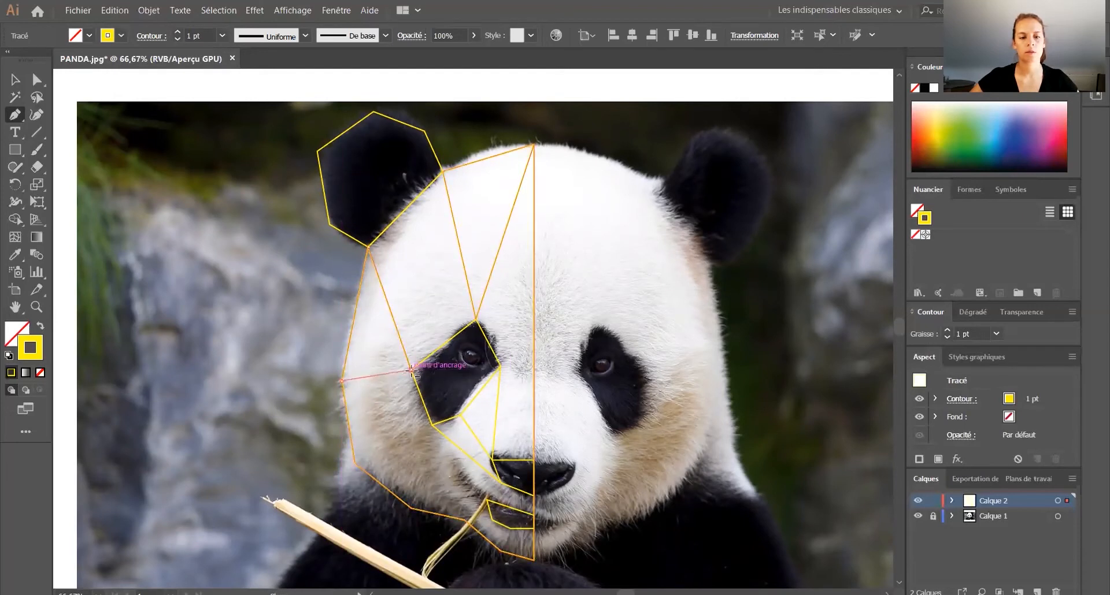
# Step: Try to divide the lower cheek with connected Pen tool segments between the jaw points, the eye patch's lowest corner and the nose
pyautogui.click(355, 463)
pyautogui.click(432, 425)
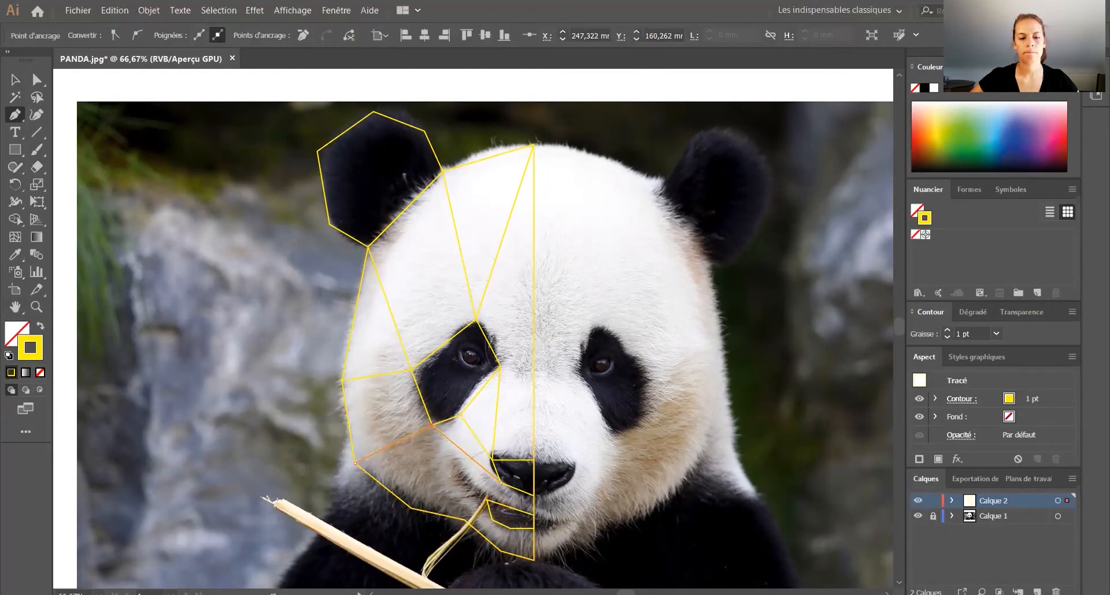
pyautogui.click(500, 482)
pyautogui.click(411, 511)
pyautogui.hotkey('ctrl', 'z')
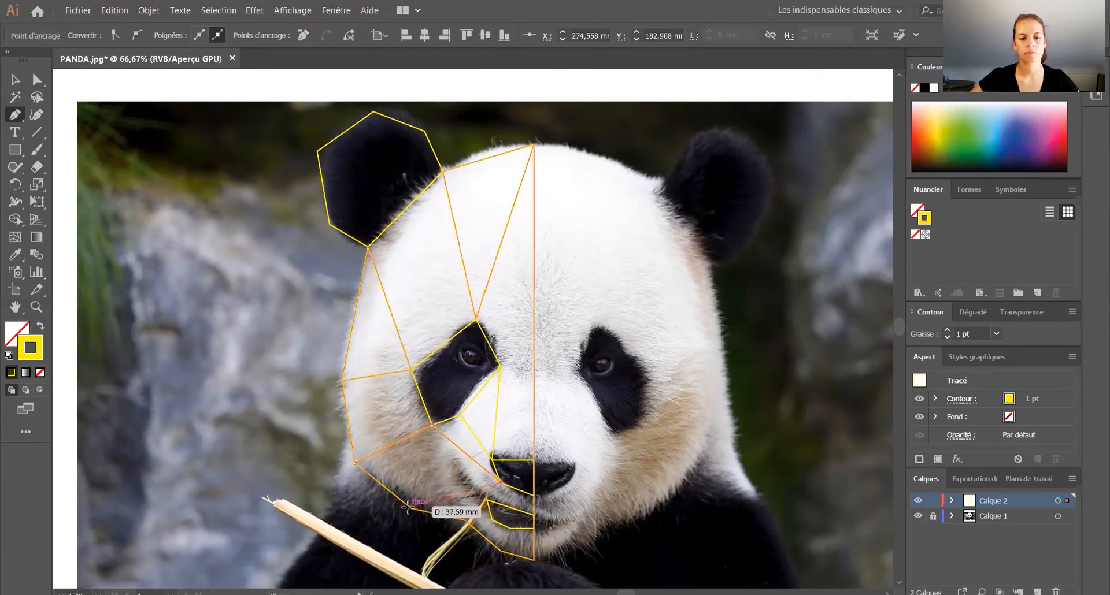
pyautogui.click(411, 509)
pyautogui.click(411, 508)
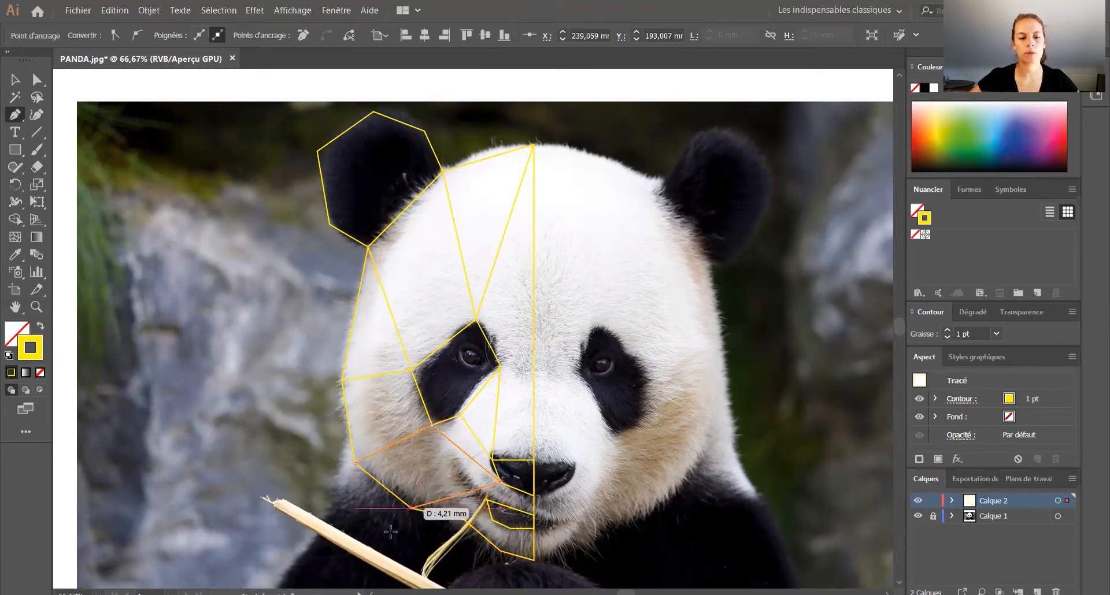
pyautogui.click(433, 426)
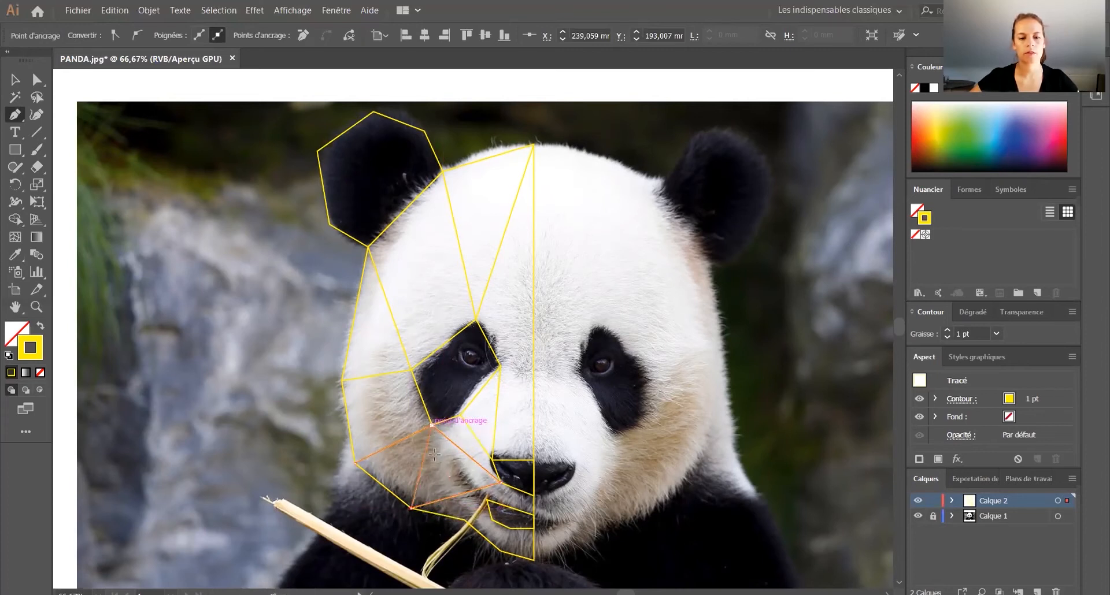
pyautogui.click(487, 502)
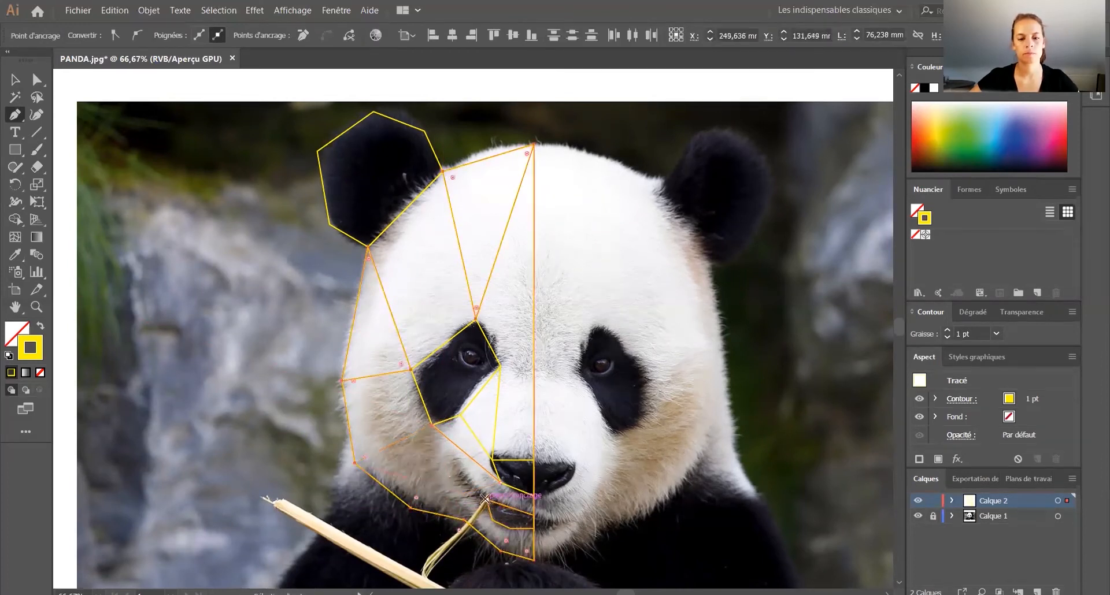
pyautogui.click(15, 80)
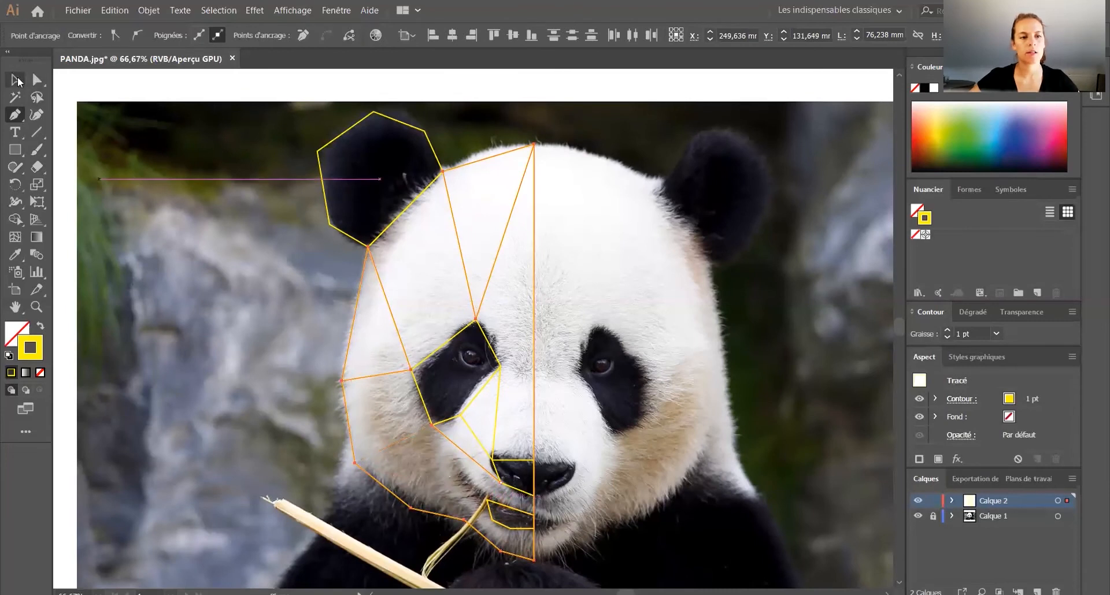
# Step: Replace the eye-patch-to-nose segment with segments joining the mouth's outer corner, the nose's upper outer corner and the eye patch's lowest corner
pyautogui.click(452, 437)
pyautogui.press('Delete')
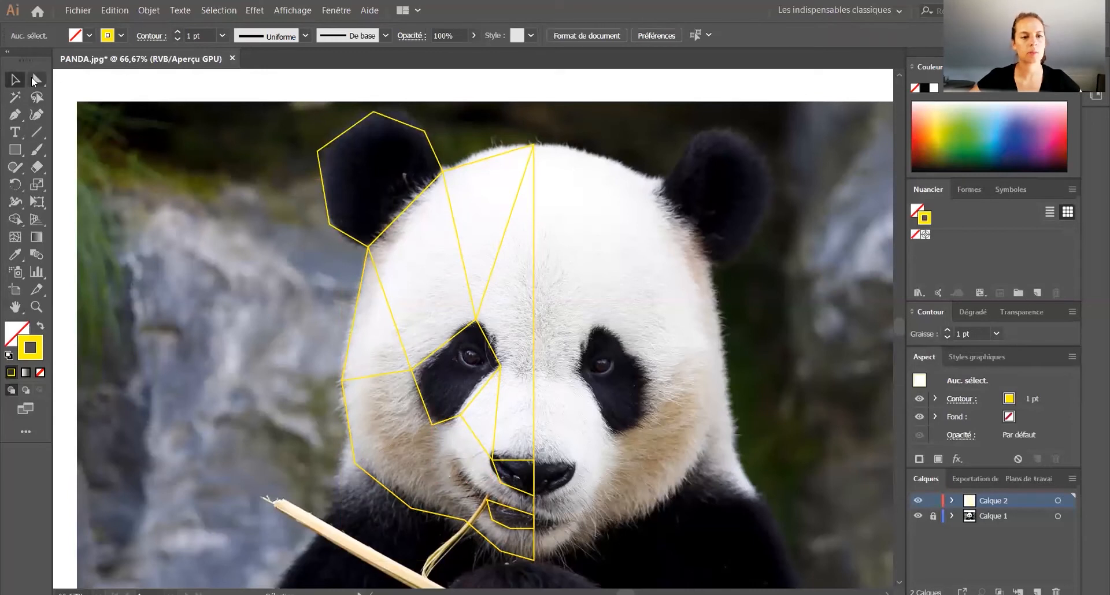
pyautogui.click(16, 115)
pyautogui.click(486, 500)
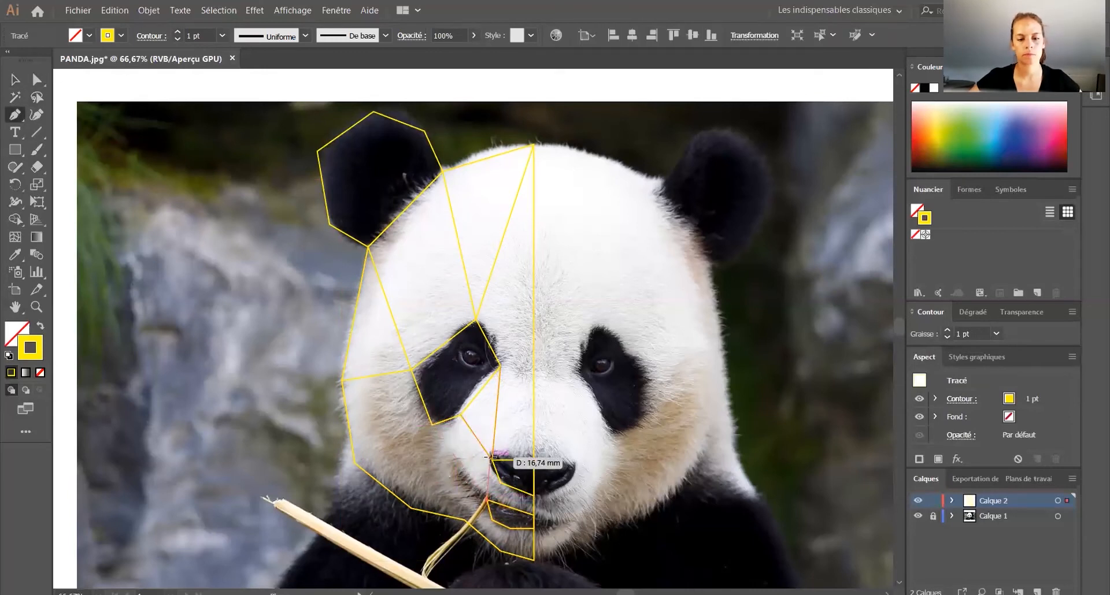
pyautogui.click(492, 459)
pyautogui.click(432, 425)
pyautogui.click(486, 500)
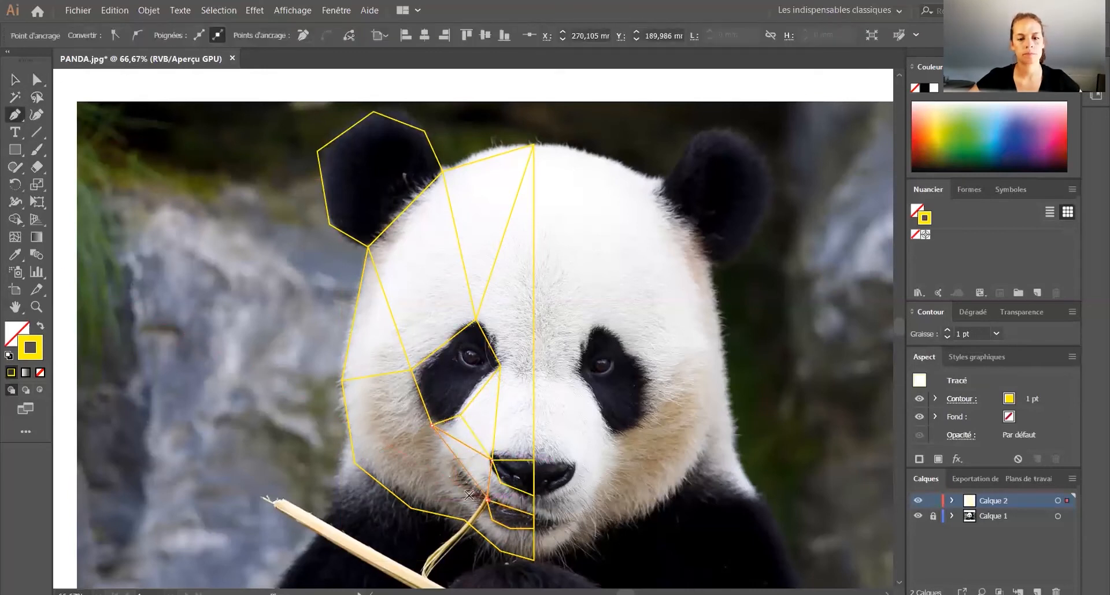
# Step: Connect the nose's lower outer corner to the mouth's top on the centre line and to the mouth's outer corner
pyautogui.click(501, 482)
pyautogui.click(534, 514)
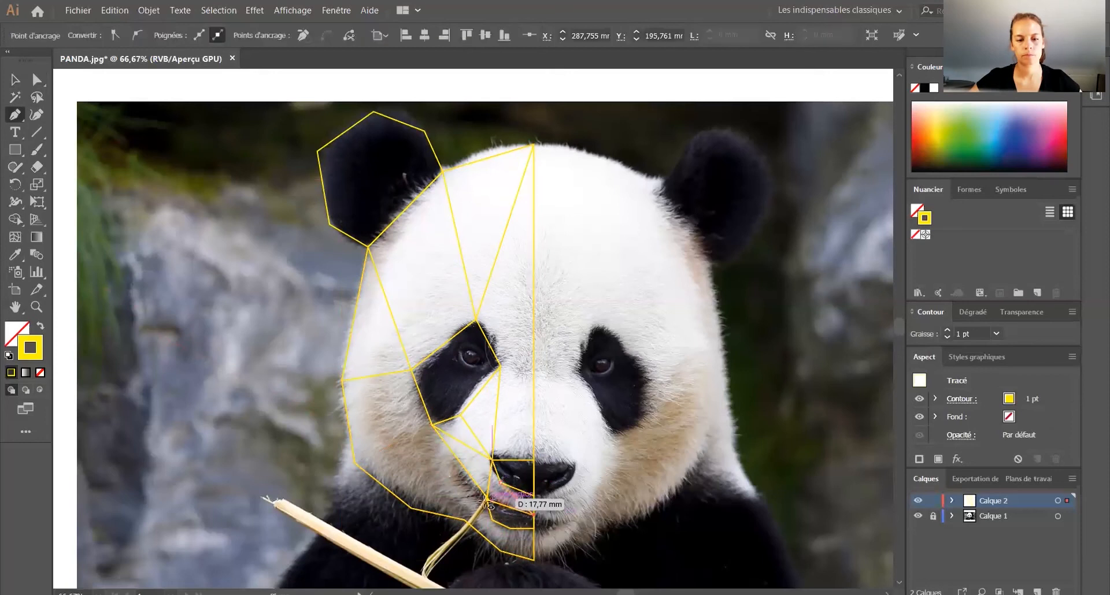
pyautogui.click(487, 499)
pyautogui.click(501, 484)
# Step: Divide the chin with segments from the mouth's two lower corners to the chin outline, and from the jaw point to the mouth's outer corner
pyautogui.click(15, 115)
pyautogui.click(510, 529)
pyautogui.click(533, 562)
pyautogui.click(15, 114)
pyautogui.click(491, 520)
pyautogui.click(501, 551)
pyautogui.click(15, 114)
pyautogui.click(465, 520)
pyautogui.click(489, 500)
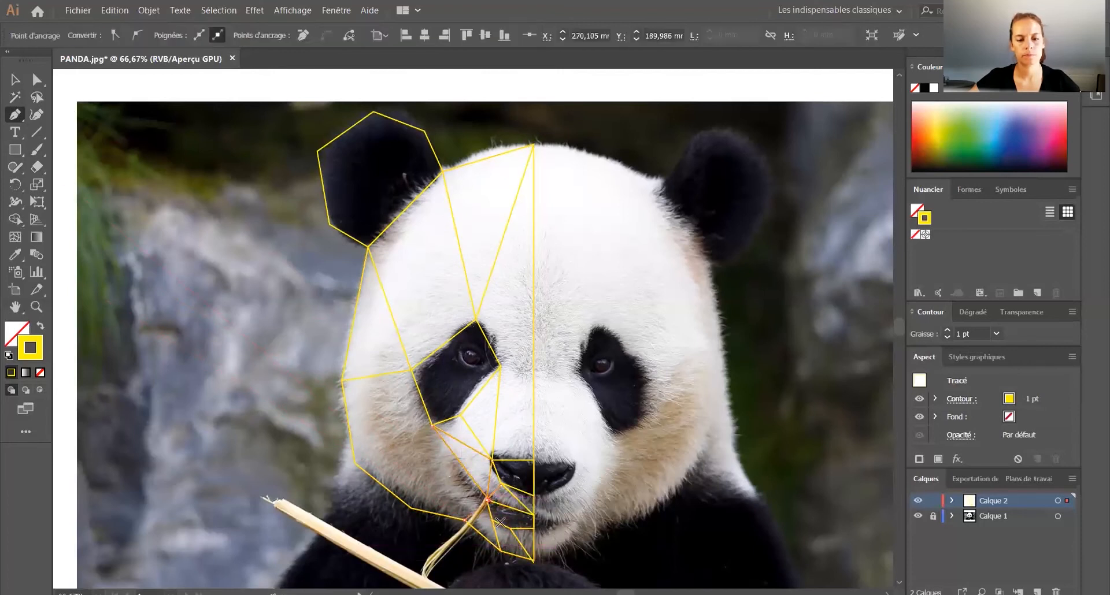
# Step: Move the misaligned segment ends exactly onto the mouth's outer corner and the nose's lower outer corner
pyautogui.scroll(6, 493, 503)
pyautogui.click(37, 80)
pyautogui.click(379, 391)
pyautogui.moveTo(447, 467); pyautogui.dragTo(432, 465)
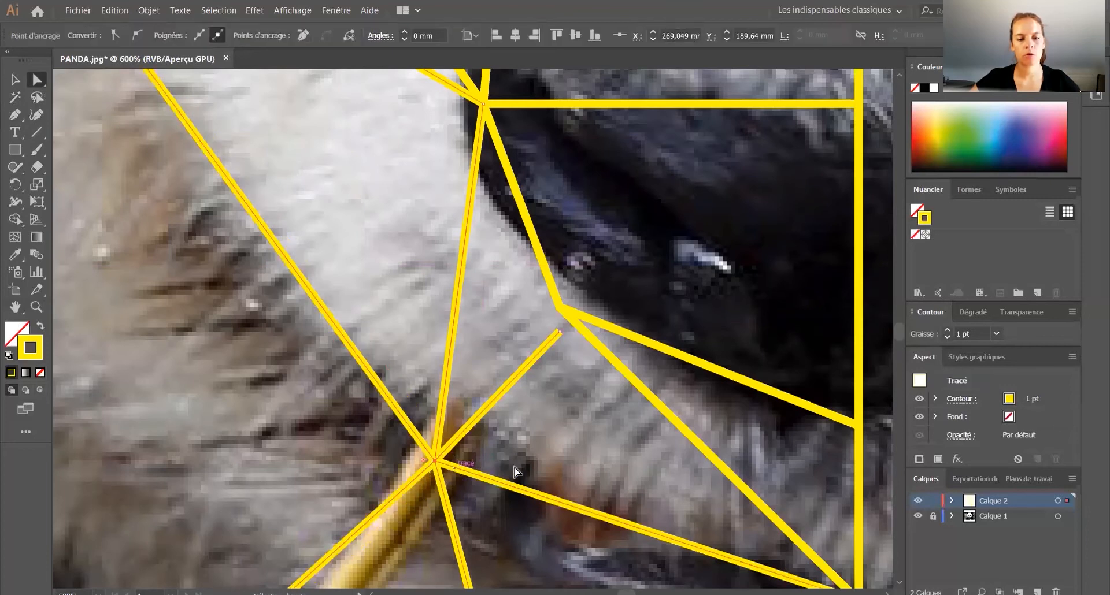
pyautogui.moveTo(560, 332); pyautogui.dragTo(559, 310)
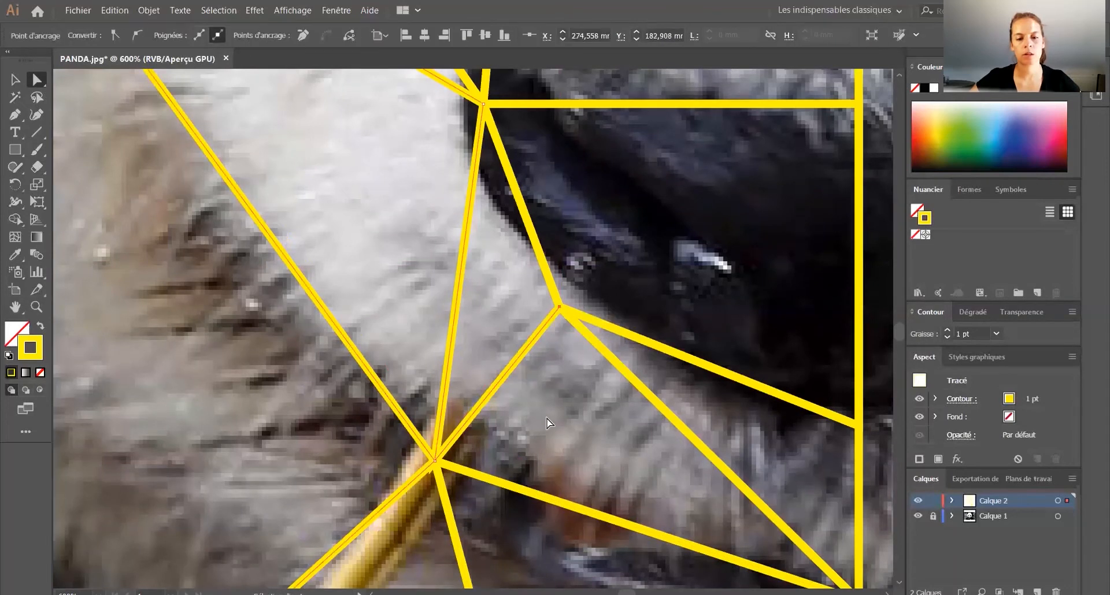
pyautogui.scroll(-1, 526, 421)
pyautogui.keyDown('alt'); pyautogui.scroll(-1, 526, 421); pyautogui.keyUp('alt')
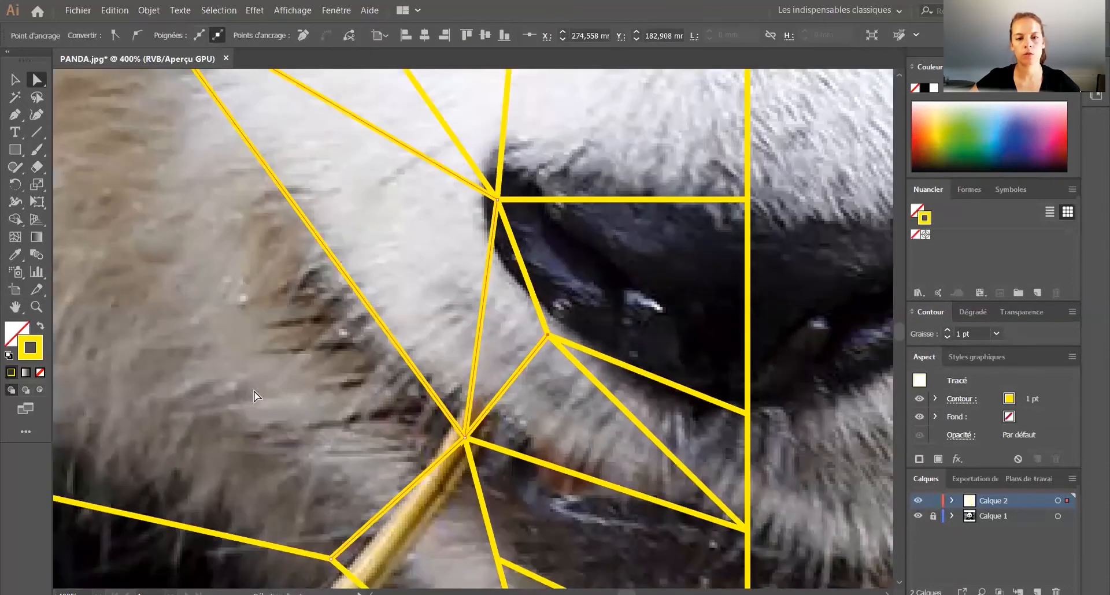
pyautogui.click(601, 221)
pyautogui.scroll(-1, 625, 465)
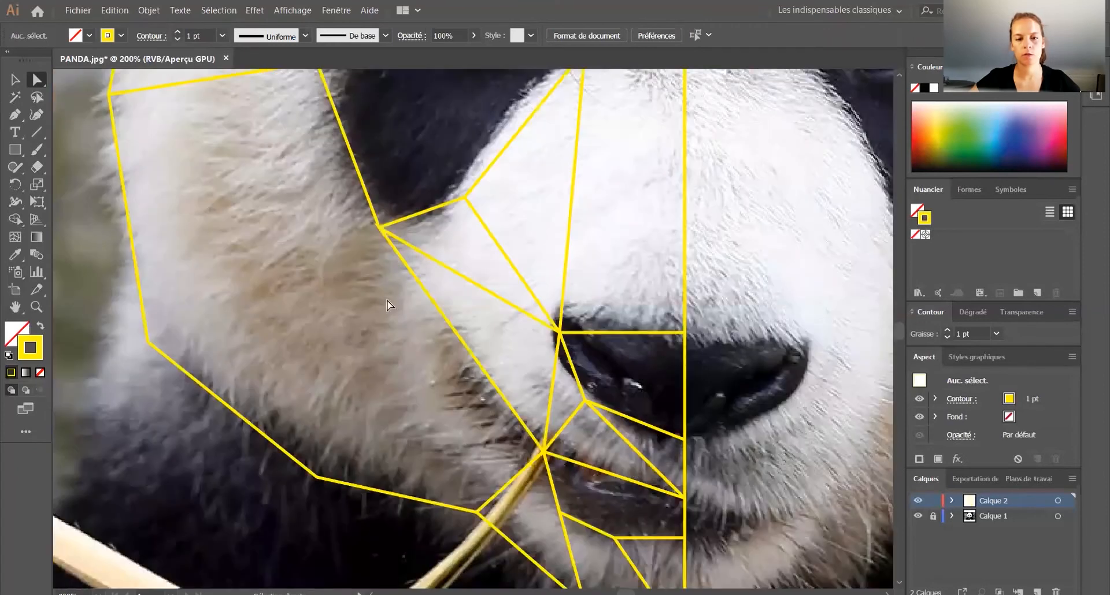
pyautogui.scroll(-4, 380, 283)
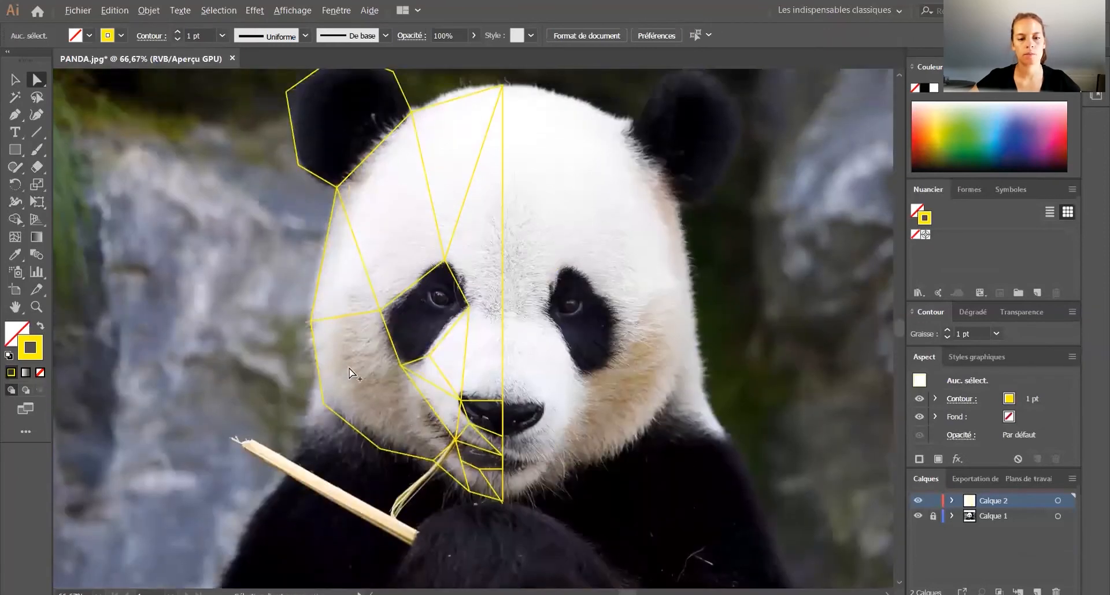
# Step: Divide the lower cheek with segments joining the eye patch's lowest corner to the two neighbouring jaw outline points
pyautogui.scroll(1, 349, 368)
pyautogui.press('p')
pyautogui.click(311, 424)
pyautogui.click(426, 366)
pyautogui.click(395, 490)
pyautogui.press('v')
pyautogui.scroll(-1, 205, 339)
# Step: Draw a segment from the eye patch's inner corner up to the vertical centre line on the forehead
pyautogui.press('p')
pyautogui.click(420, 326)
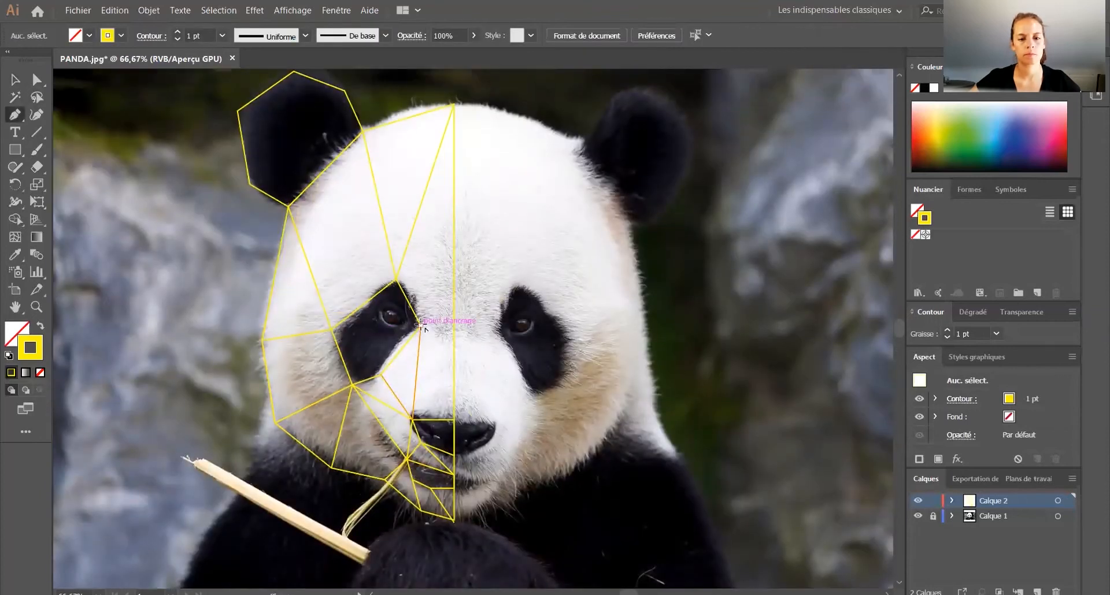
pyautogui.click(454, 245)
pyautogui.click(396, 279)
pyautogui.click(18, 87)
pyautogui.click(154, 293)
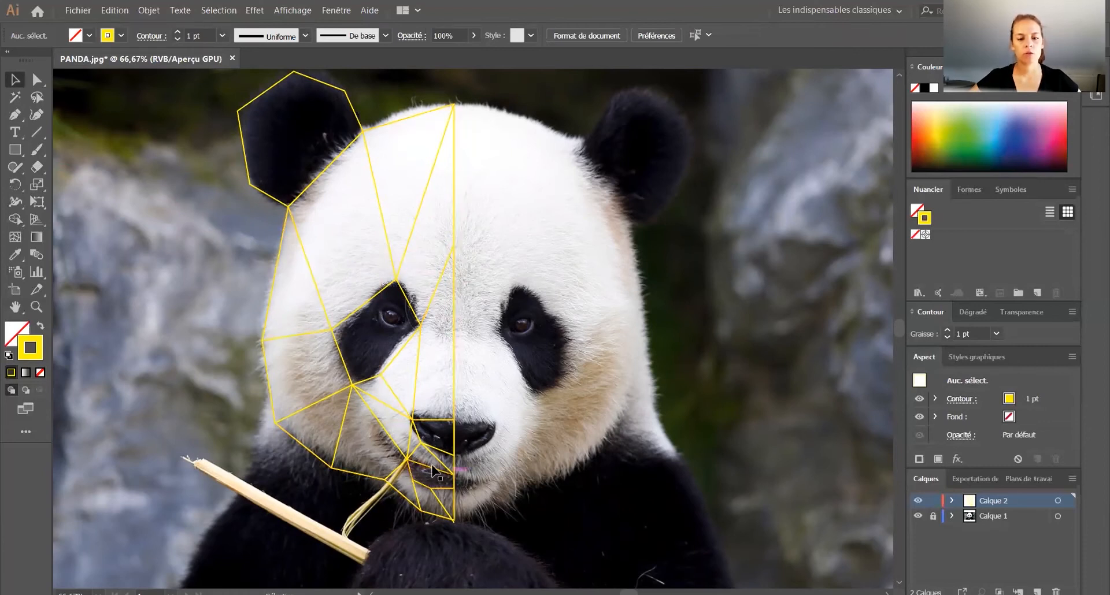
# Step: Give the ear, eye patch, nose and mouth shapes a black stroke and a black fill
pyautogui.click(314, 169)
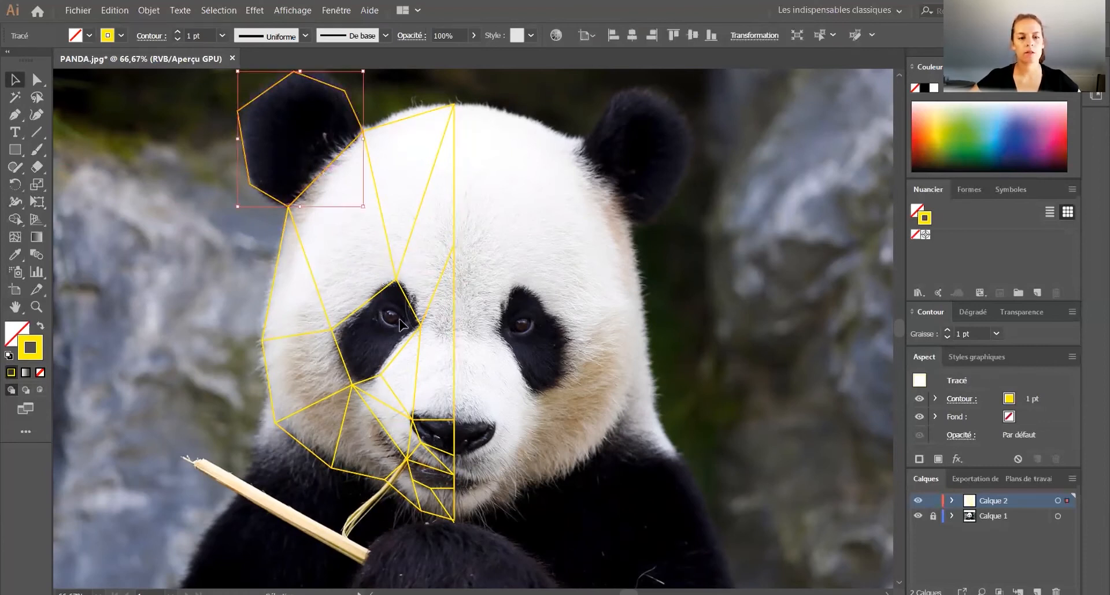
pyautogui.keyDown('shift'); pyautogui.click(366, 309); pyautogui.keyUp('shift')
pyautogui.keyDown('shift'); pyautogui.click(444, 429); pyautogui.keyUp('shift')
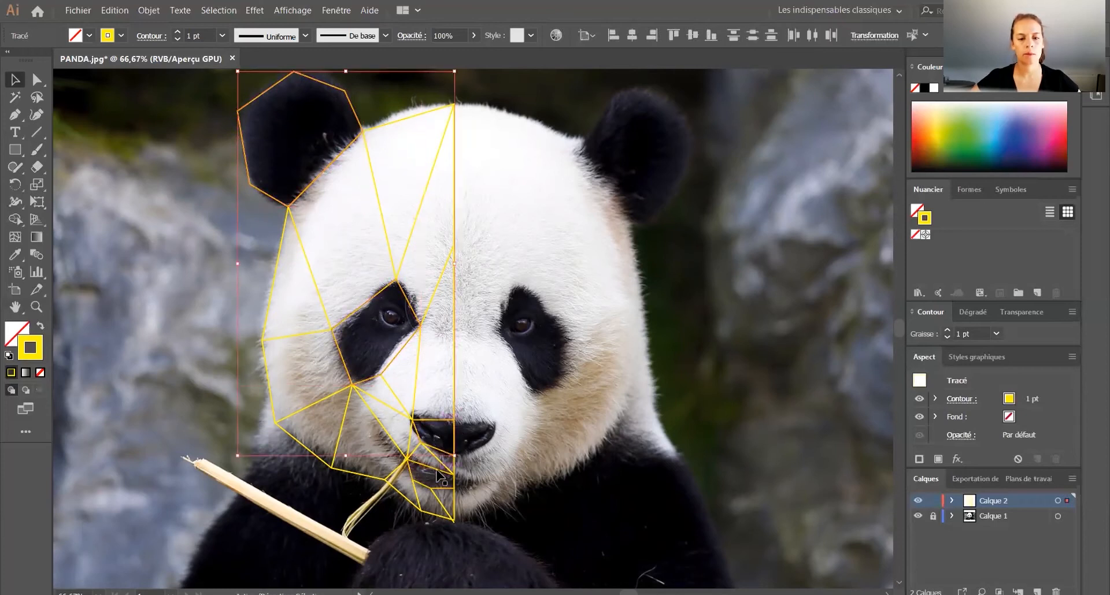
pyautogui.keyDown('shift'); pyautogui.click(437, 477); pyautogui.keyUp('shift')
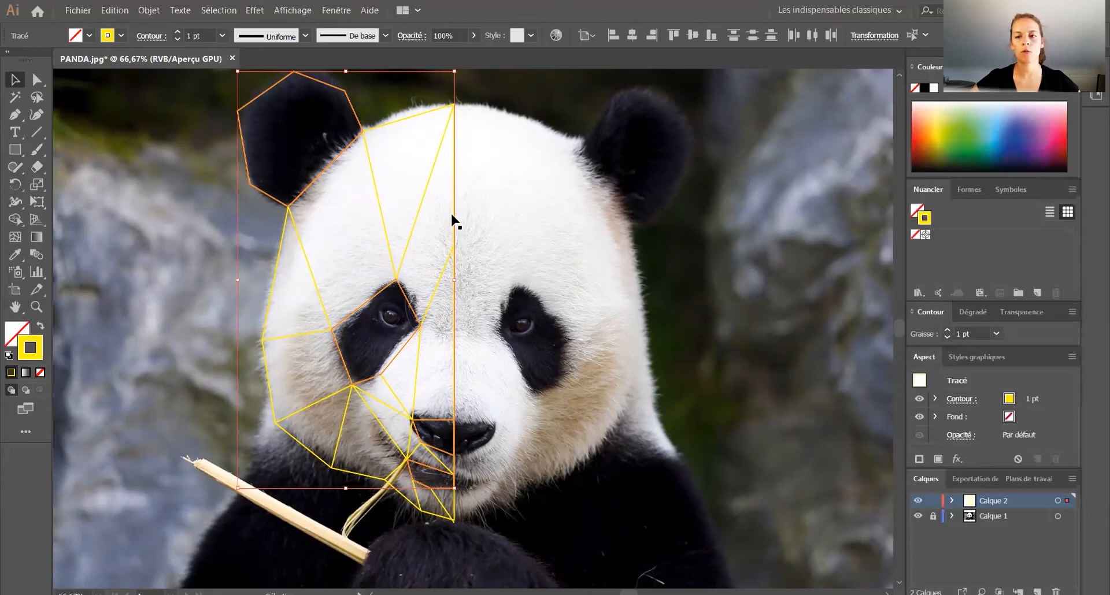
pyautogui.click(932, 88)
pyautogui.click(12, 332)
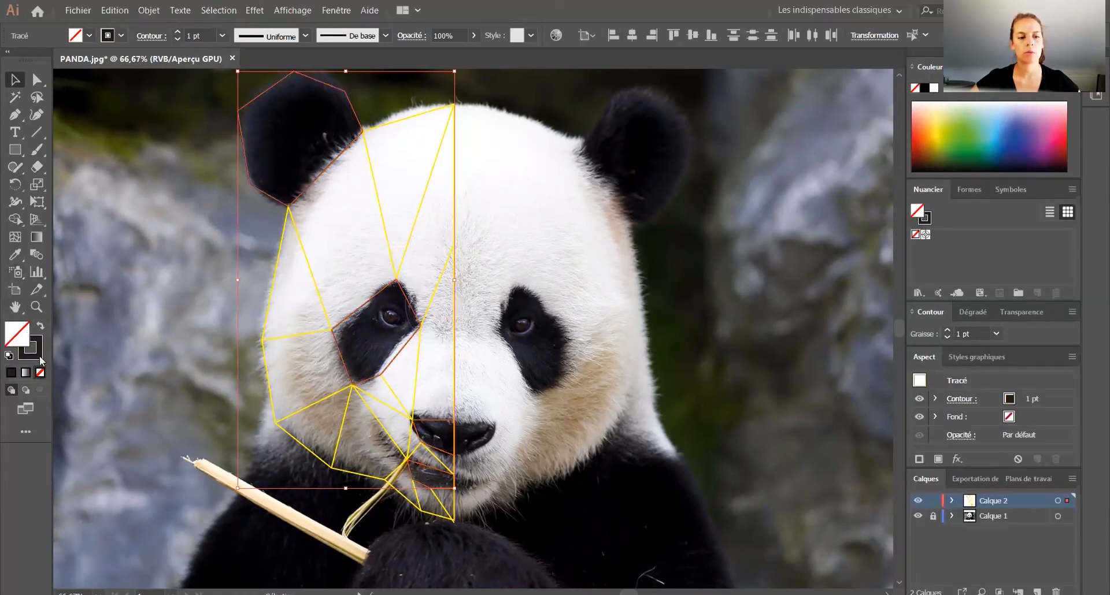
pyautogui.click(11, 373)
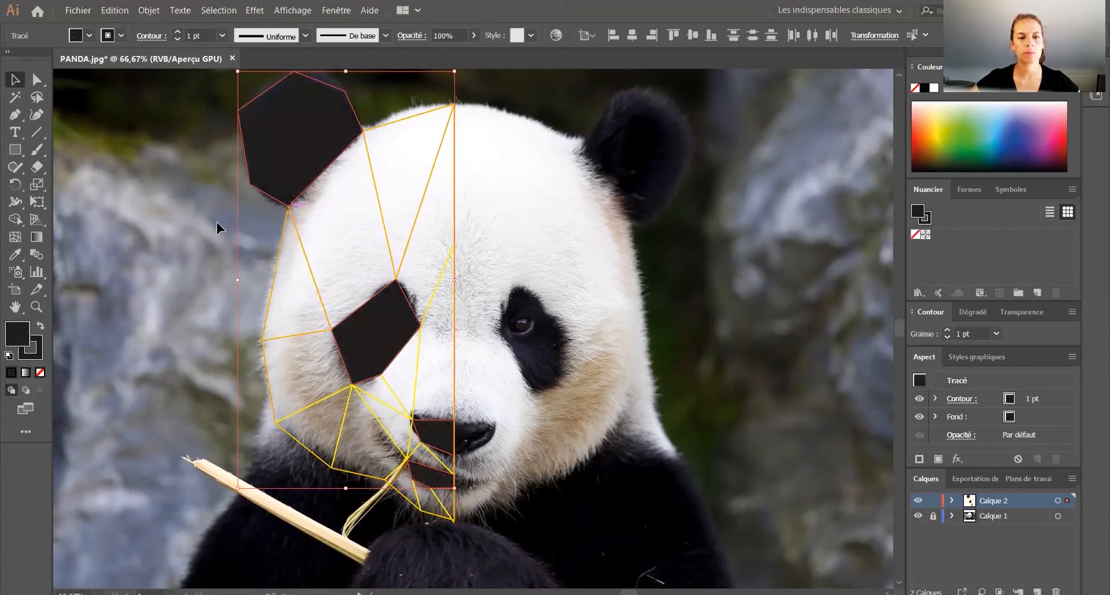
pyautogui.click(130, 179)
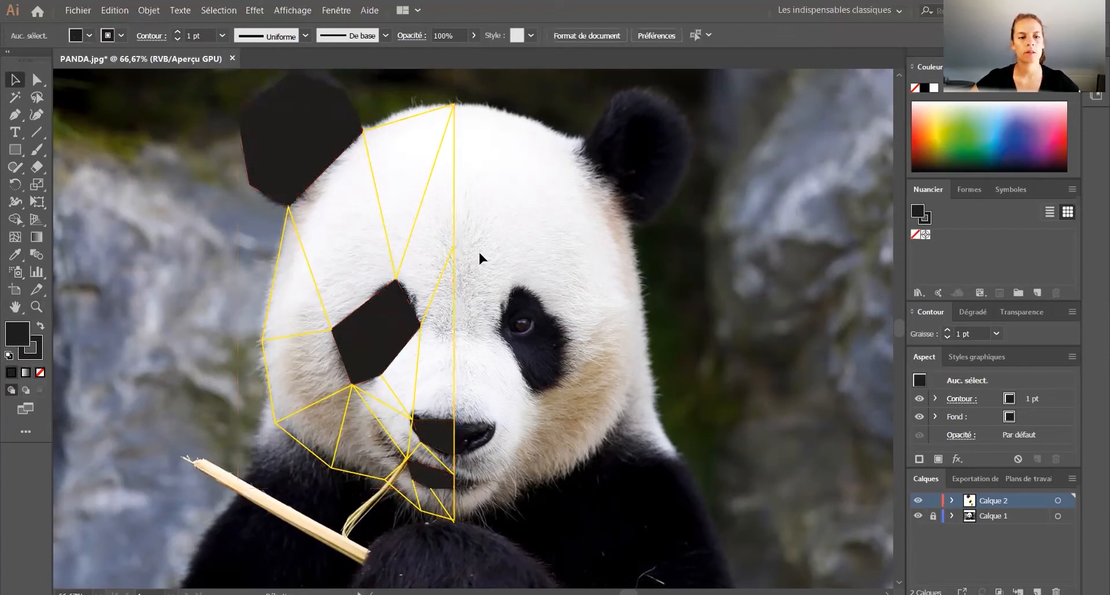
# Step: Change the stroke of all remaining yellow face lines to black, leaving them without fill
pyautogui.click(379, 237)
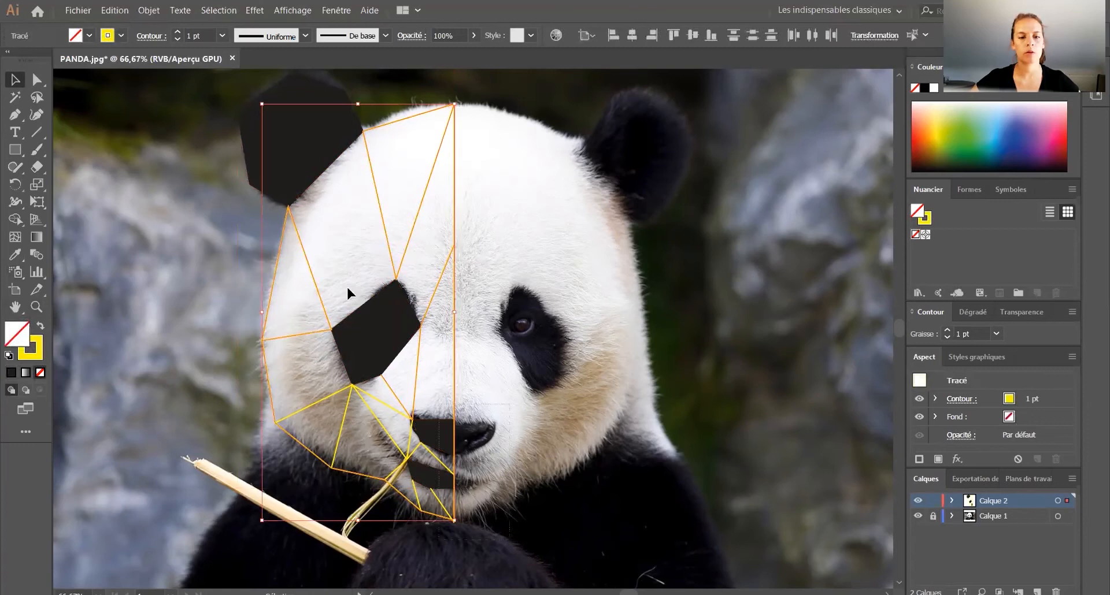
pyautogui.moveTo(208, 234); pyautogui.dragTo(207, 234)
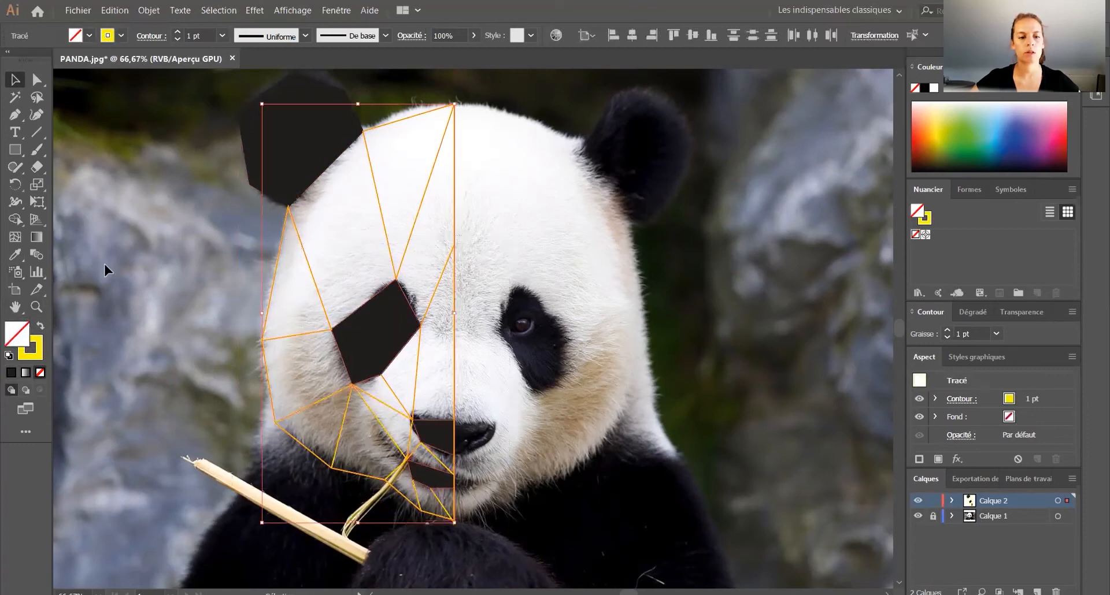
pyautogui.click(33, 355)
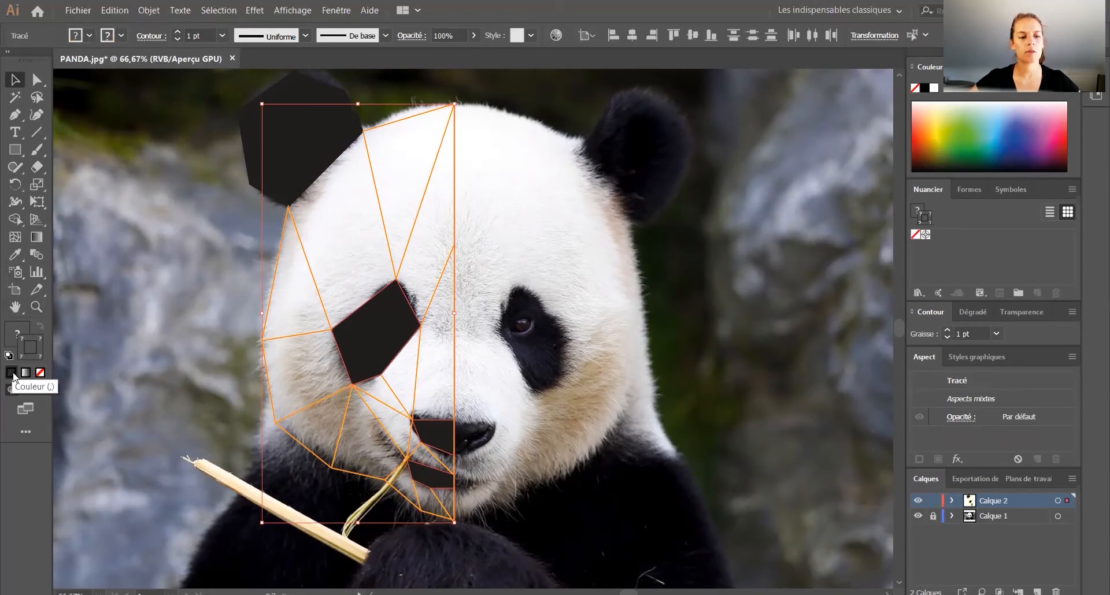
pyautogui.click(926, 88)
pyautogui.click(581, 237)
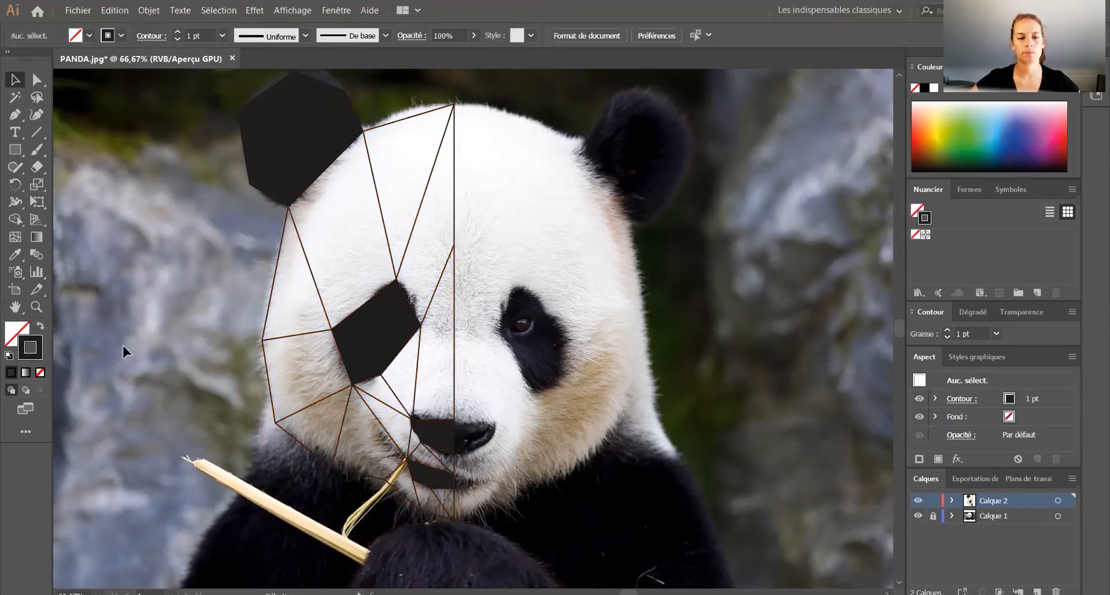
# Step: Hide the photo layer Calque 1 so only the vector drawing is displayed
pyautogui.scroll(-1, 420, 315)
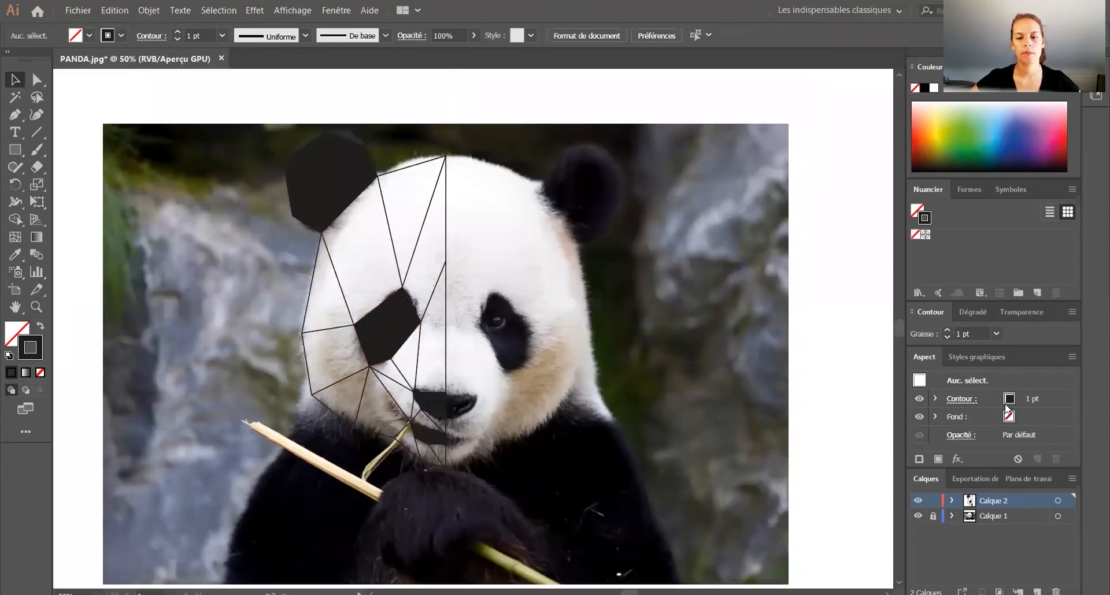
pyautogui.click(918, 517)
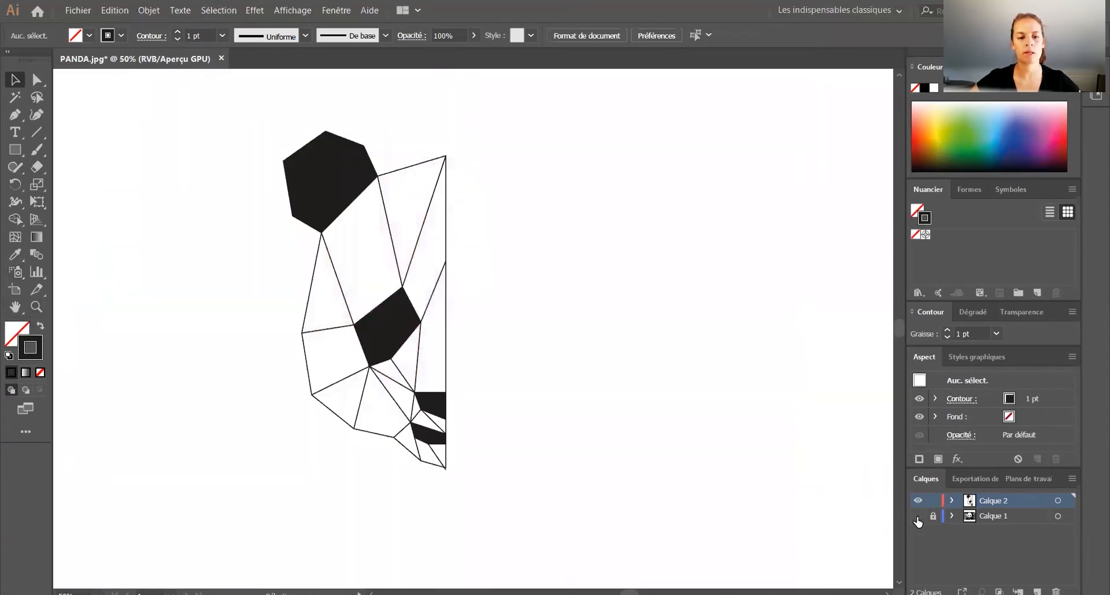
pyautogui.click(917, 518)
pyautogui.click(918, 517)
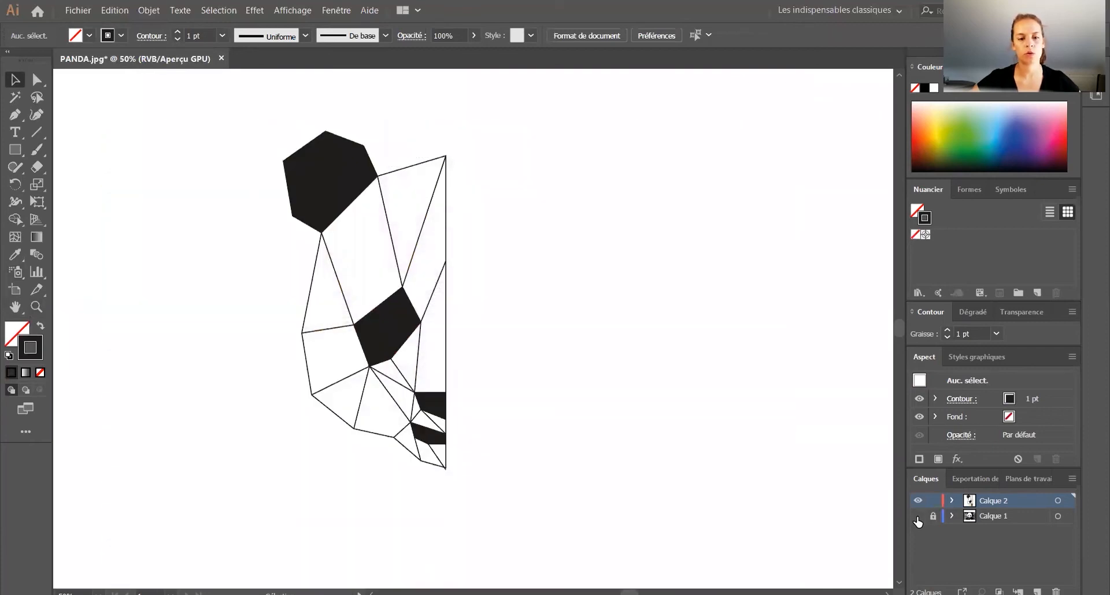
# Step: Move the overshooting segment end at the chin onto the lowest point of the centre line
pyautogui.scroll(6, 432, 468)
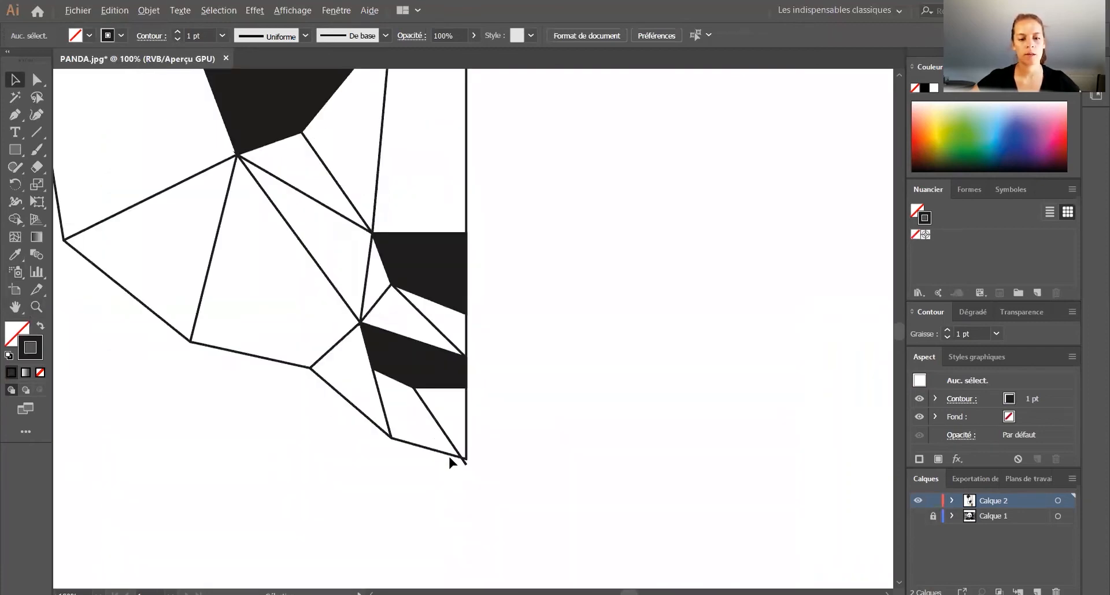
pyautogui.click(38, 82)
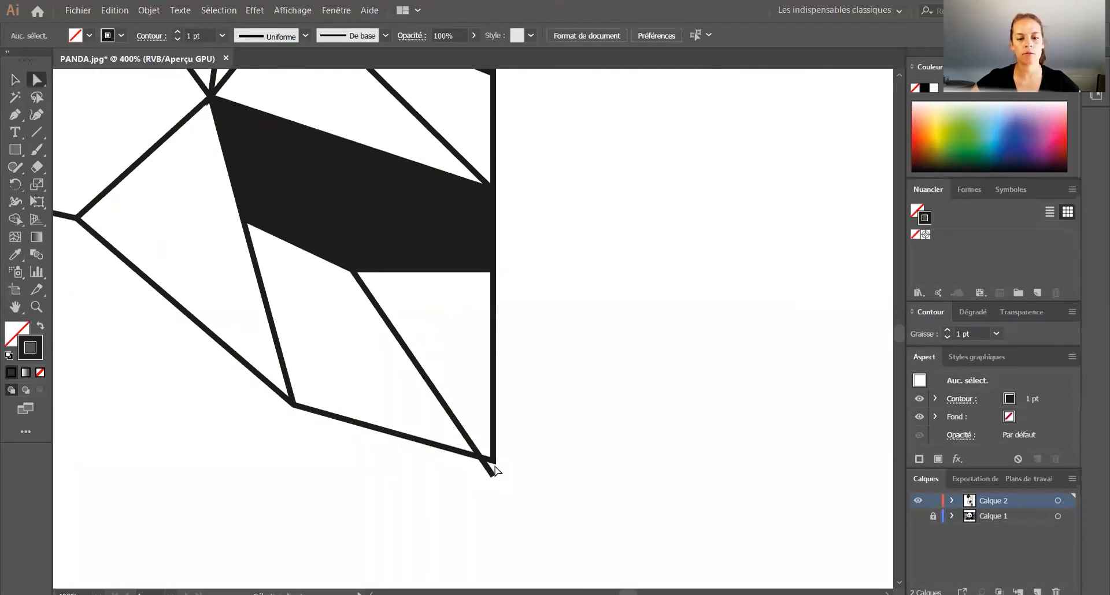
pyautogui.moveTo(492, 474); pyautogui.dragTo(492, 460)
pyautogui.click(529, 408)
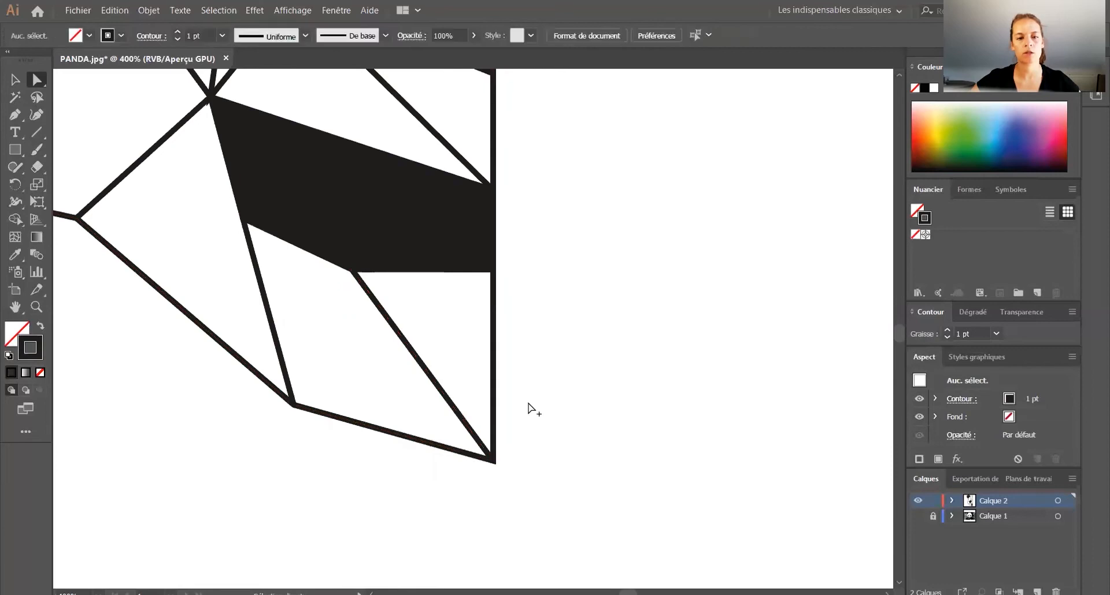
pyautogui.scroll(-6, 530, 408)
pyautogui.scroll(3, 529, 408)
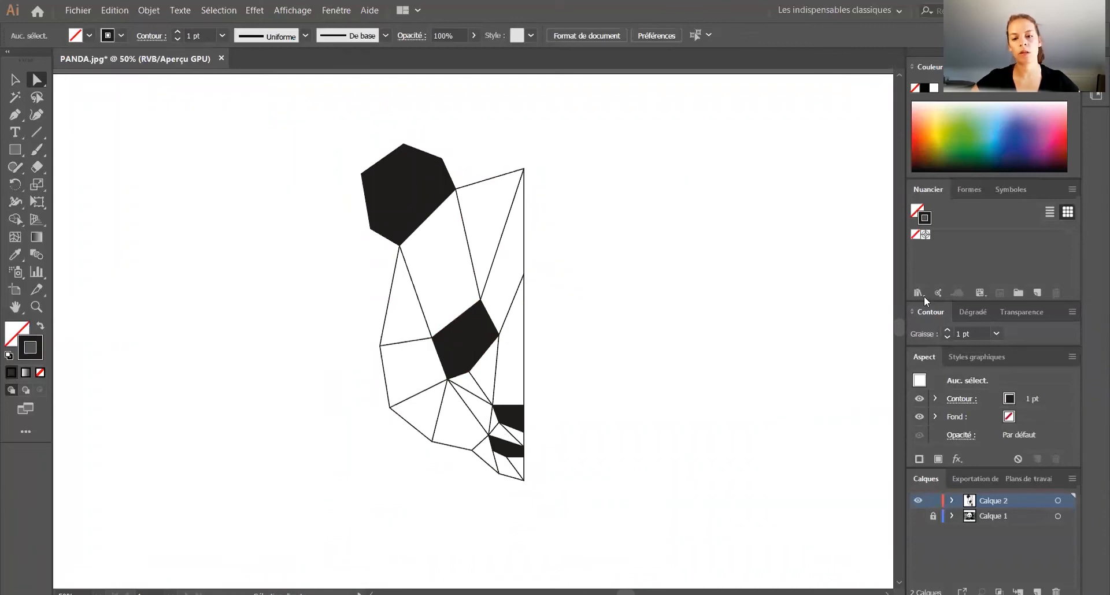
pyautogui.click(933, 517)
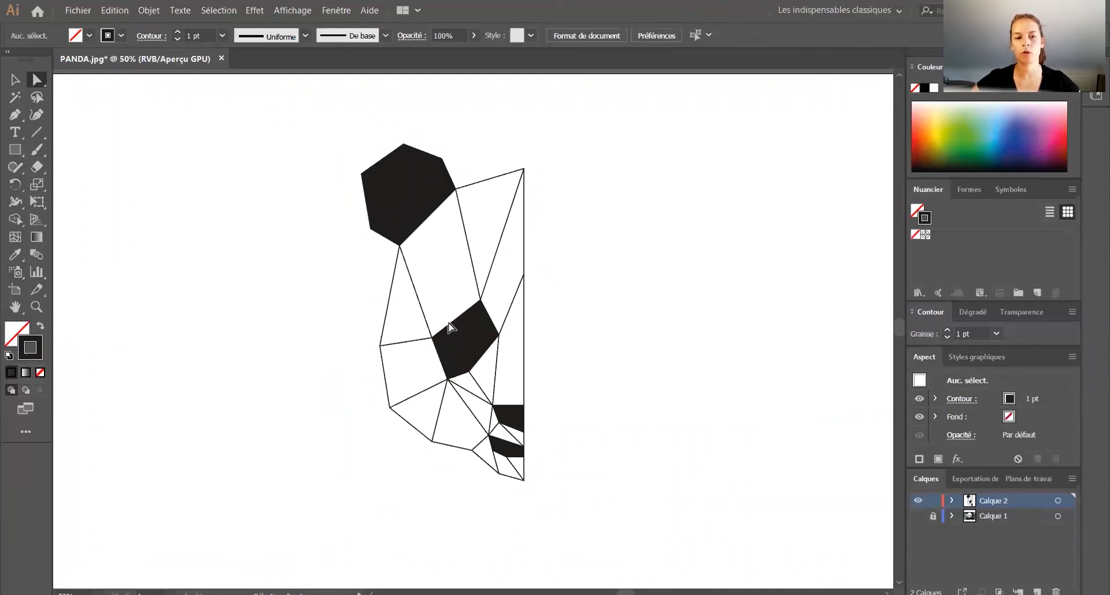
# Step: Select the whole half face and create a mirrored copy of it across the vertical axis
pyautogui.scroll(-1, 400, 262)
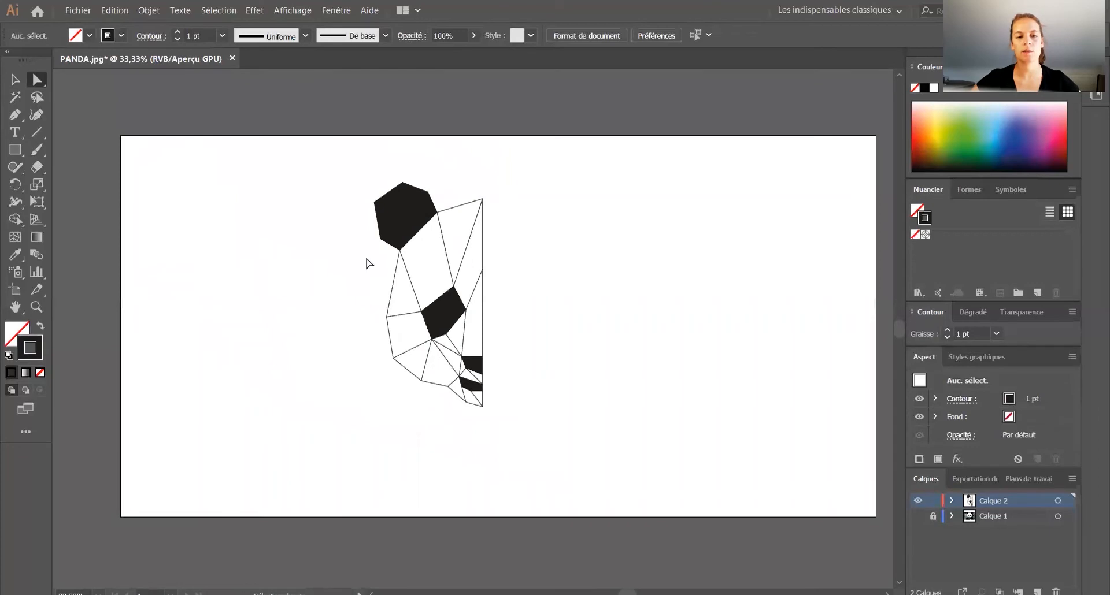
pyautogui.click(15, 79)
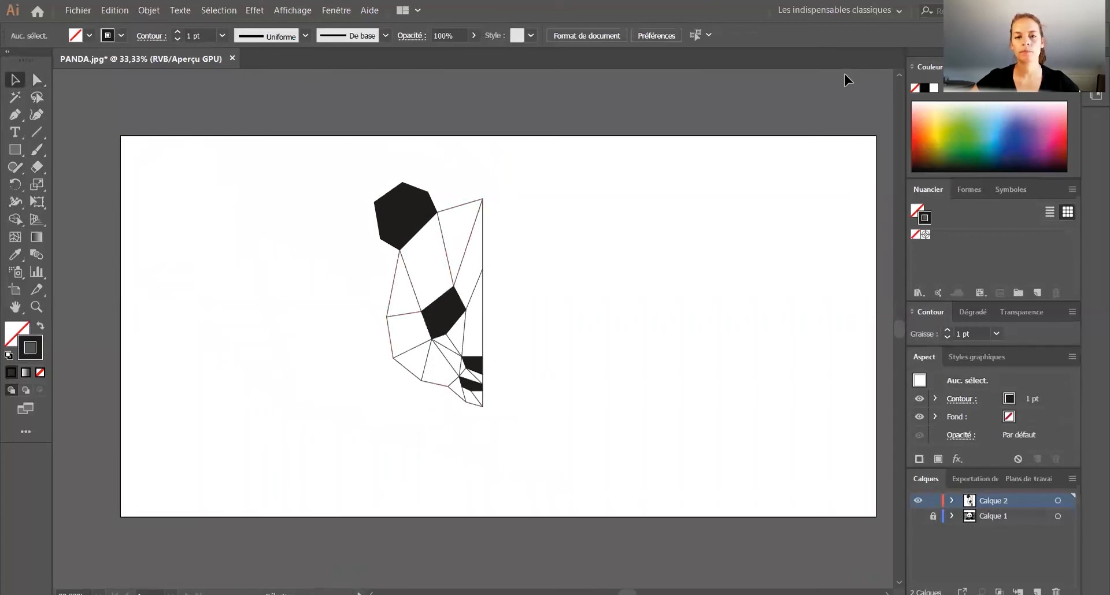
pyautogui.moveTo(293, 153); pyautogui.dragTo(534, 453)
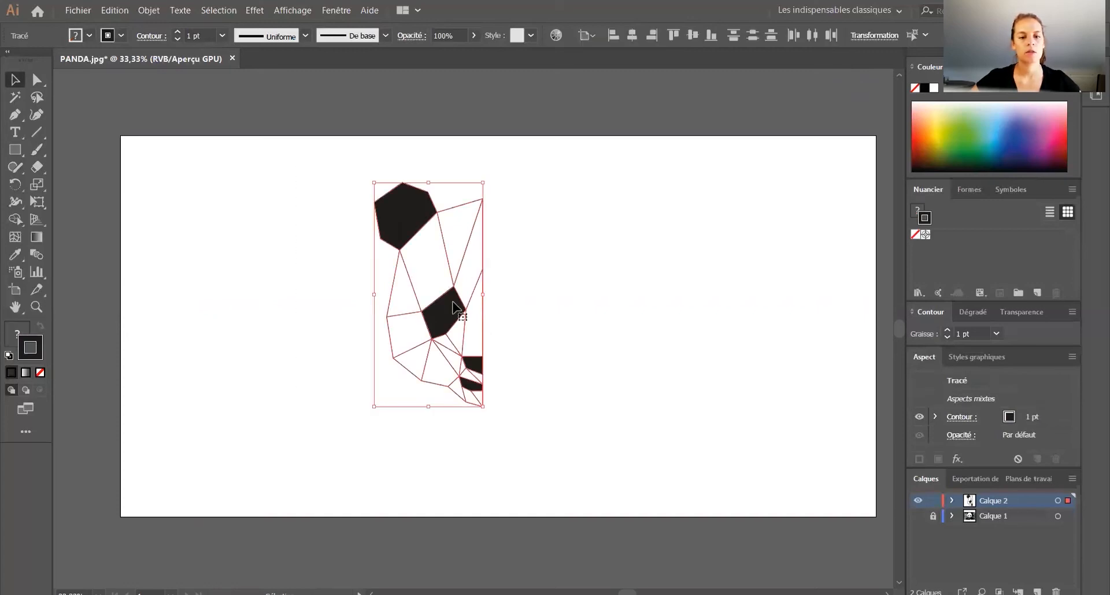
pyautogui.rightClick(446, 322)
pyautogui.moveTo(506, 518)
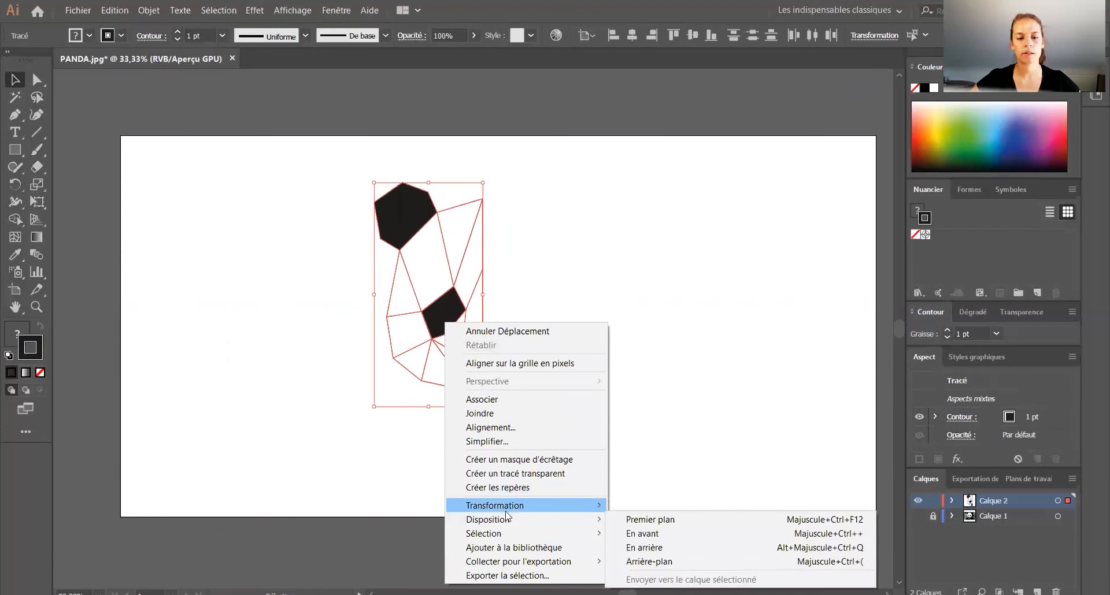
pyautogui.moveTo(578, 506)
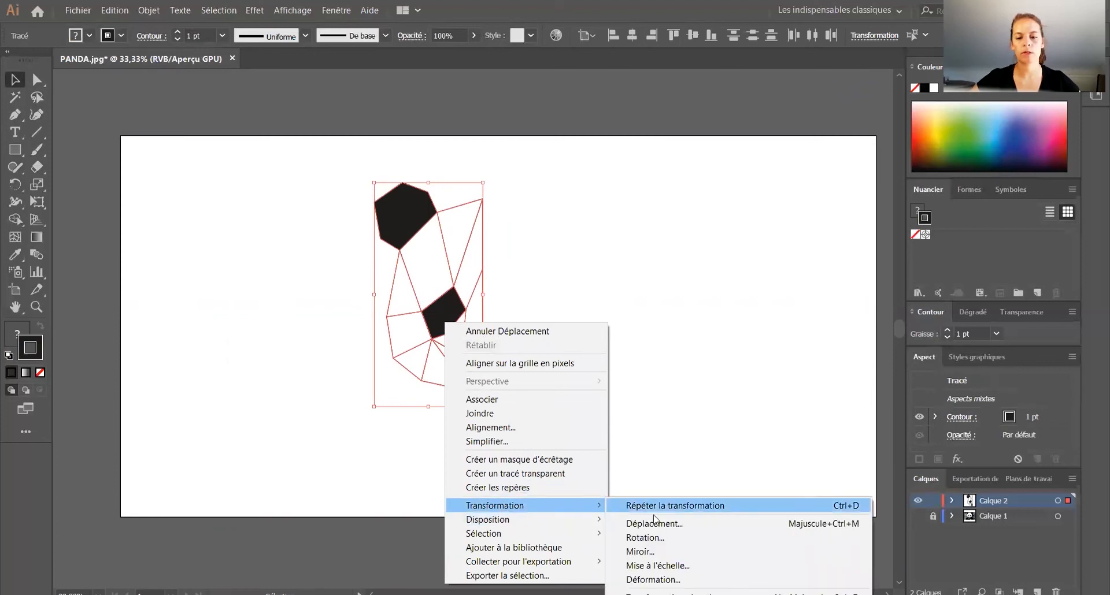
pyautogui.click(659, 552)
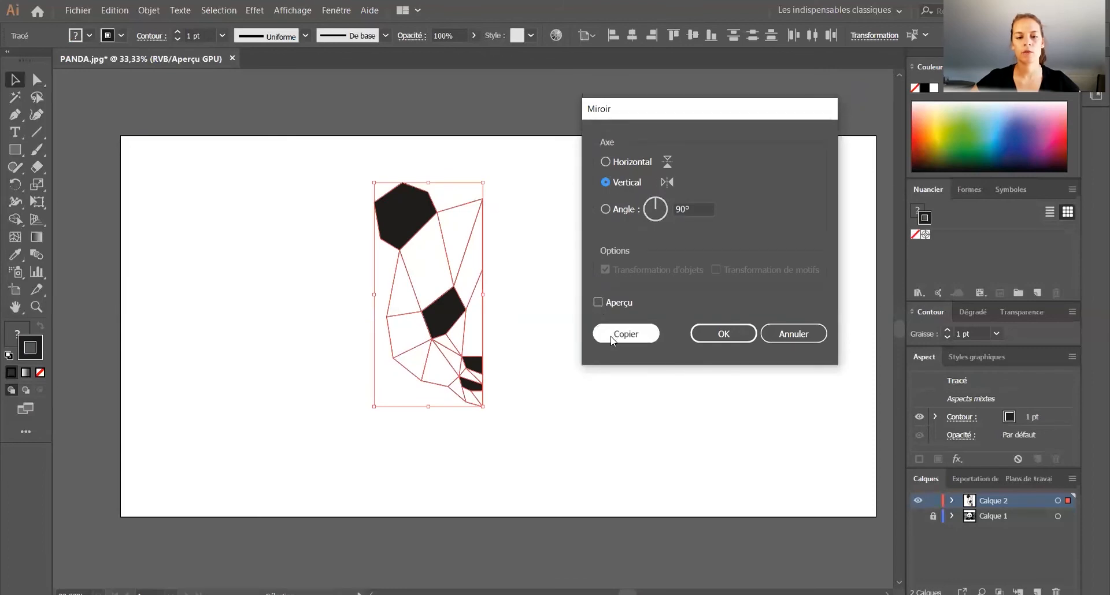
pyautogui.click(592, 335)
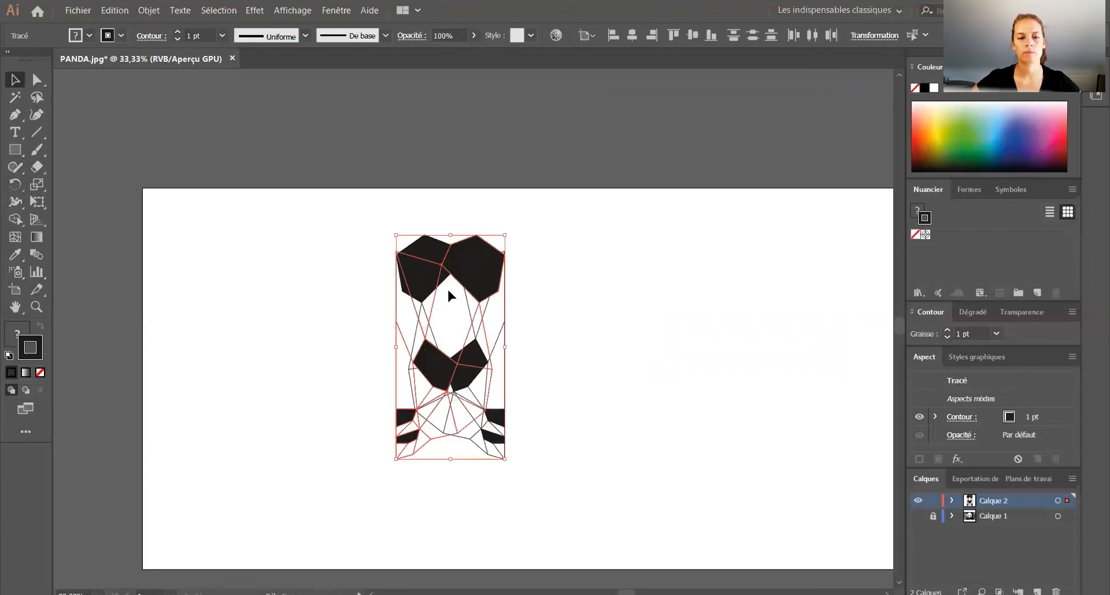
# Step: Move the mirrored half beside the original so both meet exactly along the centre line, and check the join
pyautogui.moveTo(476, 265); pyautogui.dragTo(579, 267)
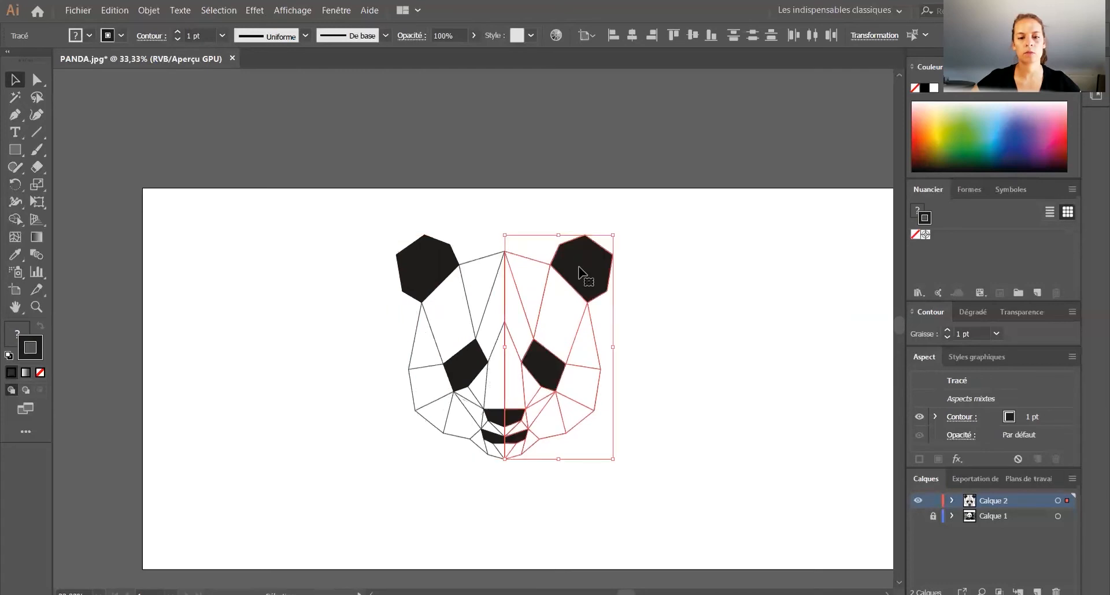
pyautogui.scroll(2, 507, 253)
pyautogui.scroll(3, 504, 253)
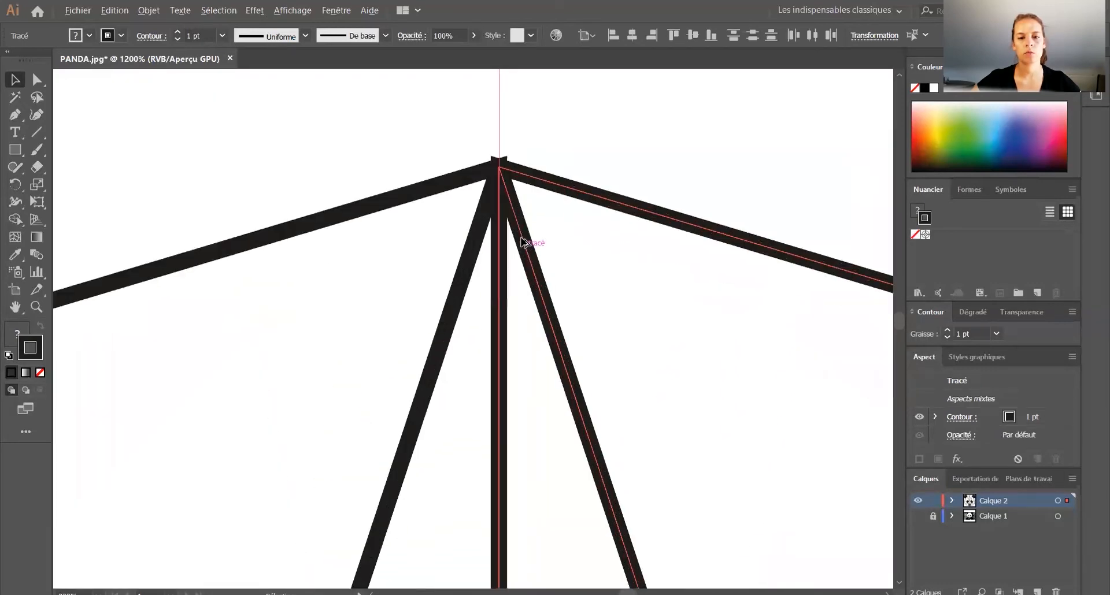
pyautogui.scroll(-2, 524, 242)
pyautogui.hotkey('ctrl', '0')
pyautogui.click(656, 291)
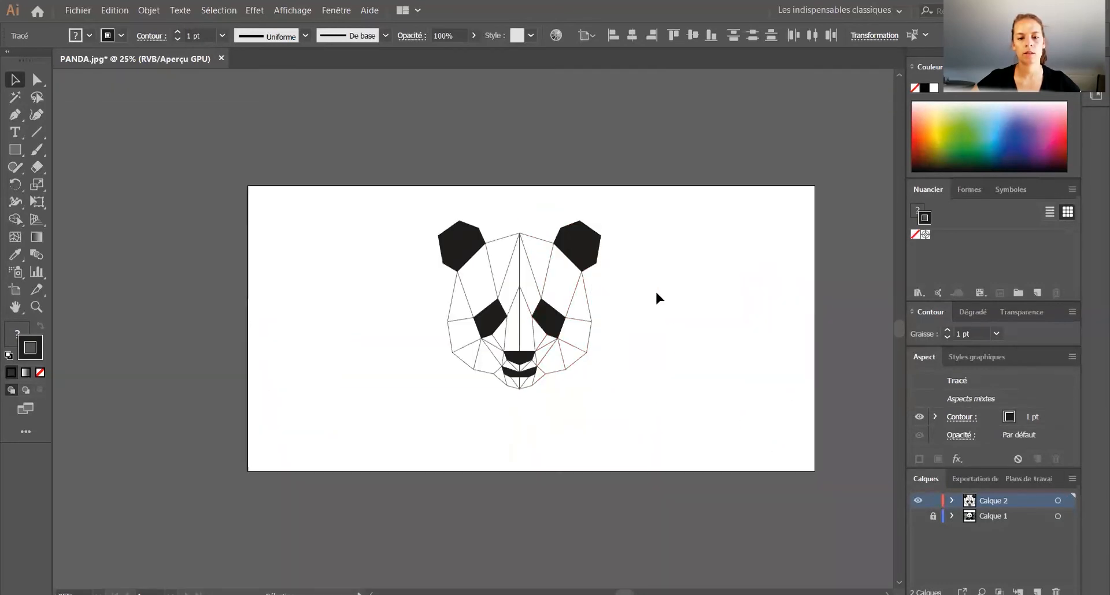
# Step: Reshape the left ear by moving its lower outer corner point to about X 206 mm, Y 77.3 mm
pyautogui.scroll(2, 533, 386)
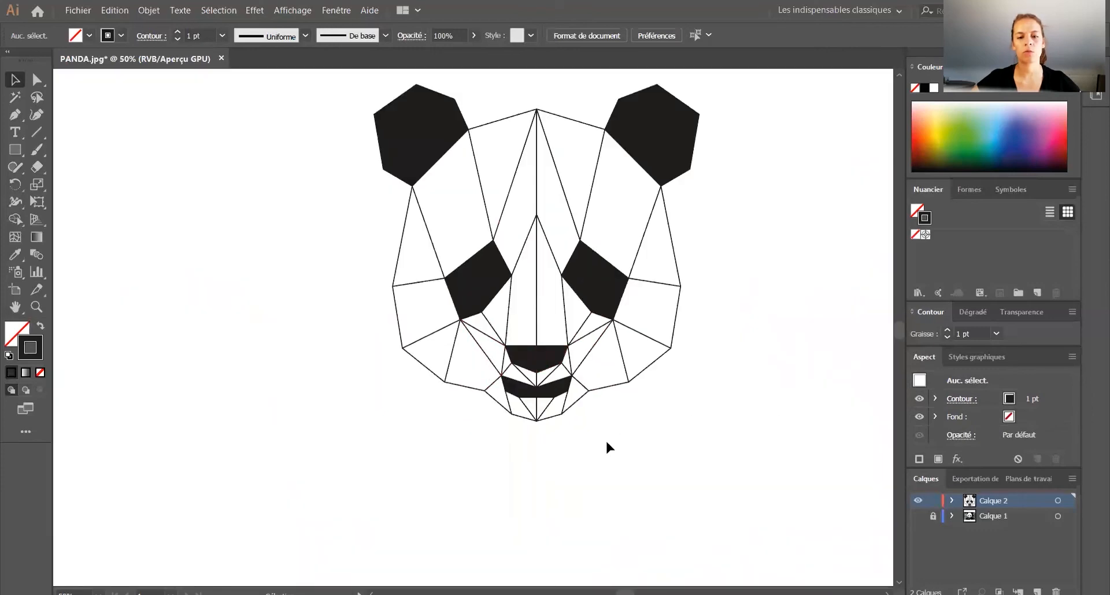
pyautogui.scroll(3, 509, 442)
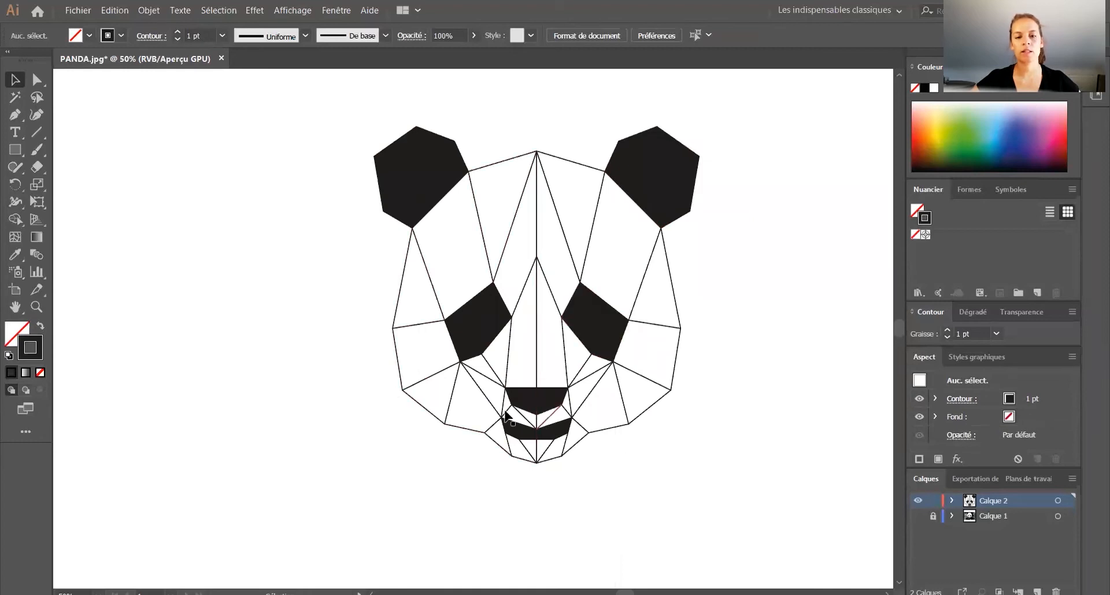
pyautogui.click(37, 80)
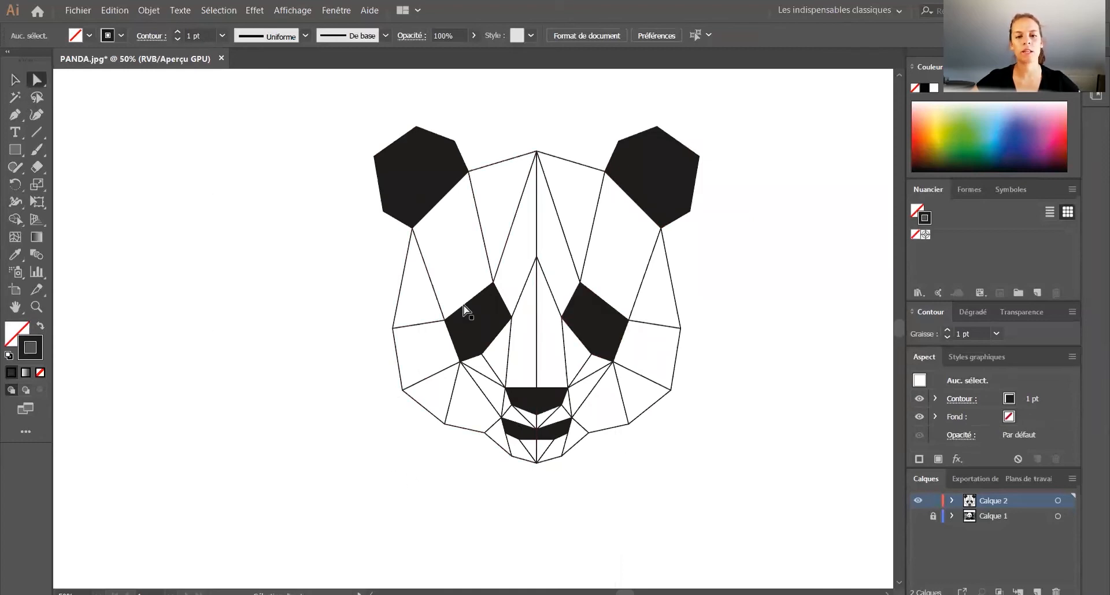
pyautogui.moveTo(382, 211); pyautogui.dragTo(375, 207)
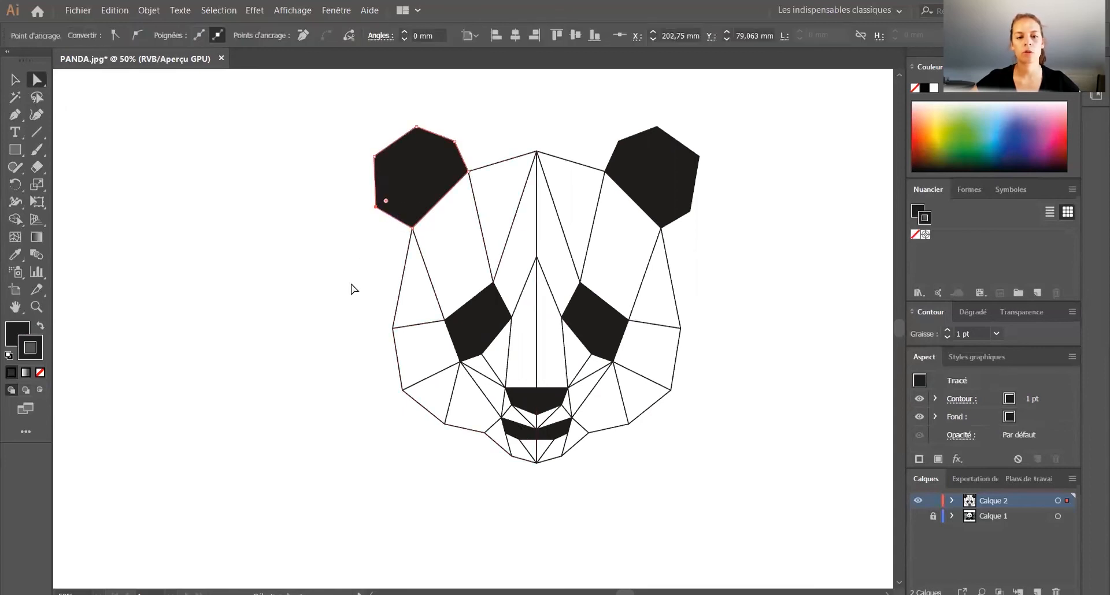
pyautogui.click(341, 302)
pyautogui.moveTo(372, 206); pyautogui.dragTo(382, 204)
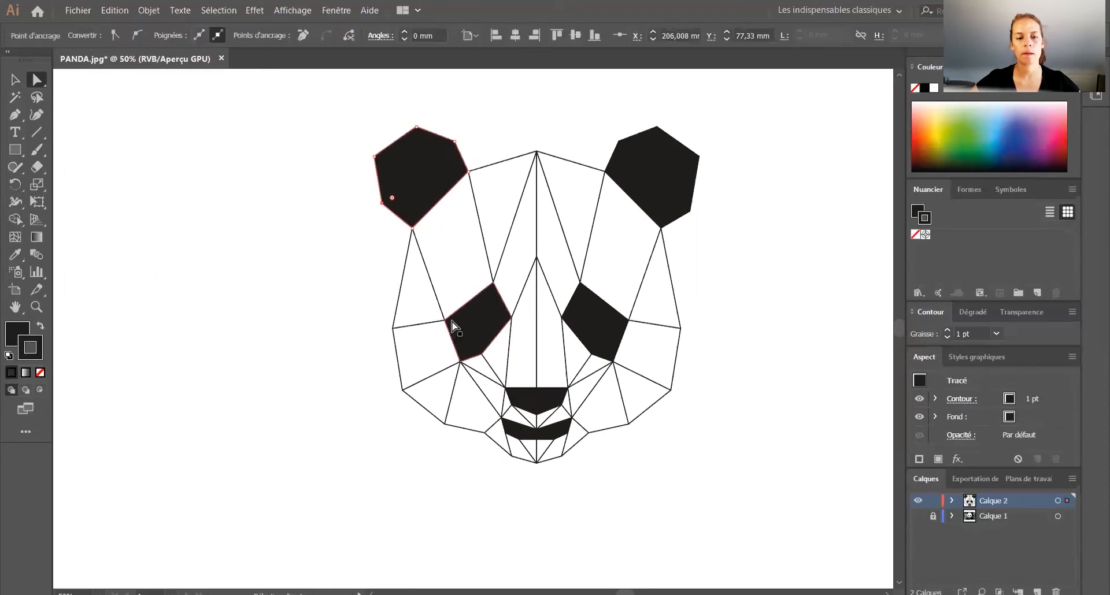
# Step: Move the left eye patch's outer corner slightly up and outward, and rejoin the adjoining face line points to it
pyautogui.moveTo(444, 320); pyautogui.dragTo(444, 309)
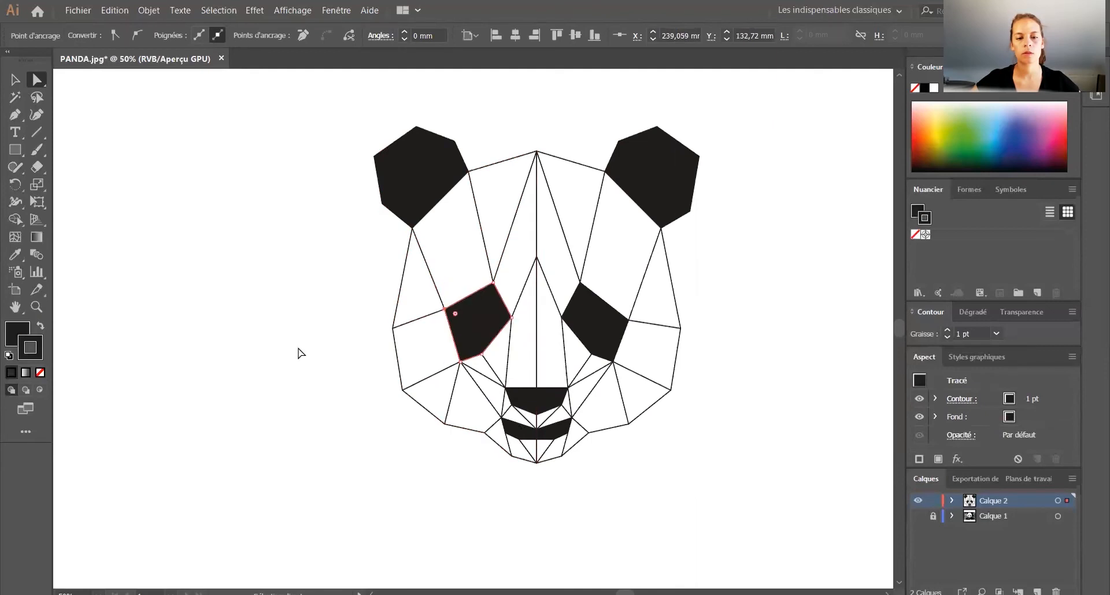
pyautogui.click(266, 379)
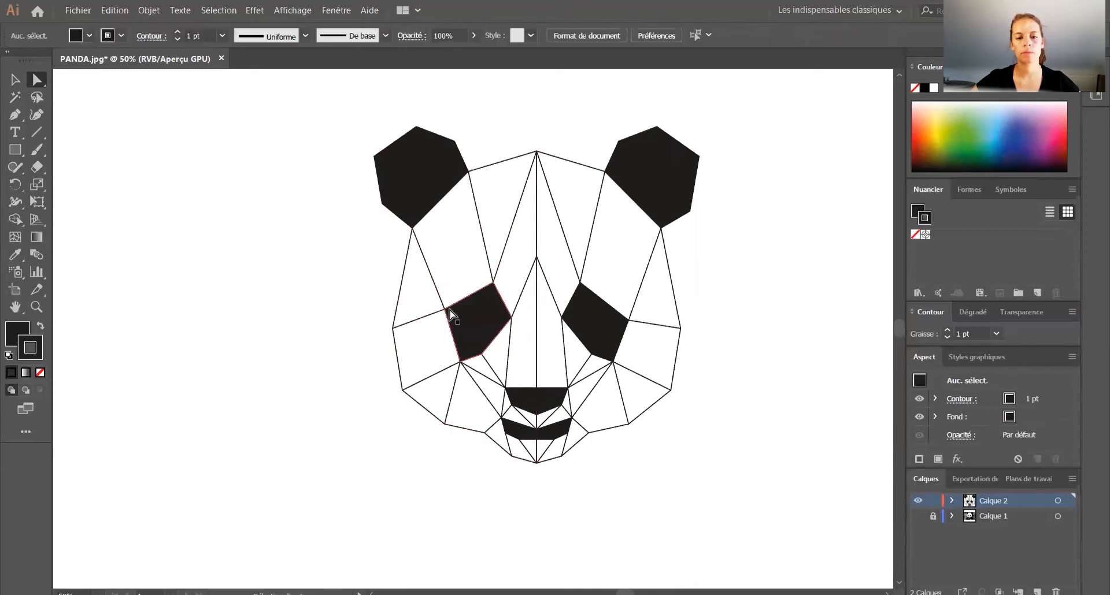
pyautogui.moveTo(444, 310); pyautogui.dragTo(436, 312)
pyautogui.click(265, 384)
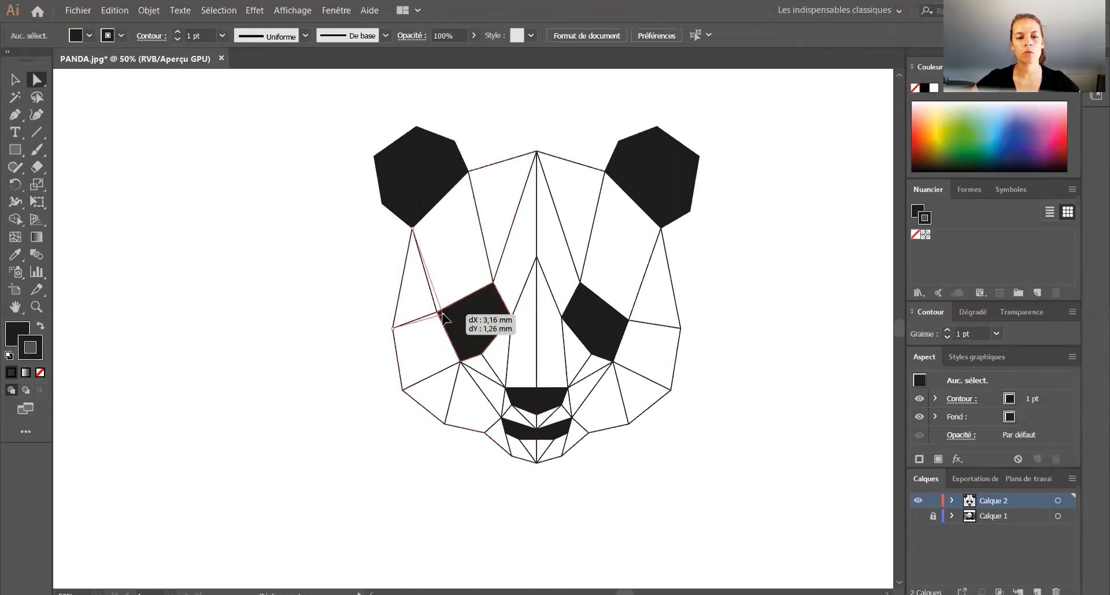
pyautogui.click(436, 313)
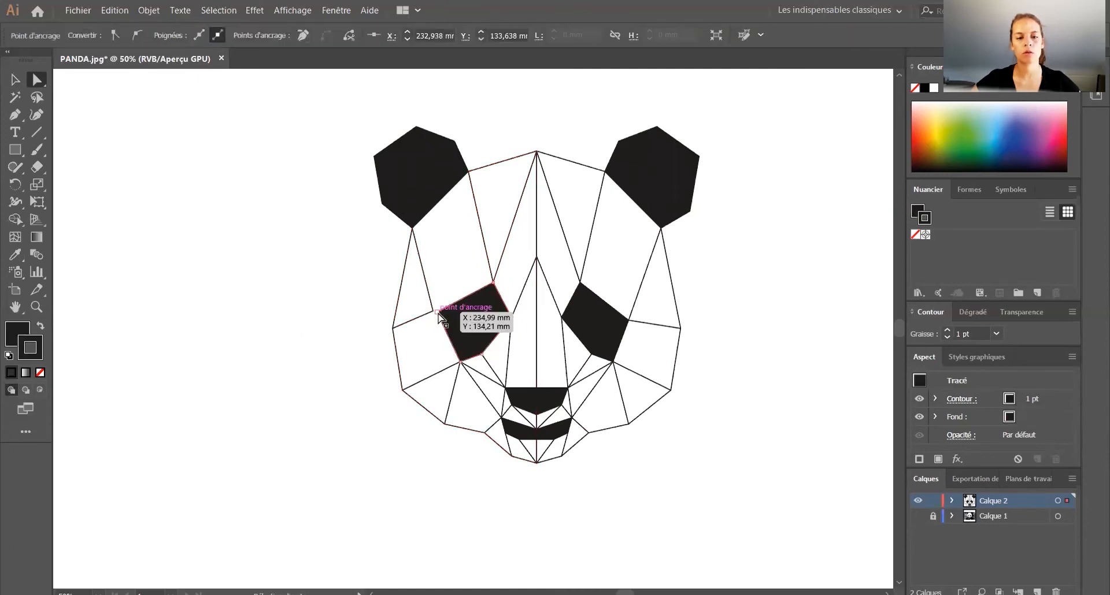
pyautogui.moveTo(431, 311); pyautogui.dragTo(443, 316)
pyautogui.click(367, 317)
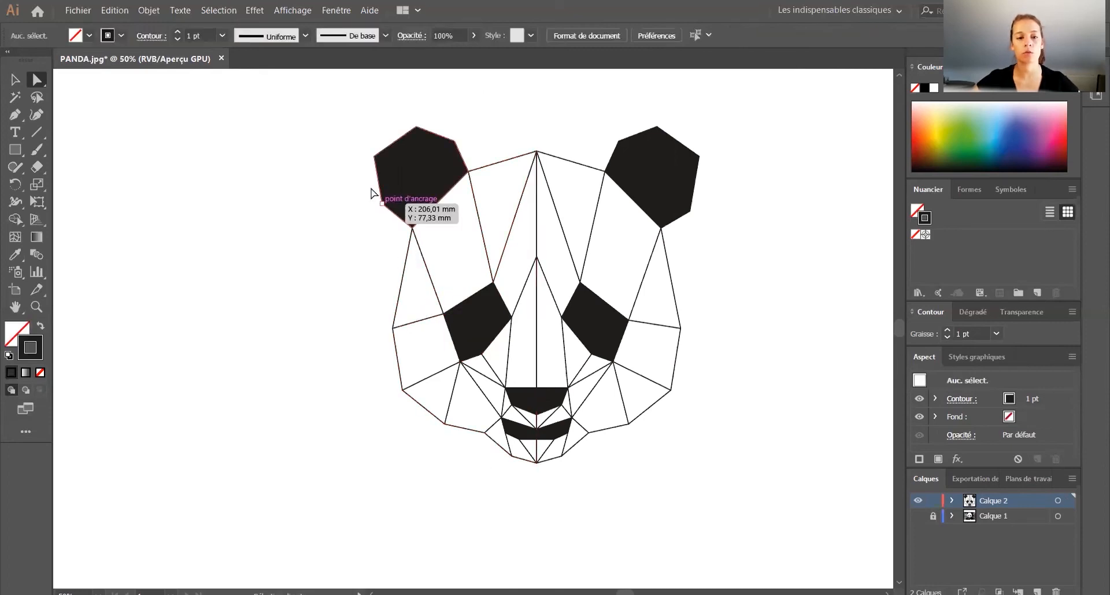
# Step: Shift the left ear's upper outer edge slightly inward and down to make the ear smaller
pyautogui.moveTo(407, 138); pyautogui.dragTo(417, 140)
pyautogui.click(309, 180)
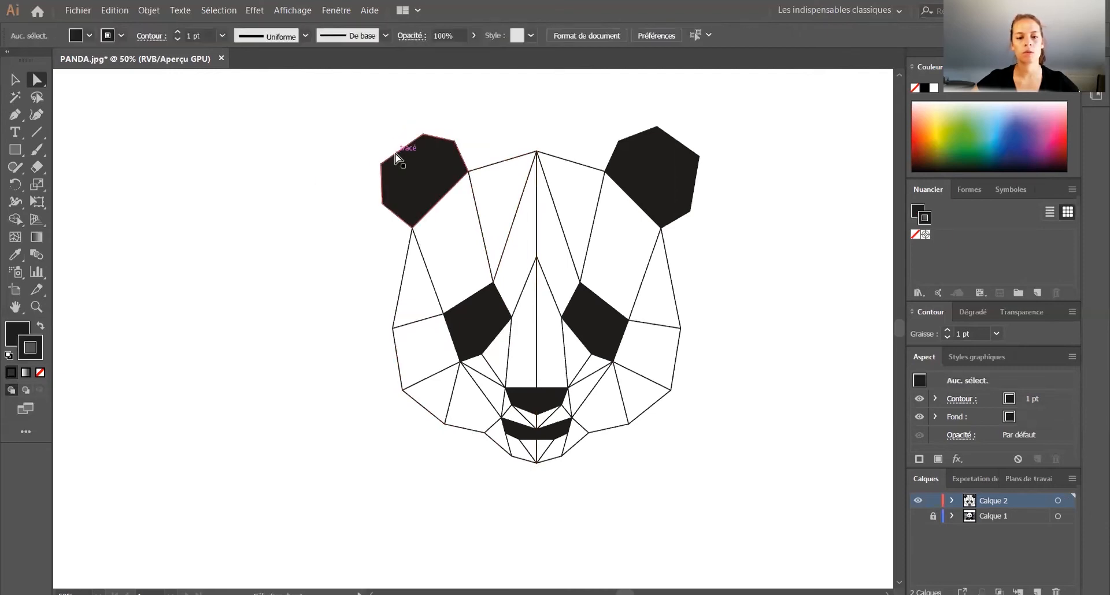
pyautogui.moveTo(422, 137); pyautogui.dragTo(426, 139)
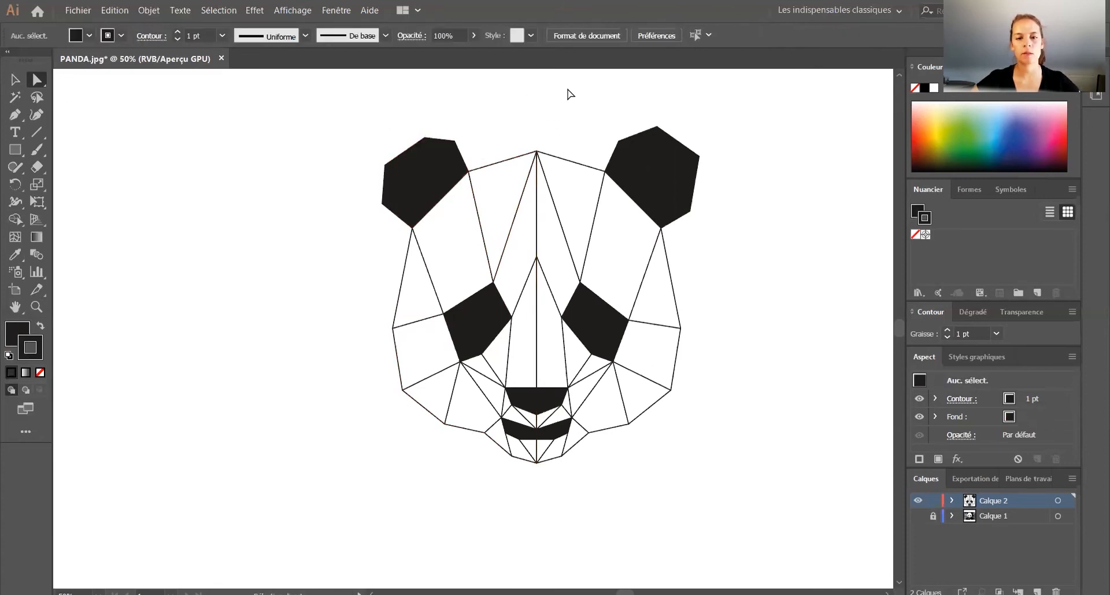
# Step: Delete the mirrored right half of the face
pyautogui.click(15, 81)
pyautogui.moveTo(538, 86); pyautogui.dragTo(817, 488)
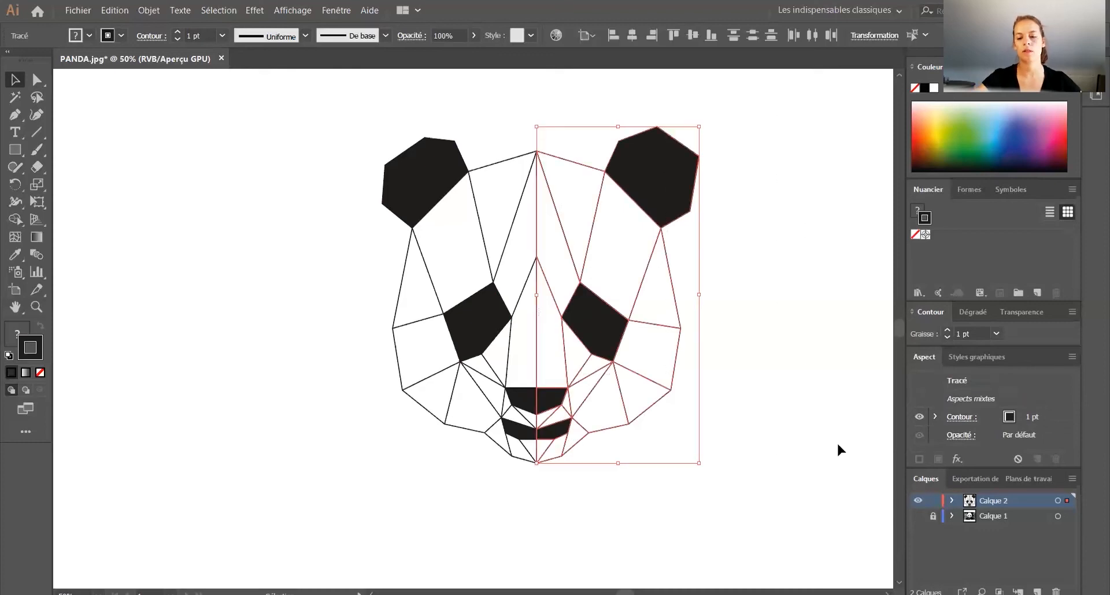
pyautogui.press('Delete')
# Step: Mirror a copy of the reshaped left half across the vertical axis and align it with the original along the centre line
pyautogui.moveTo(612, 537); pyautogui.dragTo(273, 123)
pyautogui.rightClick(444, 229)
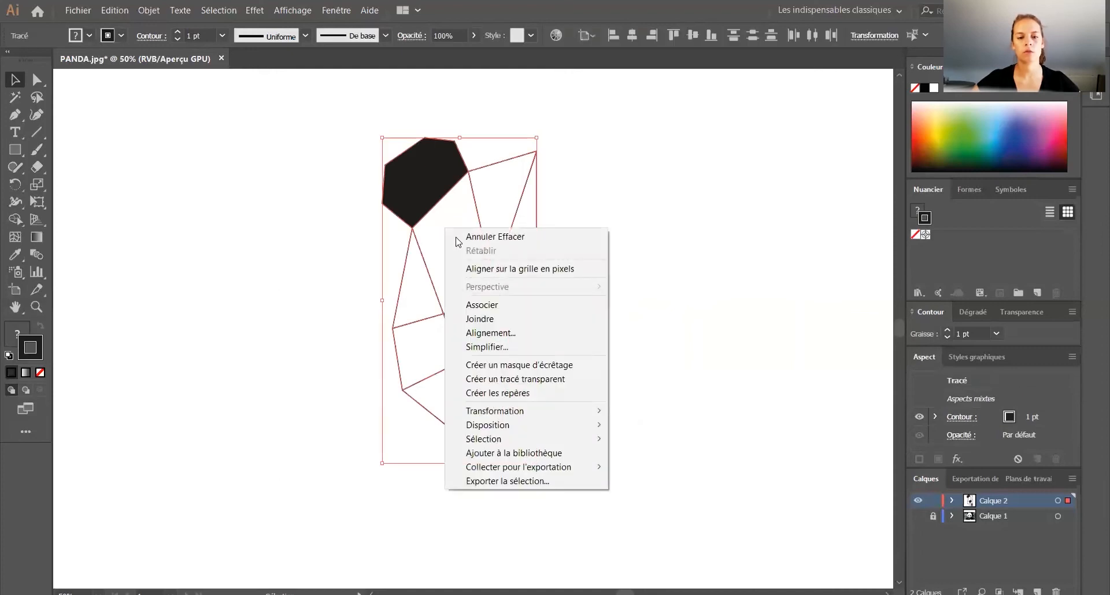
pyautogui.moveTo(551, 424)
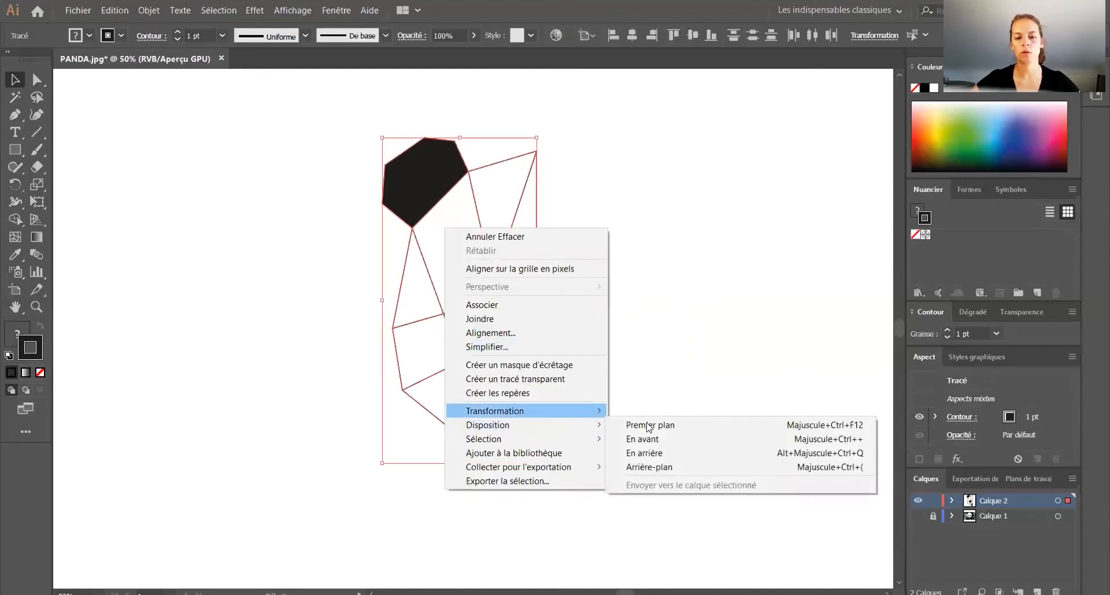
pyautogui.moveTo(578, 411)
pyautogui.click(665, 458)
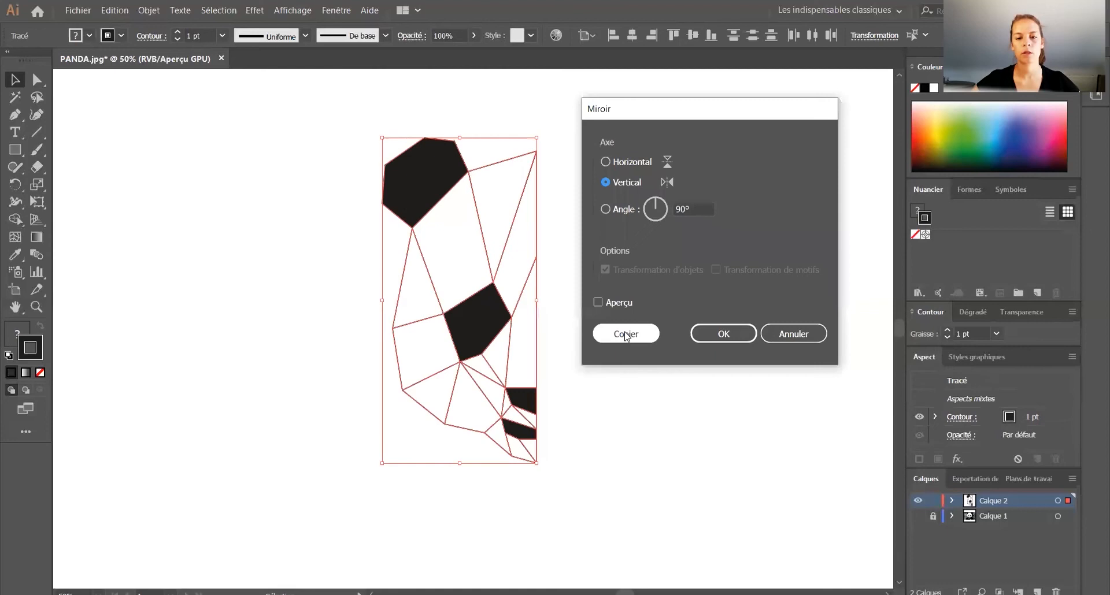
pyautogui.moveTo(490, 170); pyautogui.dragTo(643, 168)
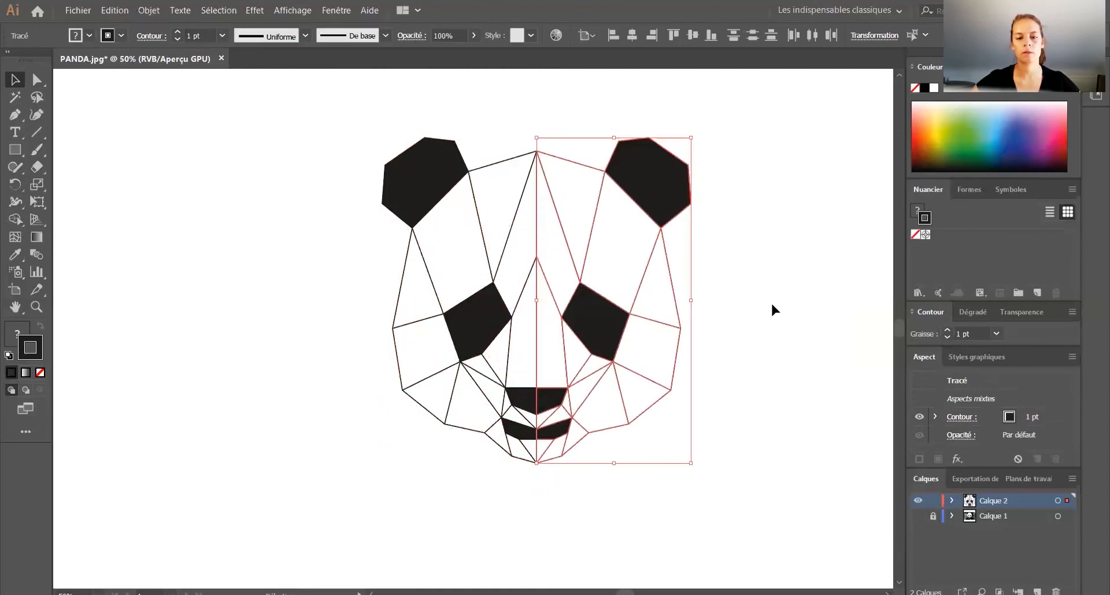
pyautogui.click(830, 536)
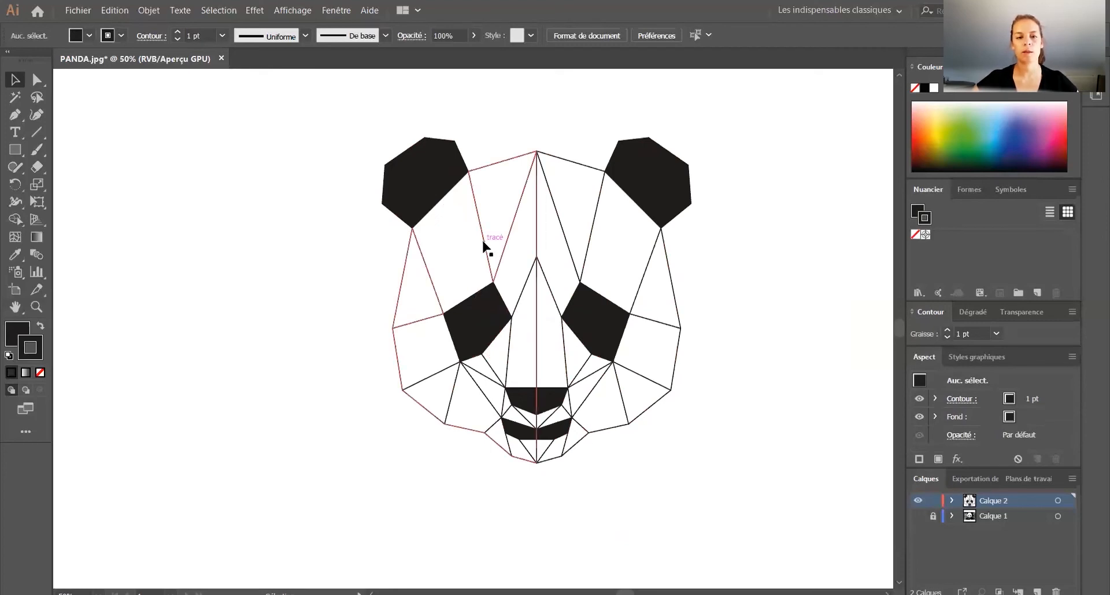
# Step: Inspect the completed face's line joints up close and in outline view, returning to the normal preview
pyautogui.scroll(3, 431, 236)
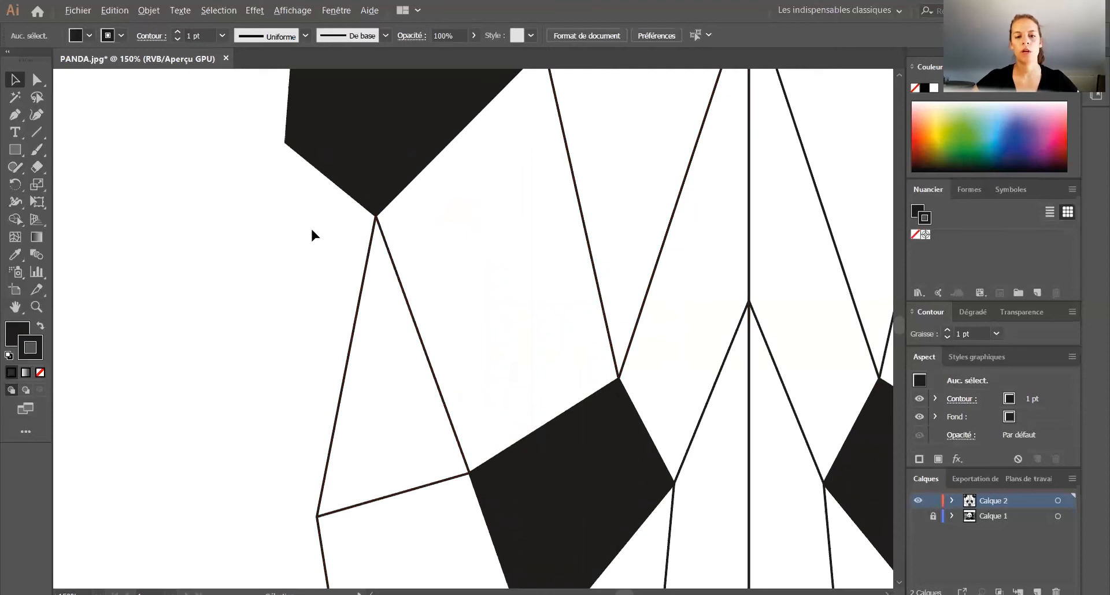
pyautogui.scroll(-2, 310, 227)
pyautogui.hotkey('ctrl', 'y')
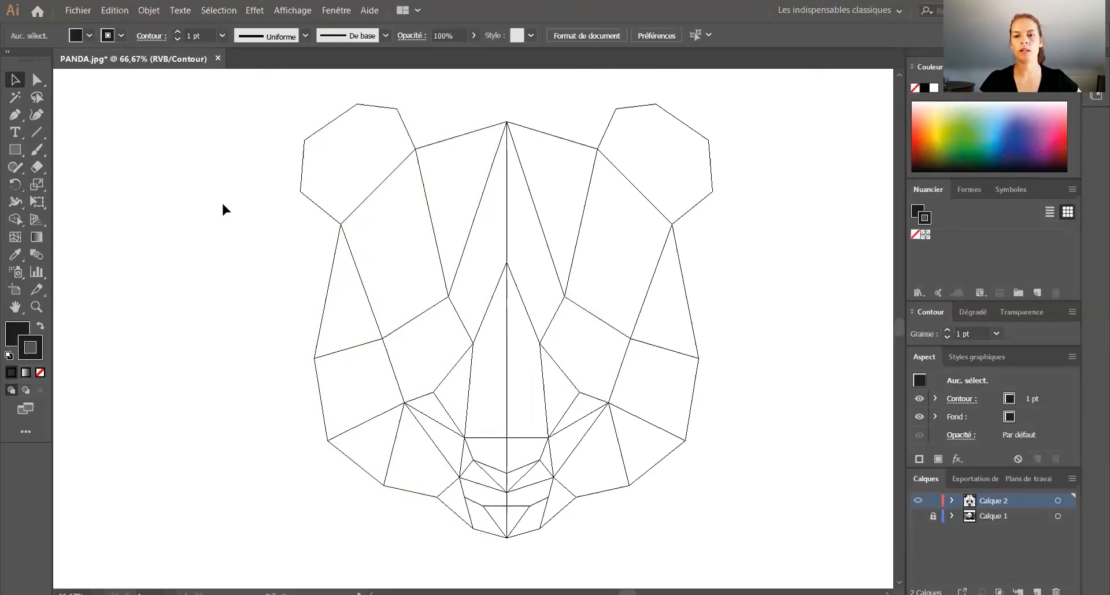
pyautogui.hotkey('ctrl', 'y')
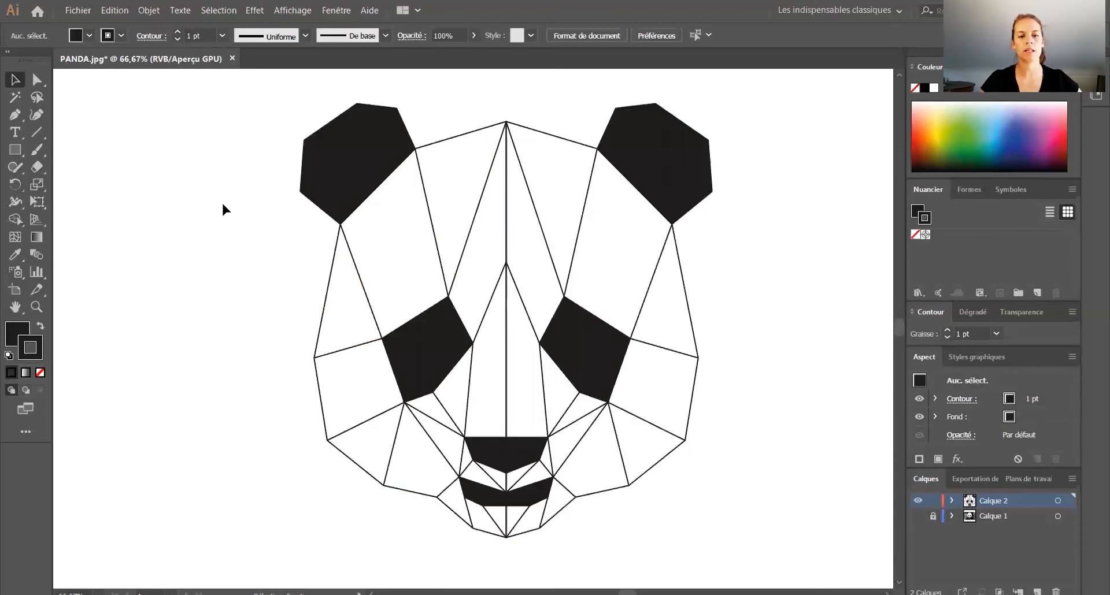
pyautogui.scroll(-3, 291, 144)
pyautogui.scroll(1, 313, 170)
pyautogui.scroll(3, 314, 169)
pyautogui.scroll(-2, 502, 238)
# Step: Enlarge the complete panda face to nearly the artboard's full height and place it near the artboard's left edge
pyautogui.moveTo(592, 370); pyautogui.dragTo(345, 158)
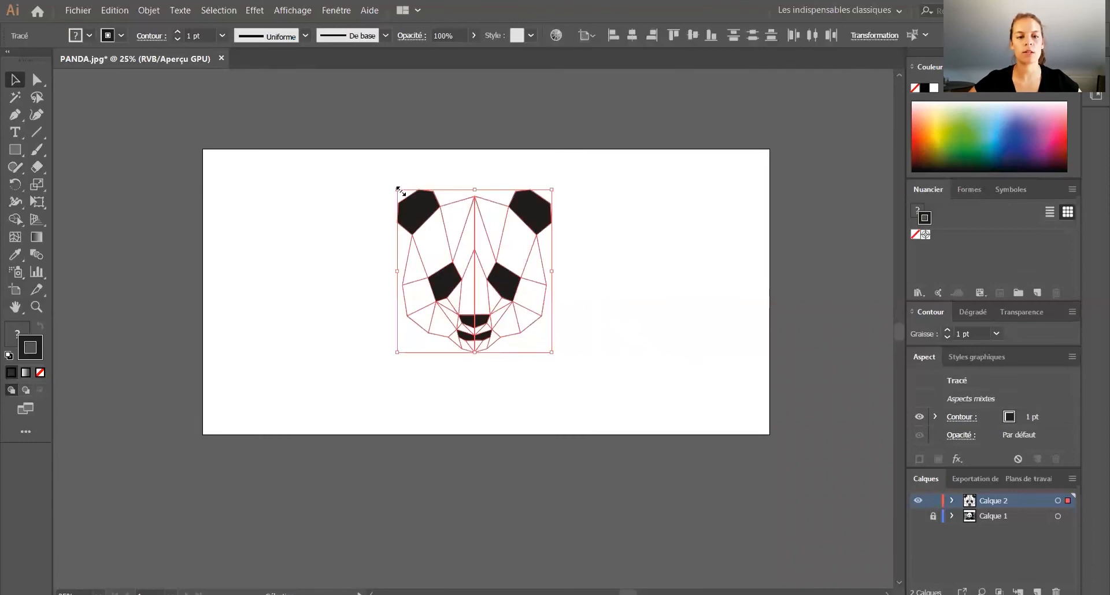
pyautogui.moveTo(392, 185); pyautogui.dragTo(310, 98)
pyautogui.moveTo(532, 147); pyautogui.dragTo(436, 199)
pyautogui.moveTo(458, 408); pyautogui.dragTo(481, 431)
pyautogui.click(535, 376)
pyautogui.hscroll(-3, 536, 377)
pyautogui.scroll(1, 537, 377)
# Step: Set the stroke weight of all panda face shapes to 8 pt
pyautogui.moveTo(760, 541); pyautogui.dragTo(274, 86)
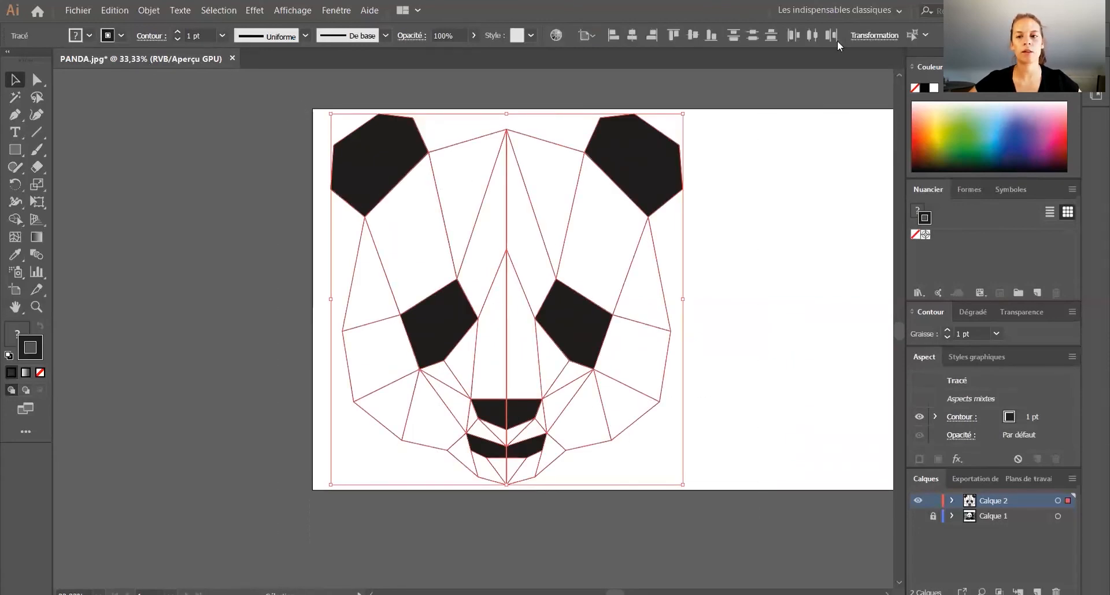
pyautogui.click(222, 35)
pyautogui.click(239, 211)
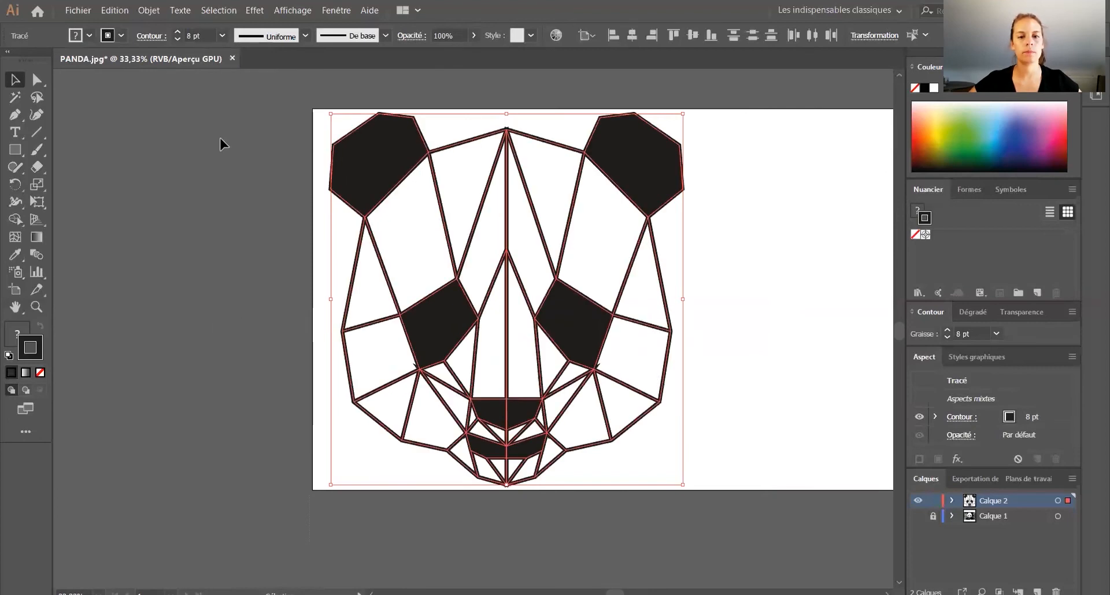
pyautogui.click(251, 183)
# Step: Increase the stroke weight of the whole panda face to 20 pt
pyautogui.moveTo(768, 504); pyautogui.dragTo(343, 138)
pyautogui.click(222, 36)
pyautogui.click(239, 262)
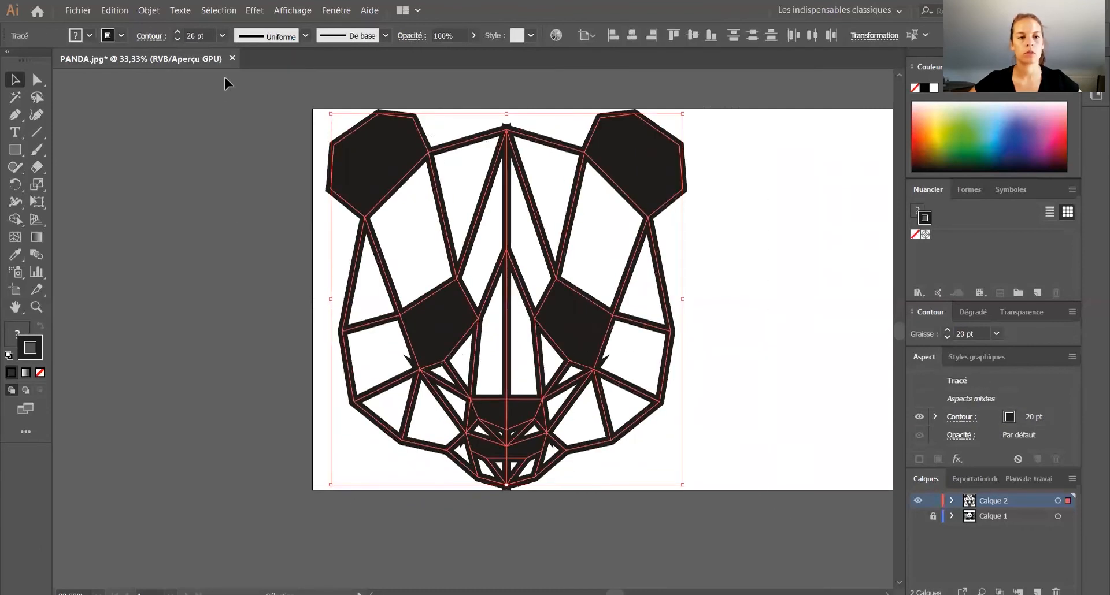
# Step: Show the full stroke options, give the left inner cheek path round corner joins and its mirrored right counterpart bevel joins
pyautogui.click(242, 274)
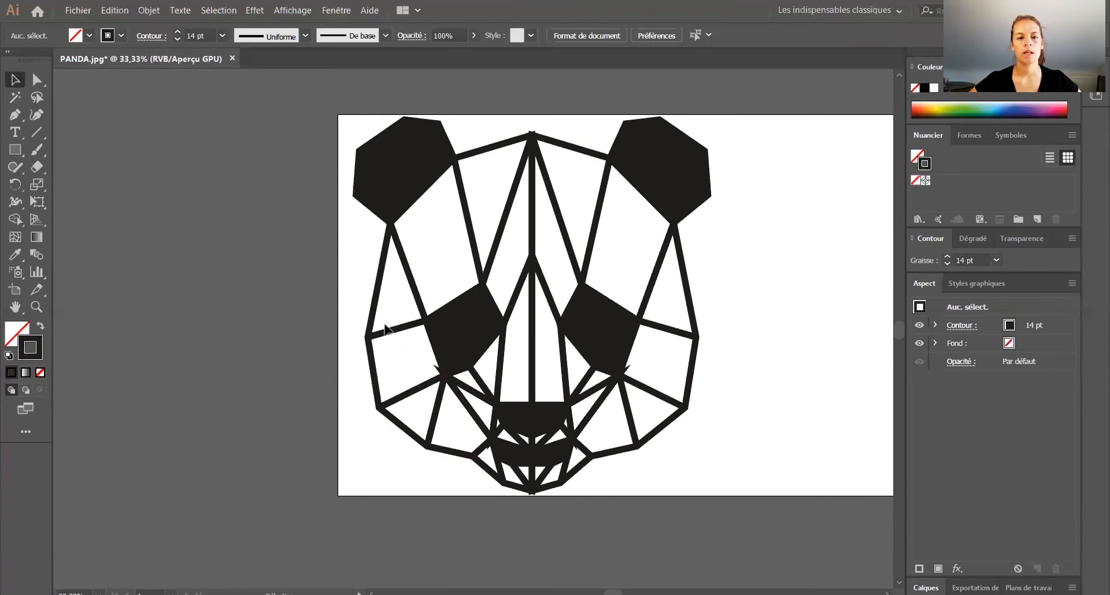
pyautogui.scroll(4, 441, 370)
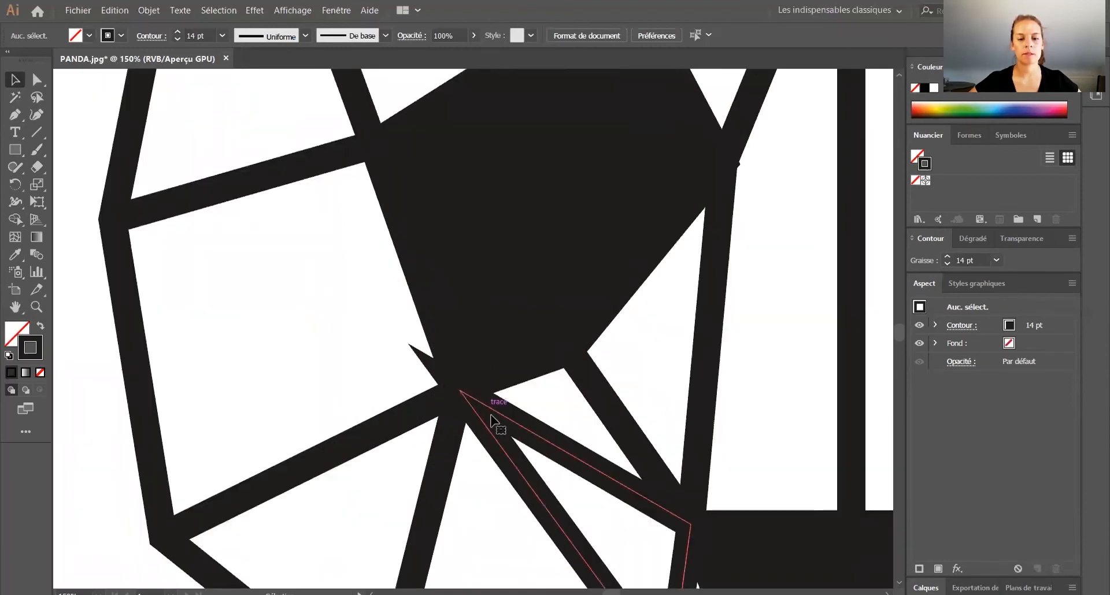
pyautogui.click(552, 446)
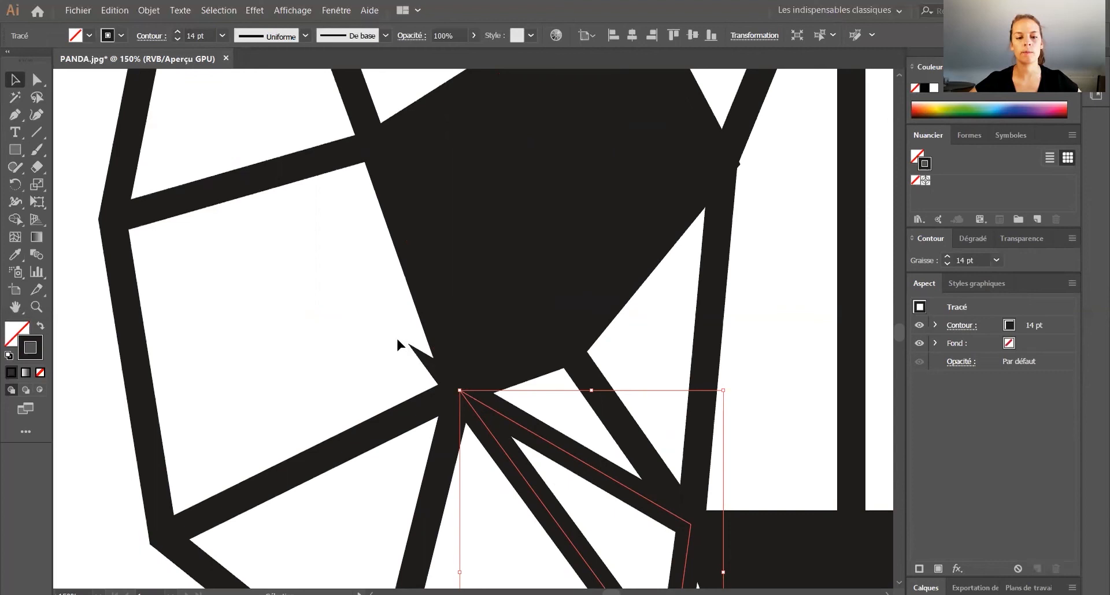
pyautogui.scroll(-2, 419, 358)
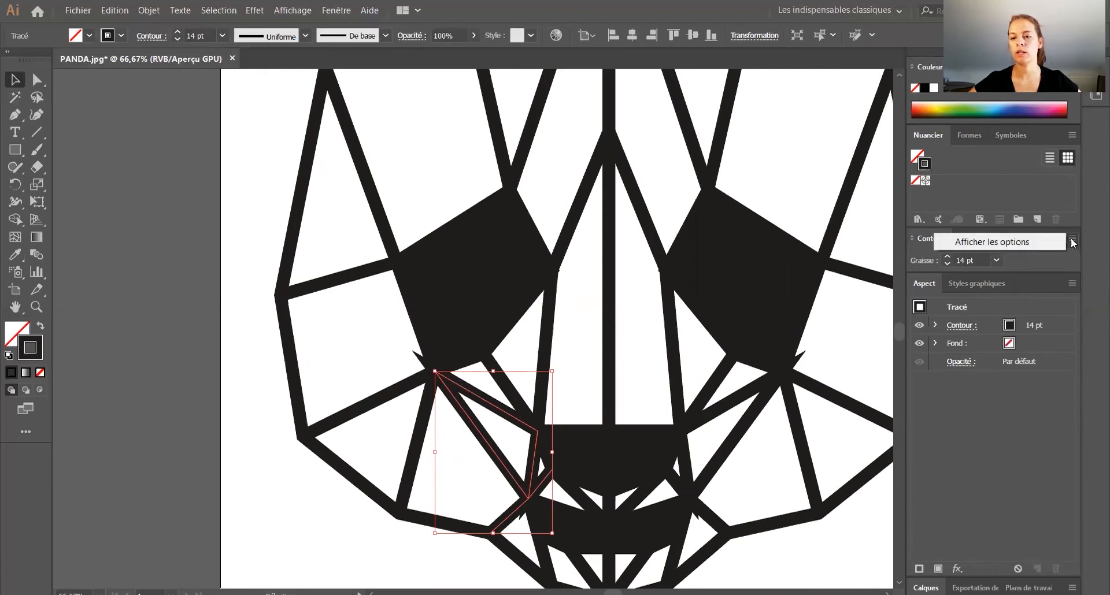
pyautogui.click(963, 243)
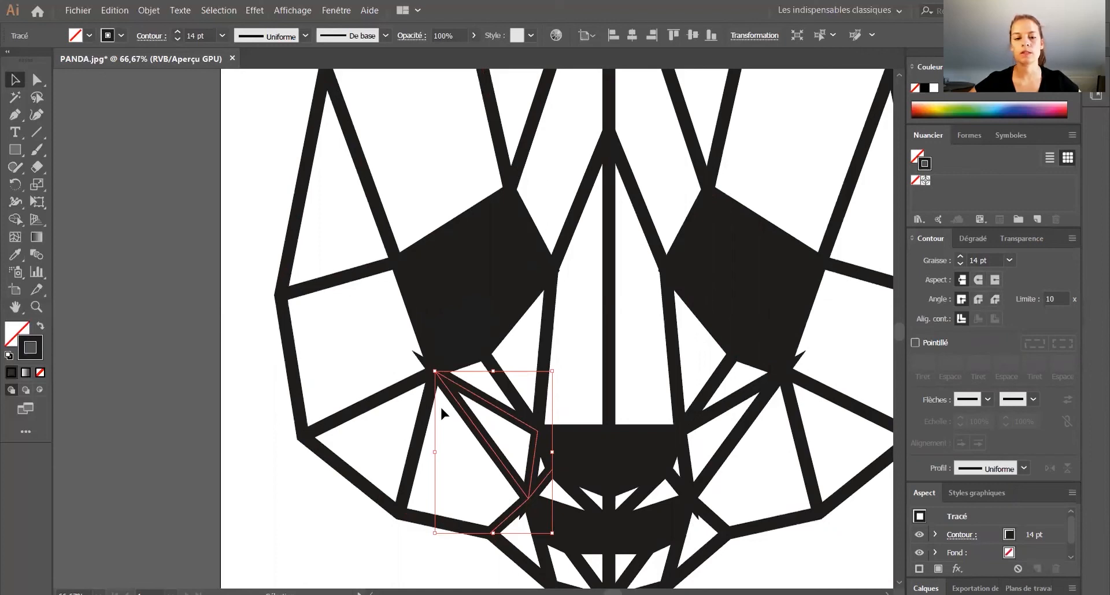
pyautogui.click(980, 300)
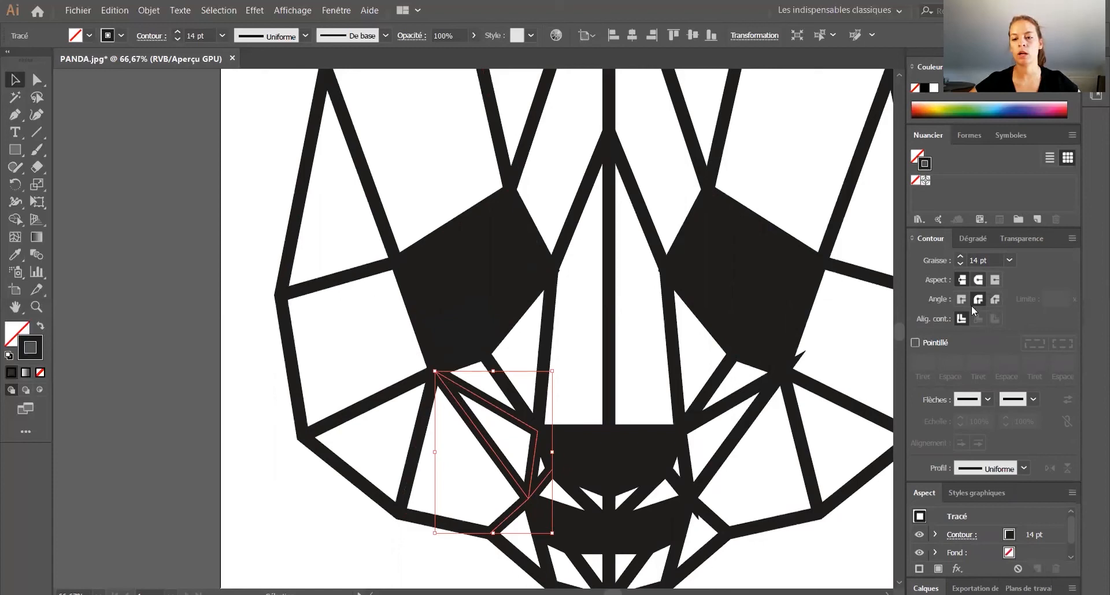
pyautogui.click(267, 517)
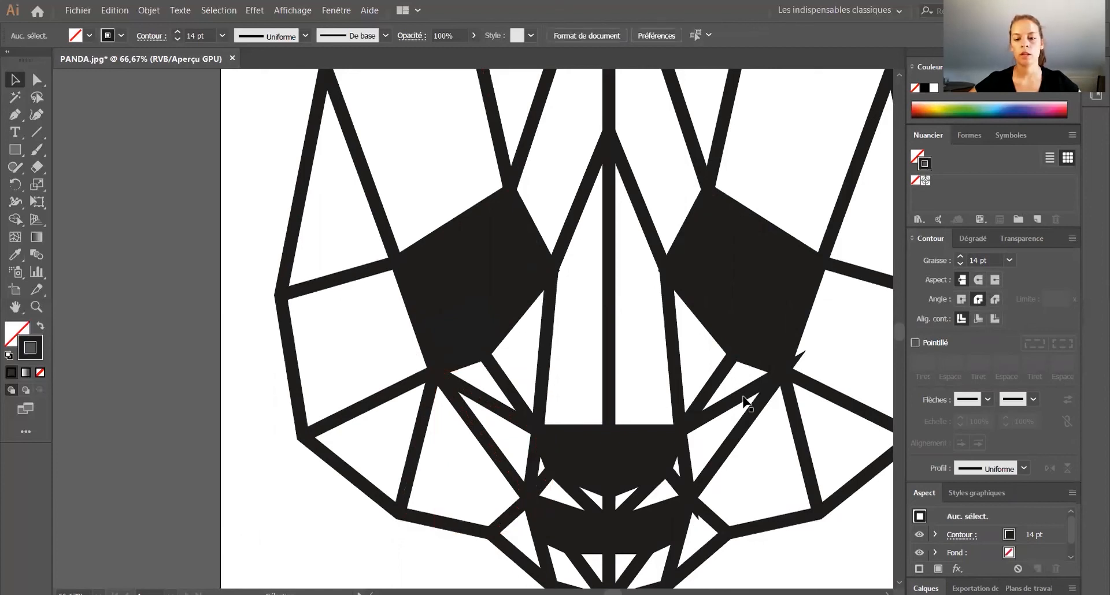
pyautogui.click(779, 376)
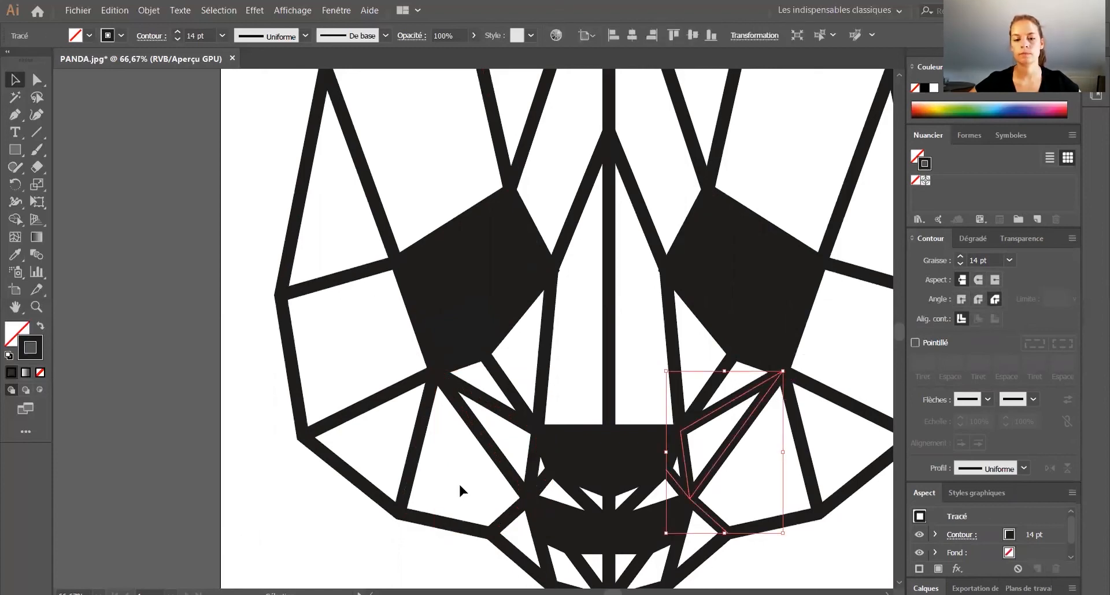
# Step: Set bevel corner joins on the right face outline to remove its protruding tip at the chin
pyautogui.scroll(-3, 459, 483)
pyautogui.click(629, 449)
pyautogui.click(960, 281)
pyautogui.click(622, 481)
pyautogui.click(613, 484)
pyautogui.click(611, 483)
pyautogui.scroll(2, 612, 482)
pyautogui.click(624, 388)
pyautogui.click(604, 384)
pyautogui.click(995, 299)
pyautogui.click(632, 379)
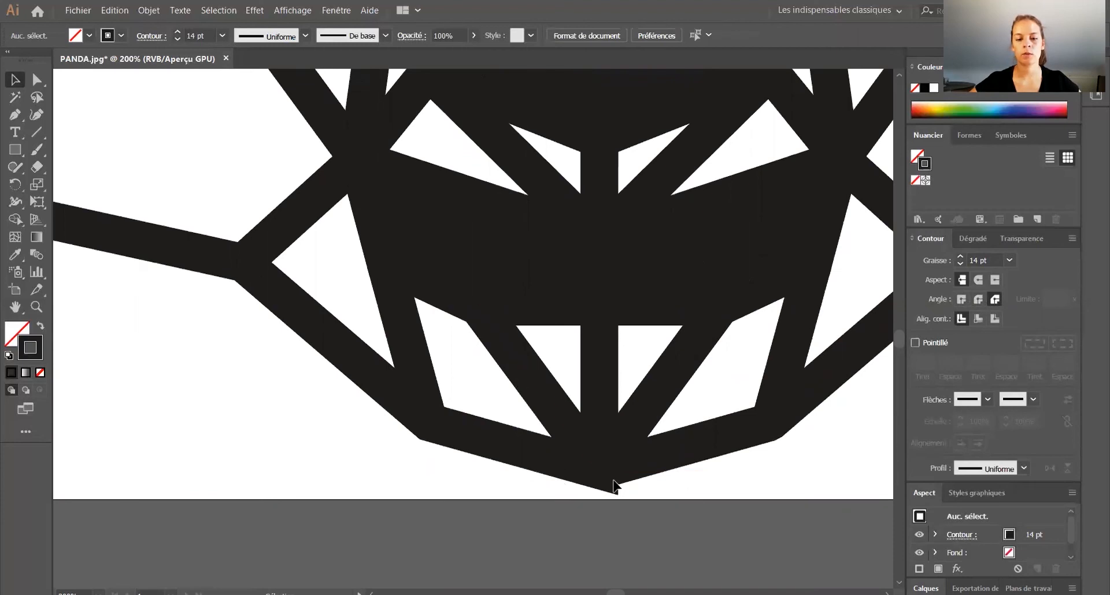
# Step: Set round caps and round corner joins on the left face outline that ends at the chin
pyautogui.click(549, 458)
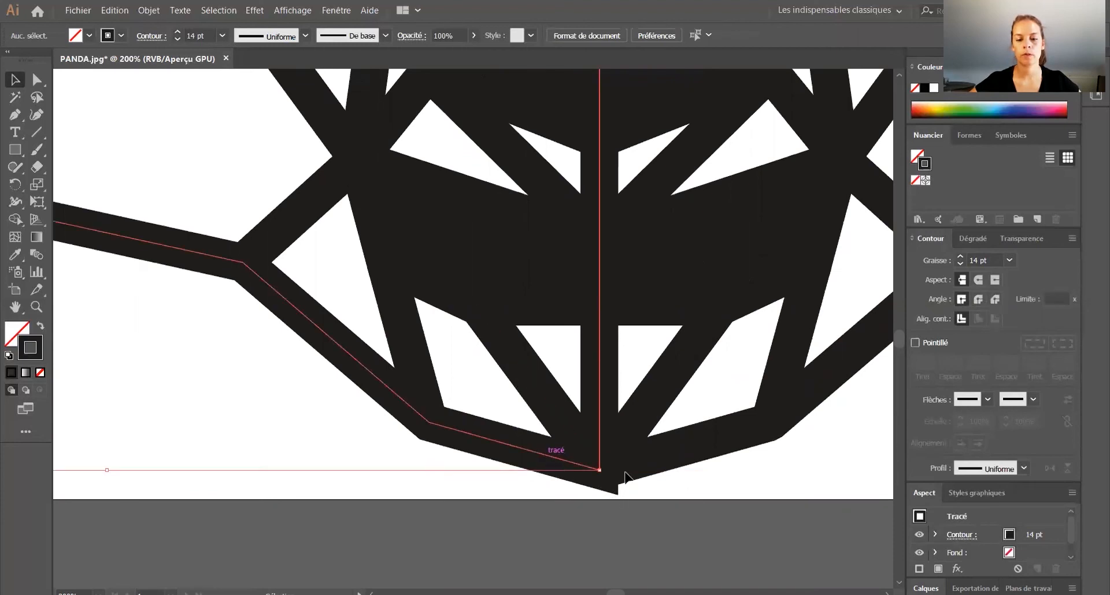
pyautogui.click(989, 299)
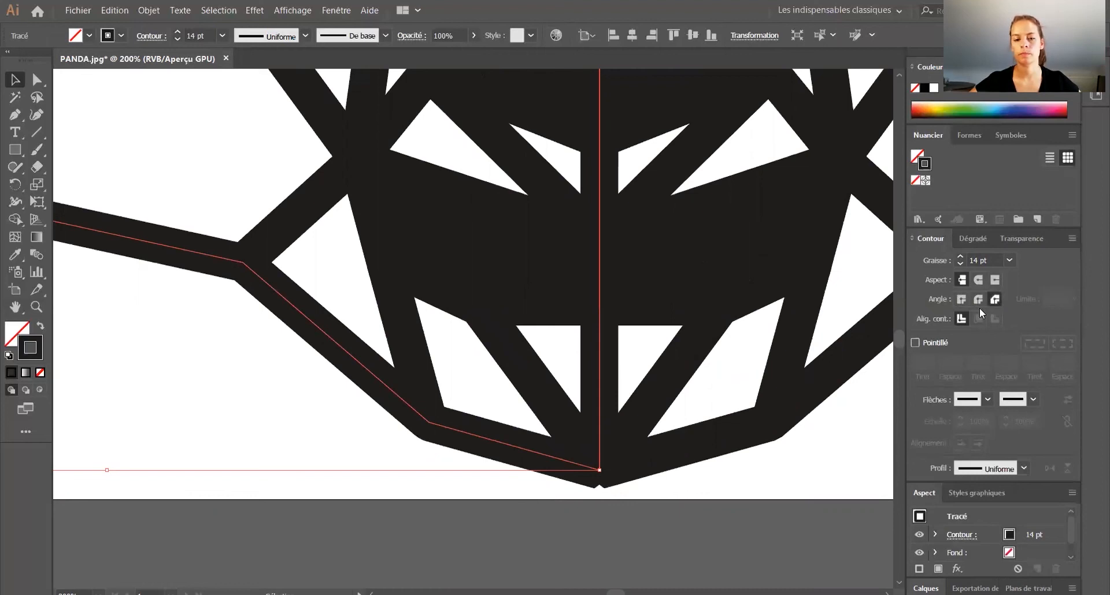
pyautogui.click(977, 280)
pyautogui.click(978, 300)
pyautogui.click(809, 430)
pyautogui.scroll(-5, 502, 355)
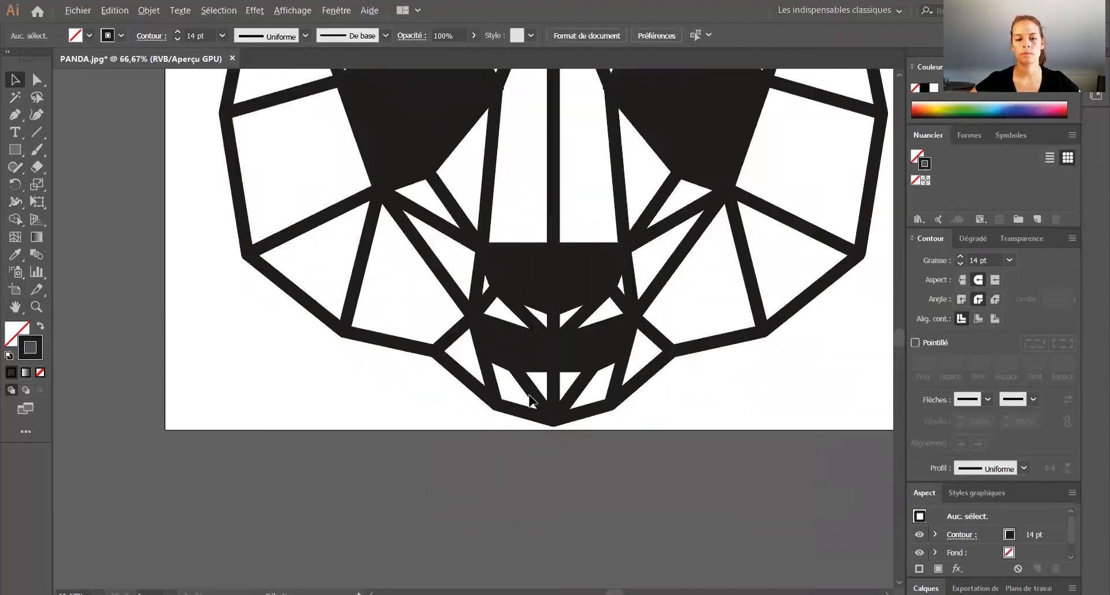
pyautogui.scroll(-1, 156, 329)
pyautogui.scroll(-3, 198, 352)
pyautogui.scroll(1, 198, 347)
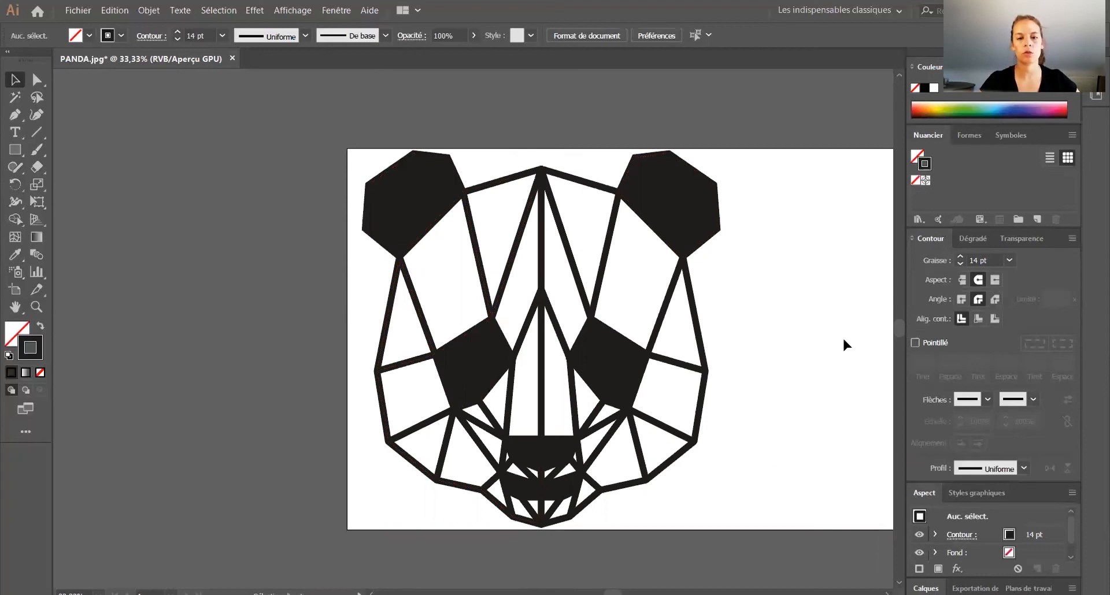
# Step: Convert all the panda face's strokes to filled outlines, checking the artwork in outline view before and after the conversion
pyautogui.hotkey('ctrl', 'y')
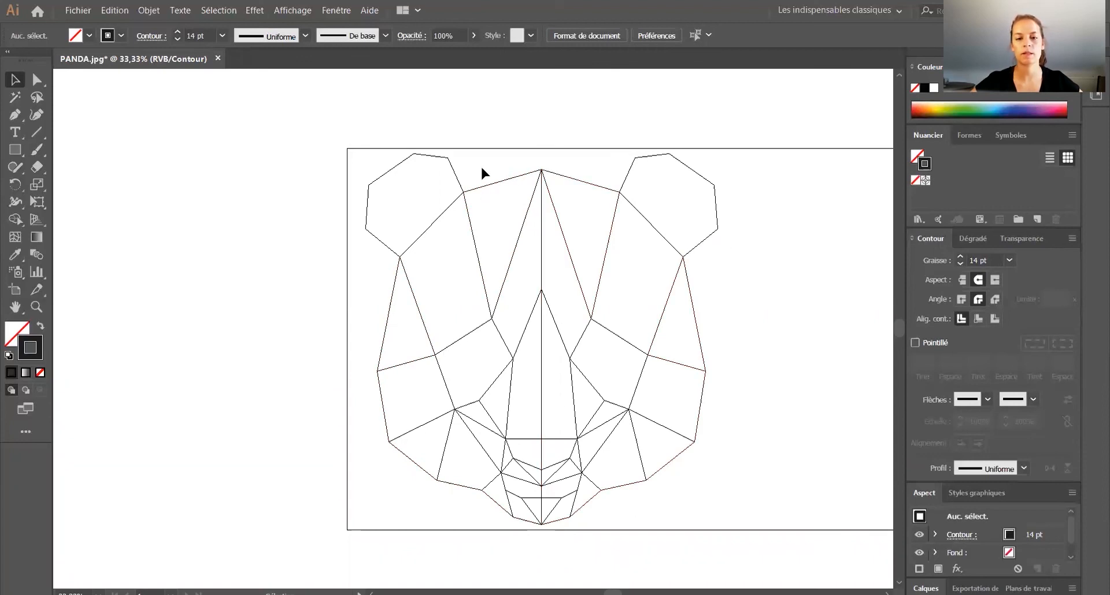
pyautogui.hotkey('ctrl', 'y')
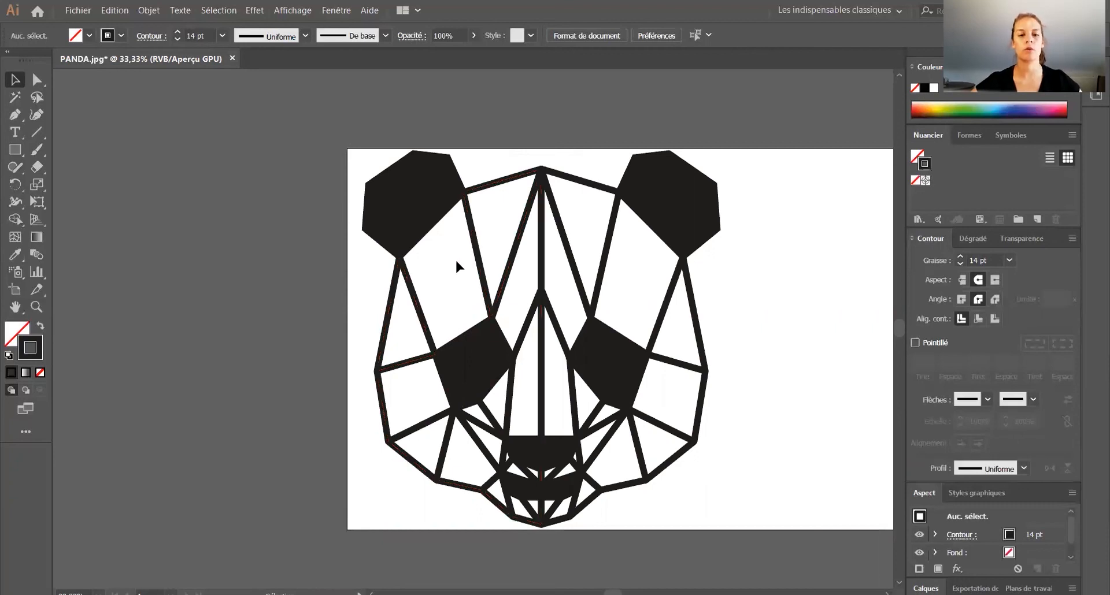
pyautogui.moveTo(827, 550); pyautogui.dragTo(296, 131)
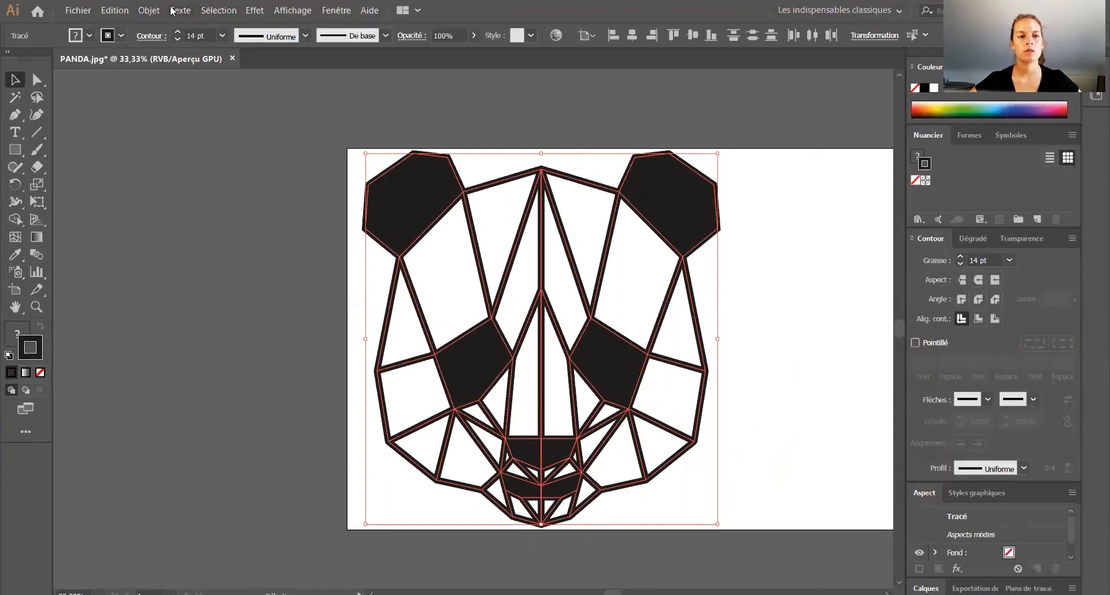
pyautogui.click(152, 10)
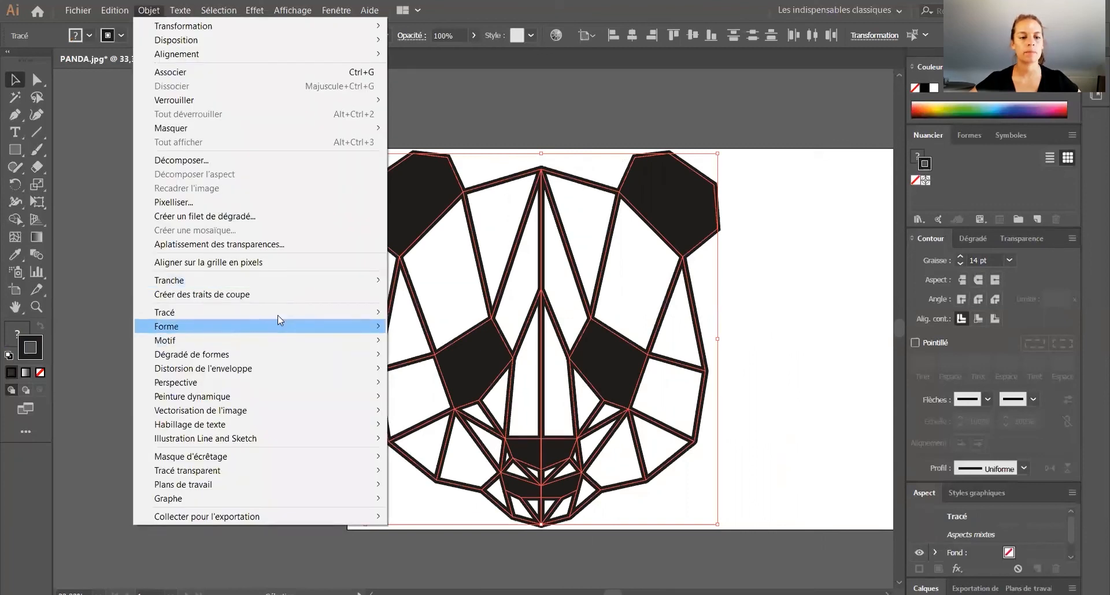
pyautogui.moveTo(279, 314)
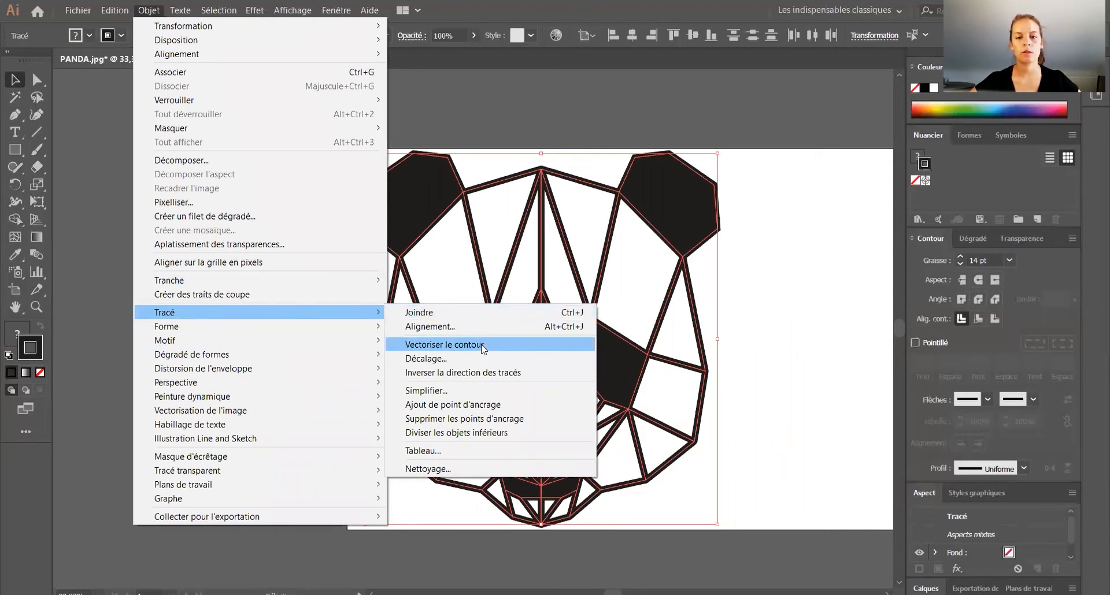
pyautogui.click(483, 346)
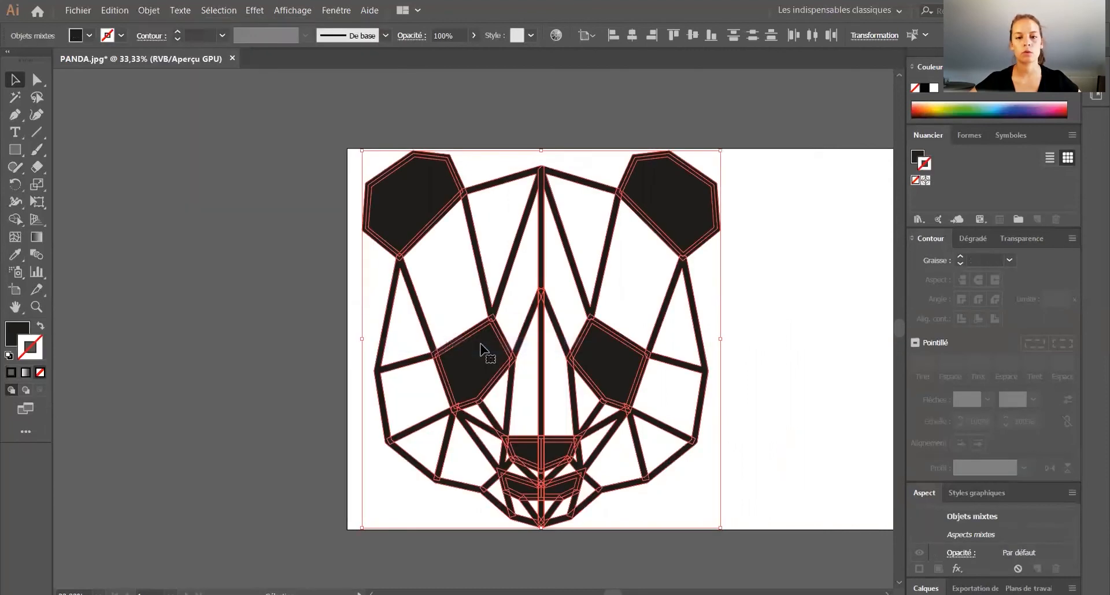
pyautogui.click(860, 339)
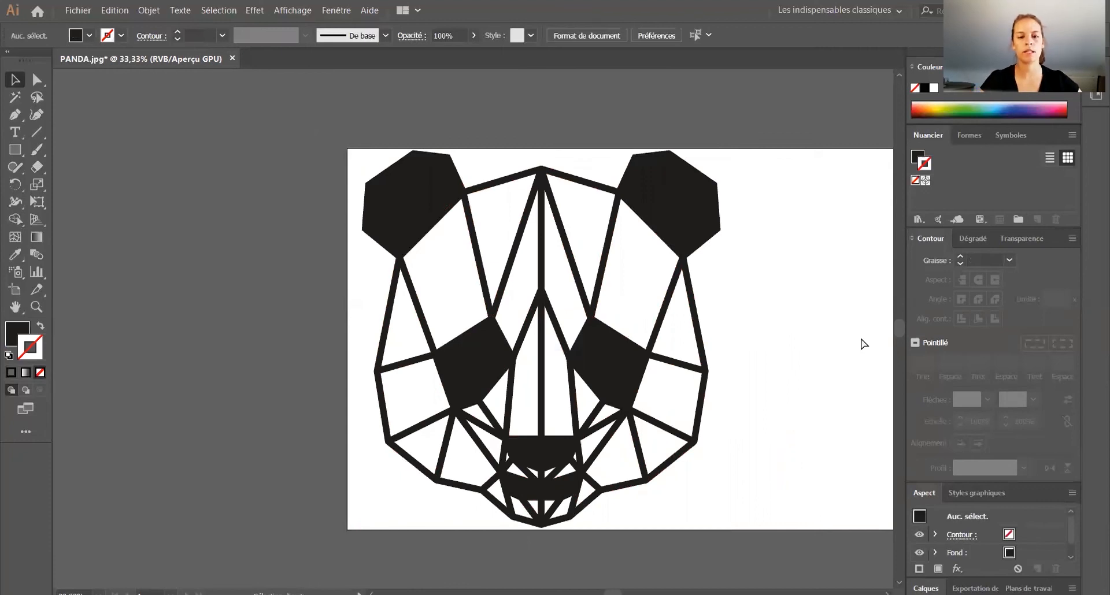
pyautogui.hotkey('ctrl', 'y')
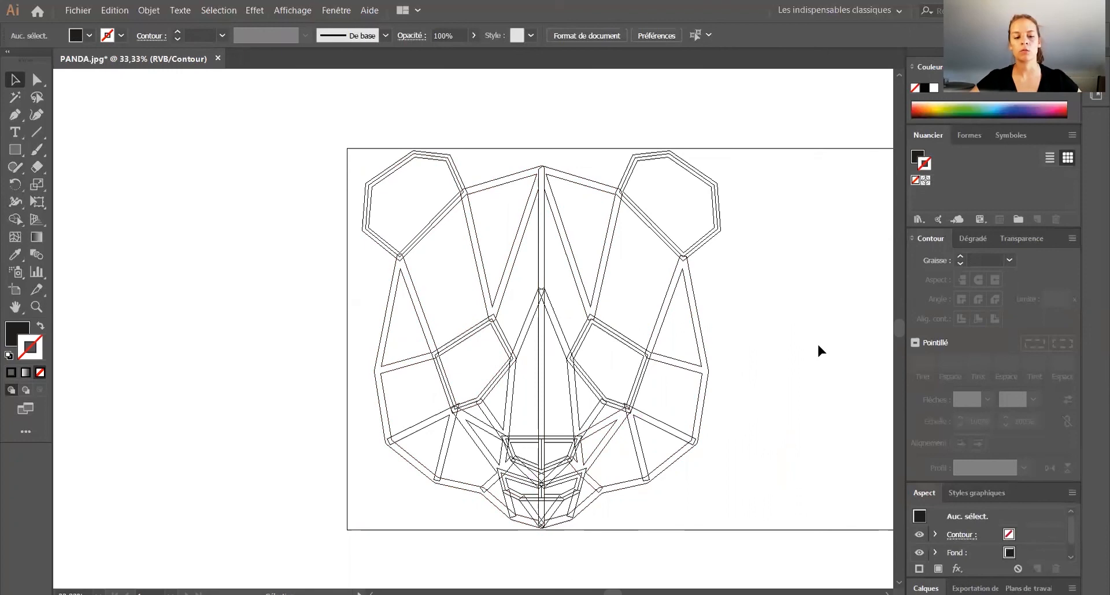
pyautogui.hotkey('ctrl', 'y')
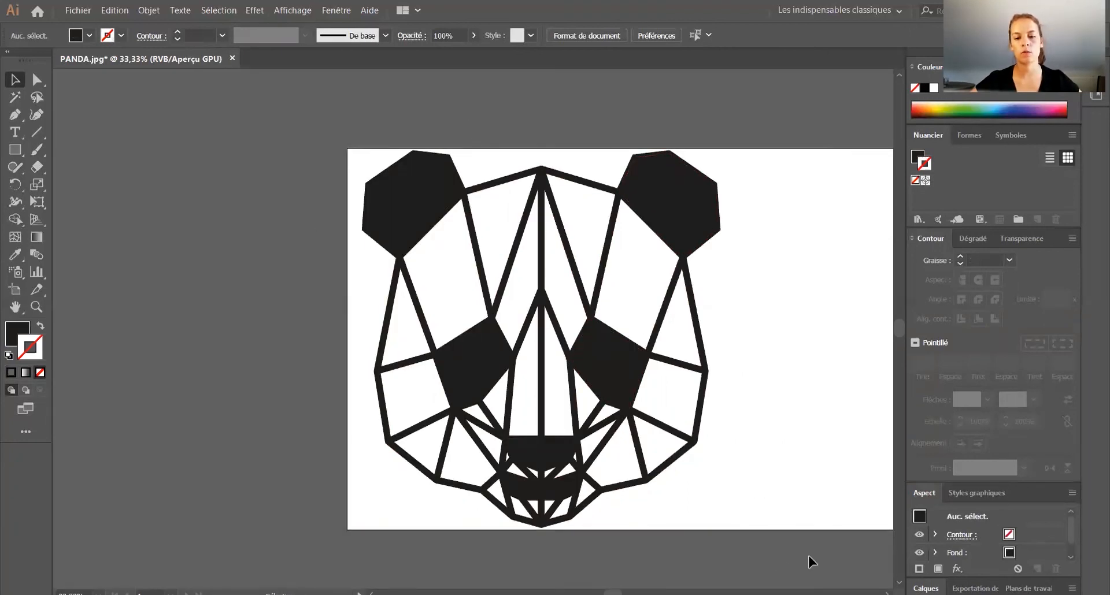
# Step: Select the whole panda face, display the Pathfinder panel and dock it among the existing panels
pyautogui.hotkey('ctrl', 'a')
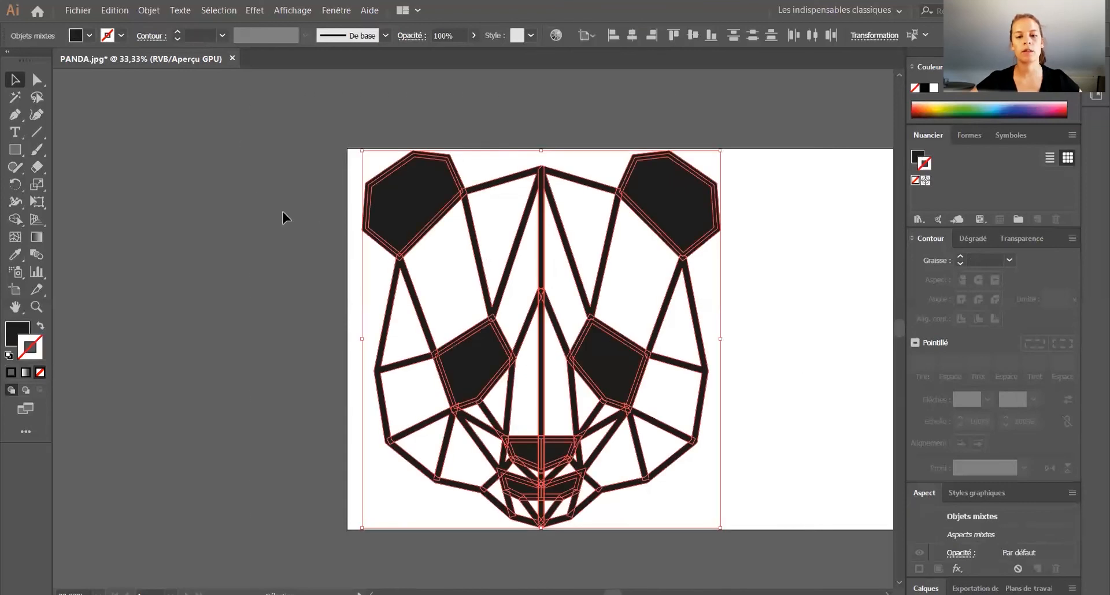
pyautogui.hscroll(2, 282, 218)
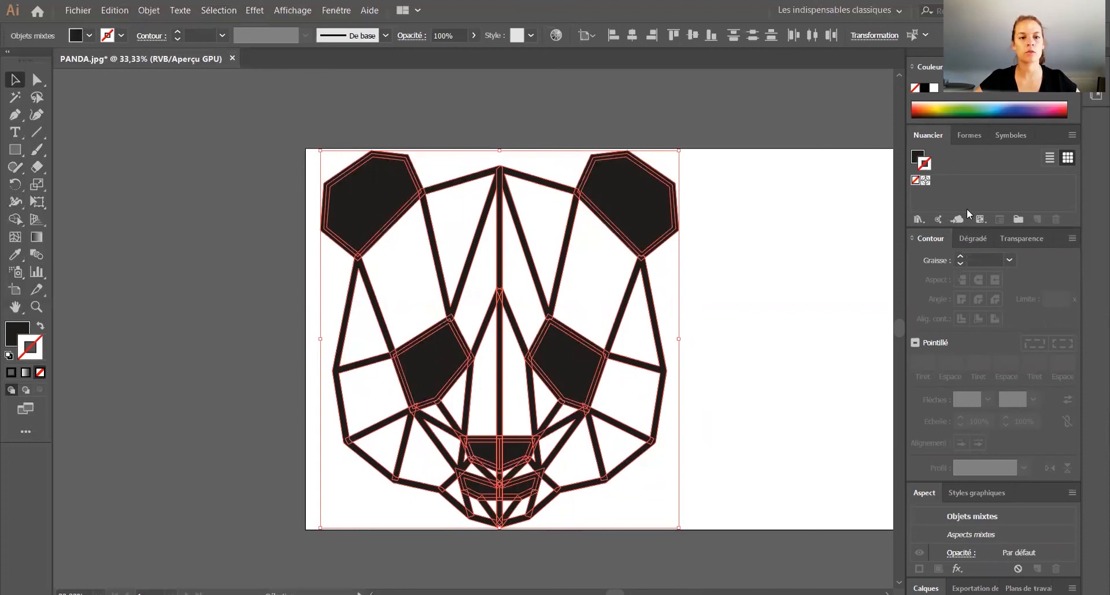
pyautogui.click(336, 10)
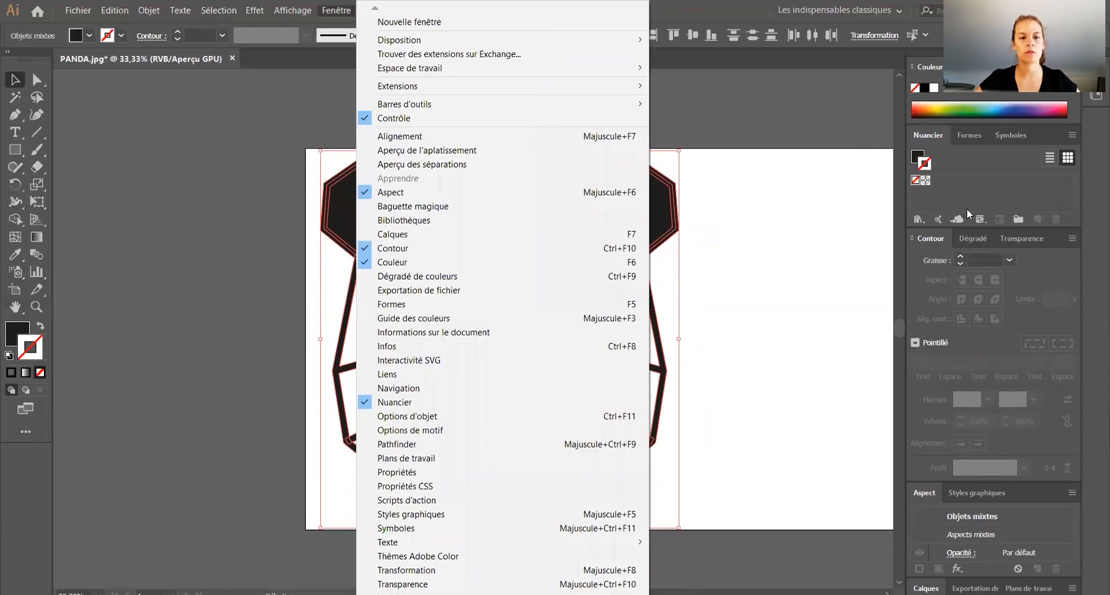
pyautogui.click(403, 445)
pyautogui.moveTo(568, 82); pyautogui.dragTo(951, 256)
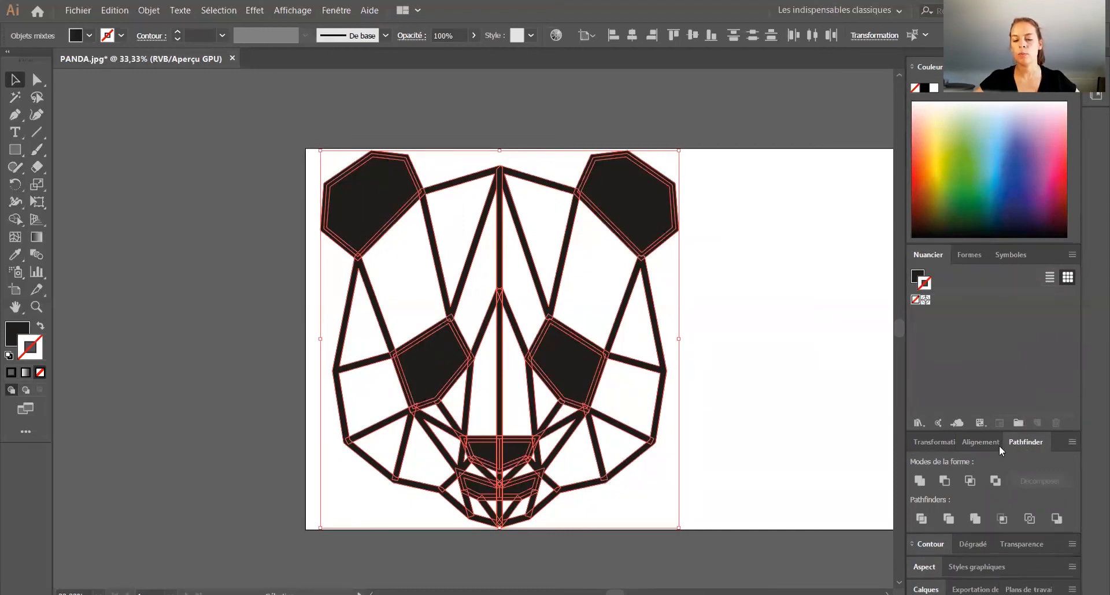
# Step: Unite all the selected panda shapes into one compound shape and check the result in outline view
pyautogui.click(919, 480)
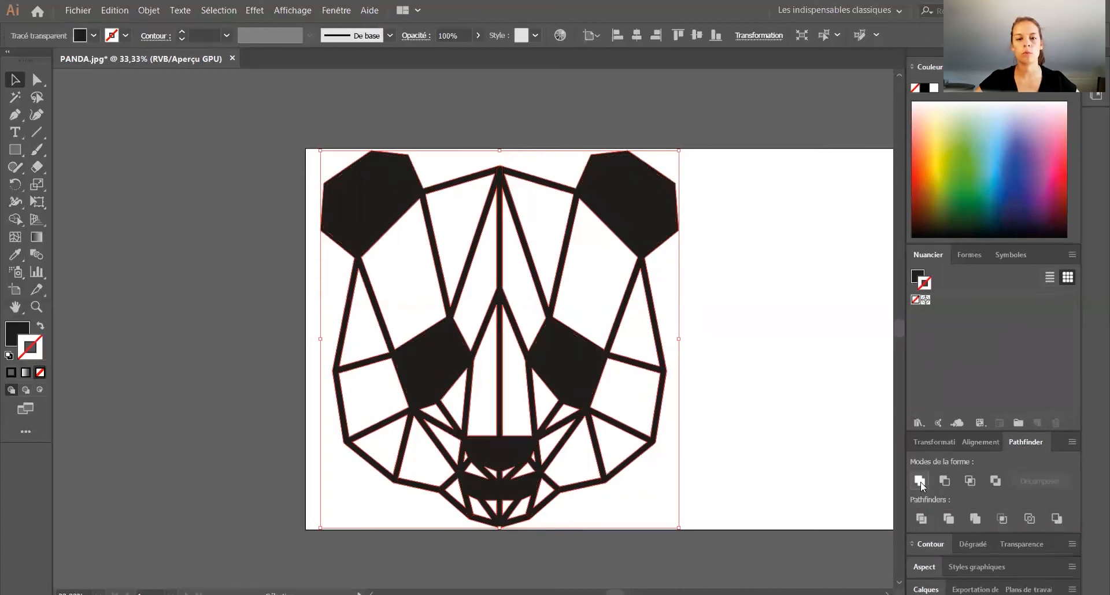
pyautogui.click(723, 376)
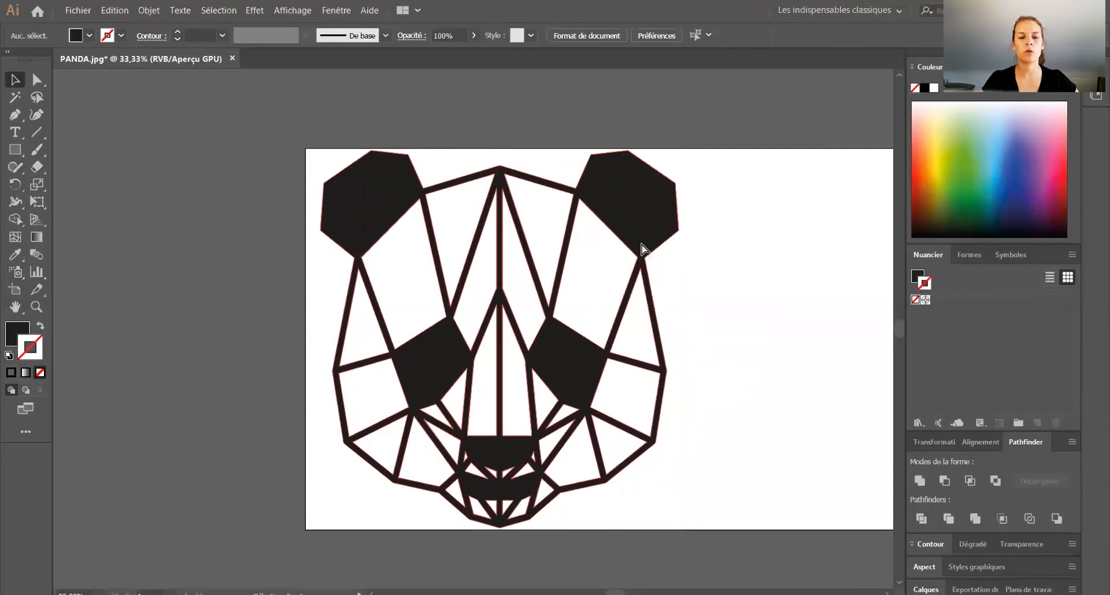
pyautogui.hotkey('ctrl', 'y')
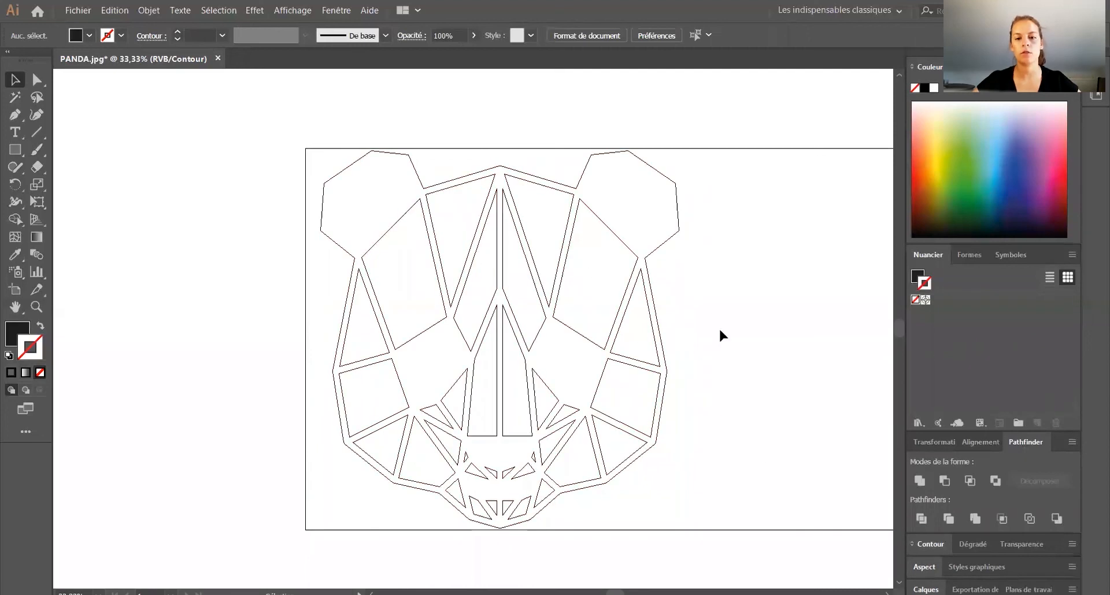
pyautogui.hotkey('ctrl', 'y')
pyautogui.hotkey('ctrl', '-')
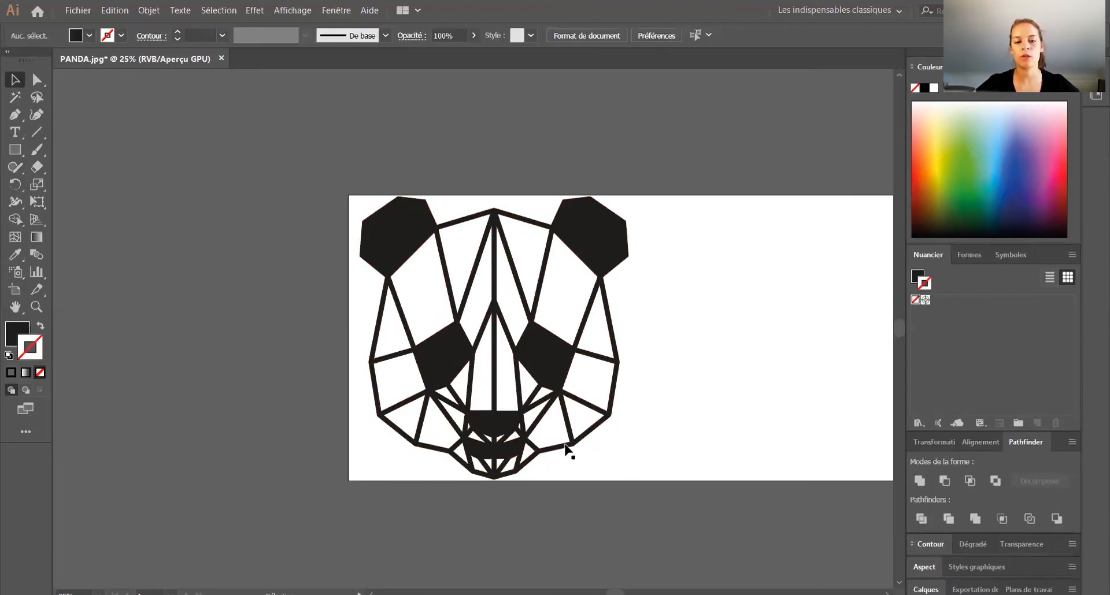
# Step: Change the united panda face's fill colour to blue
pyautogui.click(592, 215)
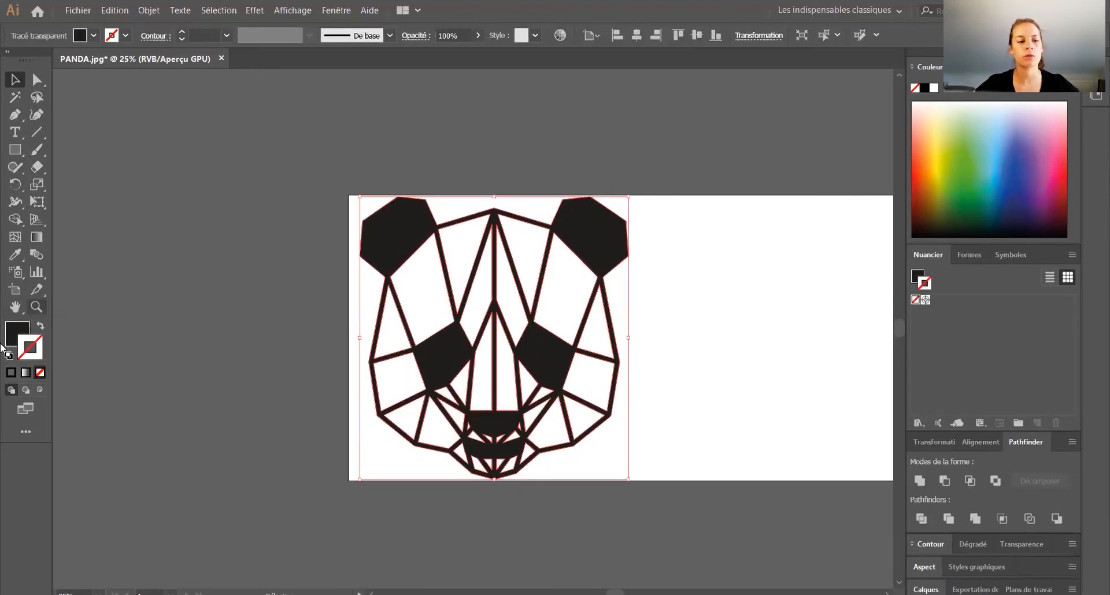
pyautogui.doubleClick(20, 333)
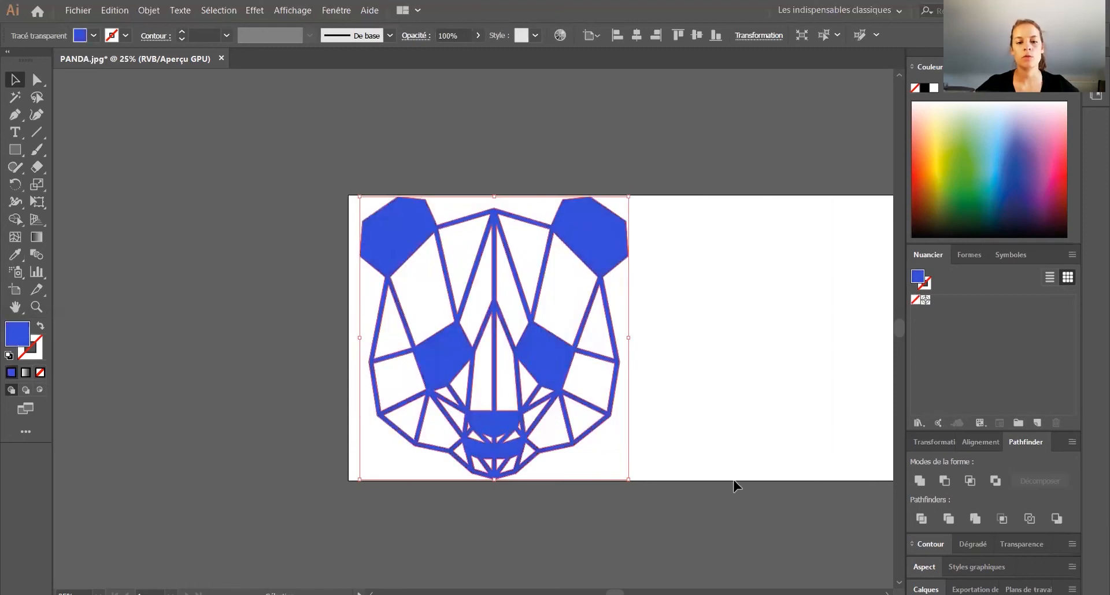
pyautogui.click(736, 487)
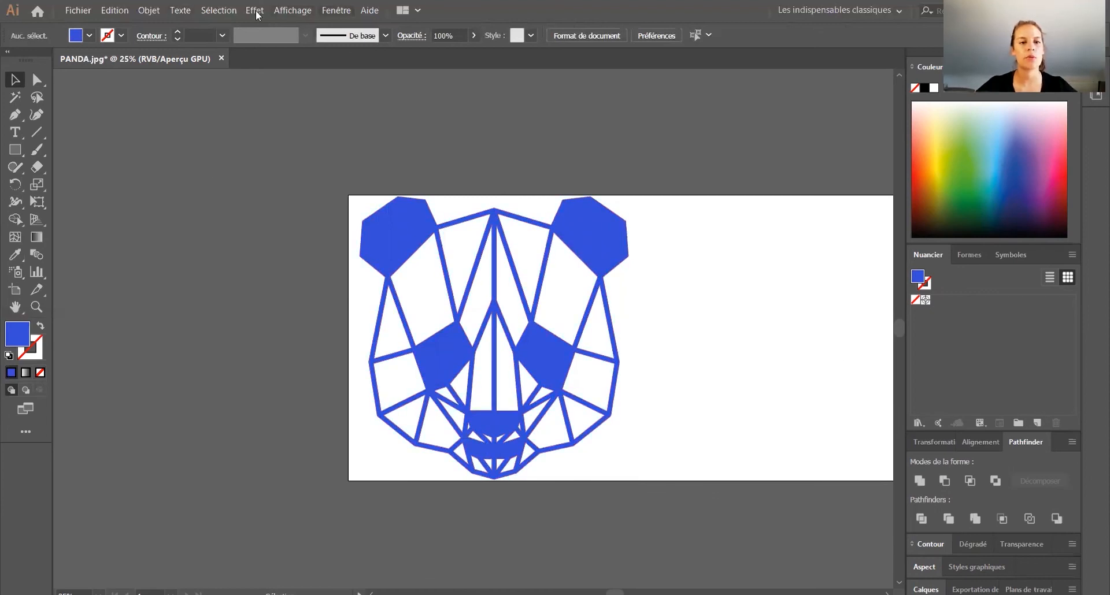
# Step: Select the whole blue panda face, convert it into a Live Paint group and deselect it
pyautogui.moveTo(668, 504); pyautogui.dragTo(264, 127)
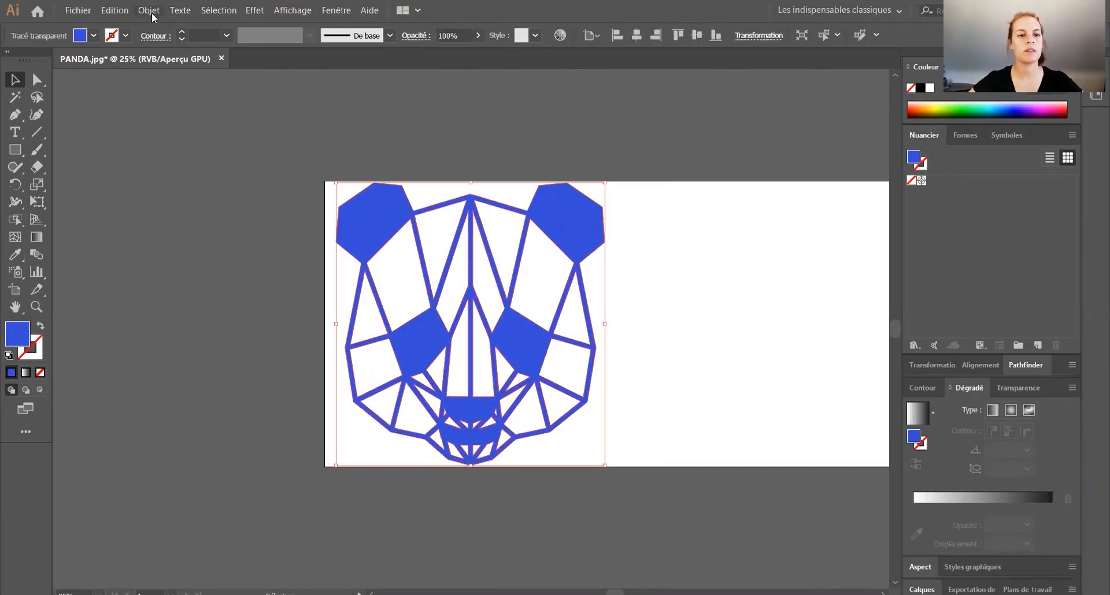
pyautogui.click(153, 14)
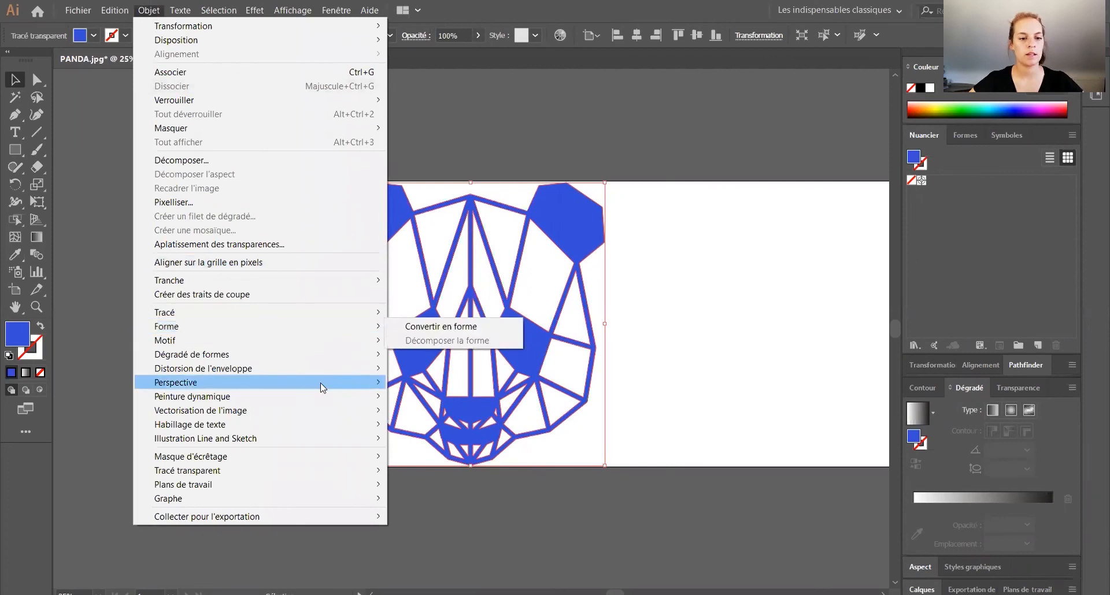
pyautogui.moveTo(317, 397)
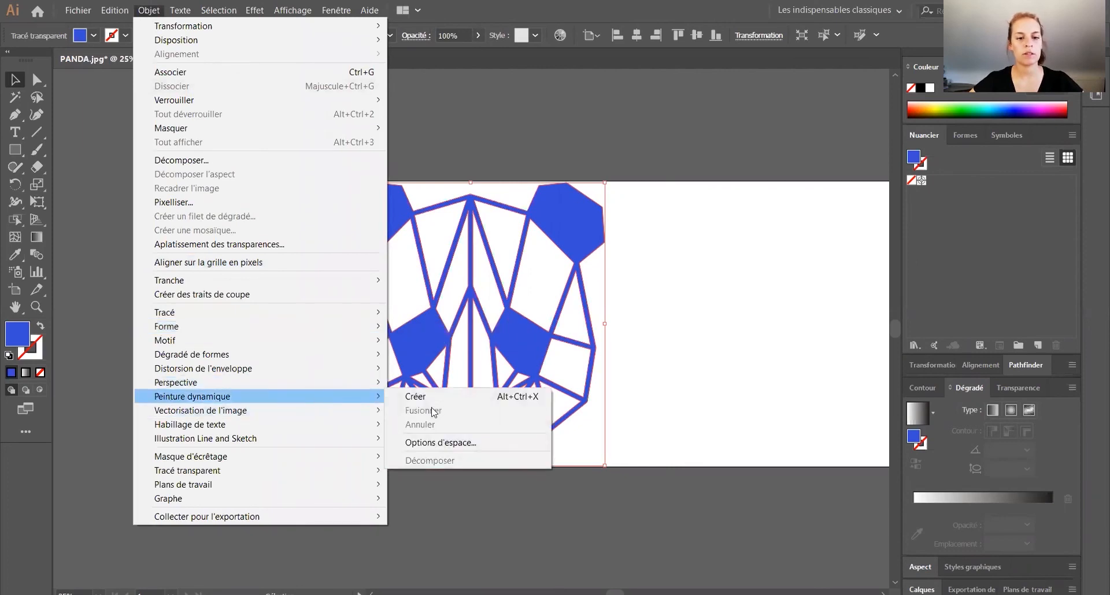
pyautogui.click(443, 398)
pyautogui.hotkey('ctrl', 'shift', 'a')
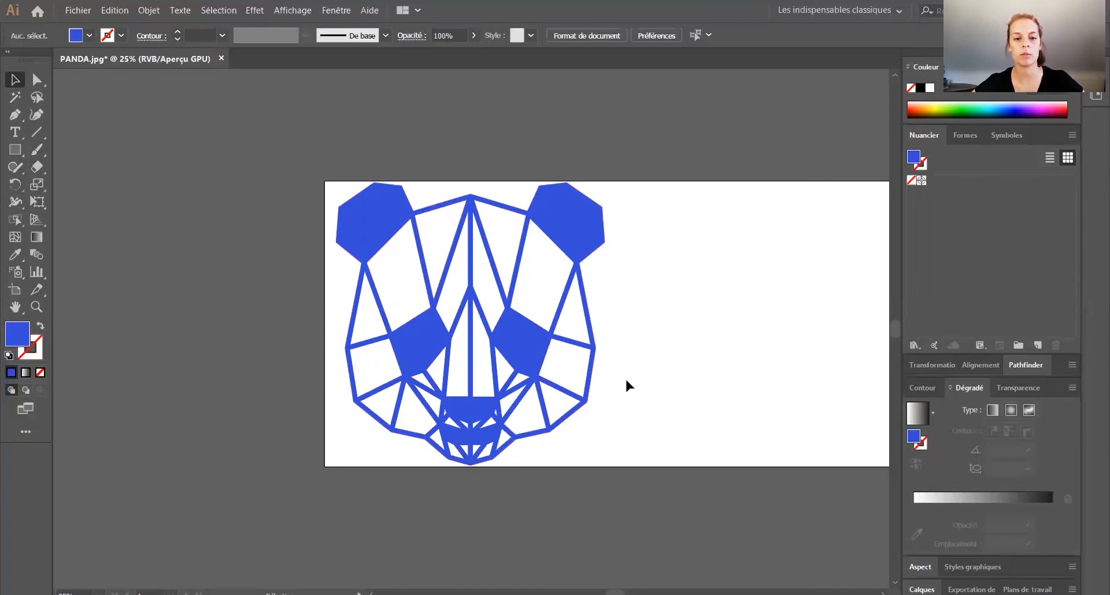
# Step: Using the Live Paint Selection tool, fill the facet below the panda's left ear with orange-yellow
pyautogui.click(15, 222)
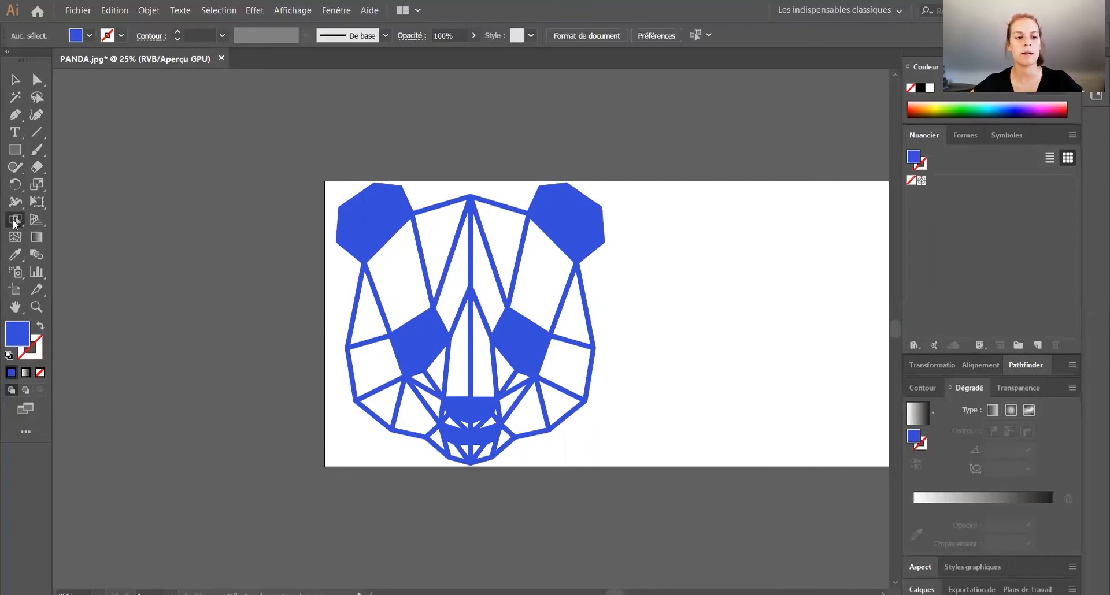
pyautogui.click(15, 223)
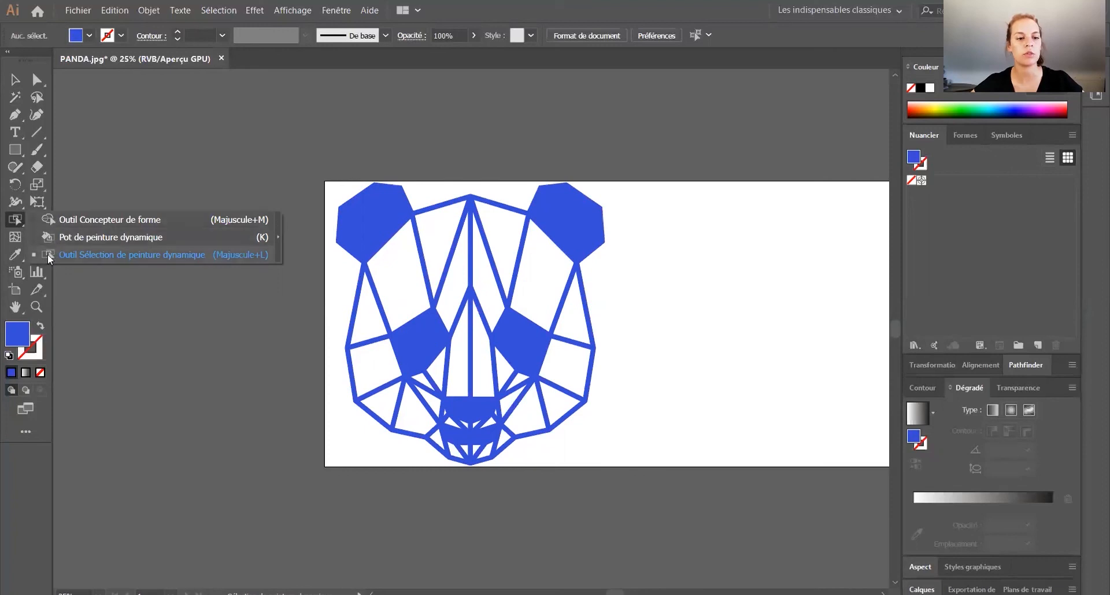
pyautogui.click(78, 256)
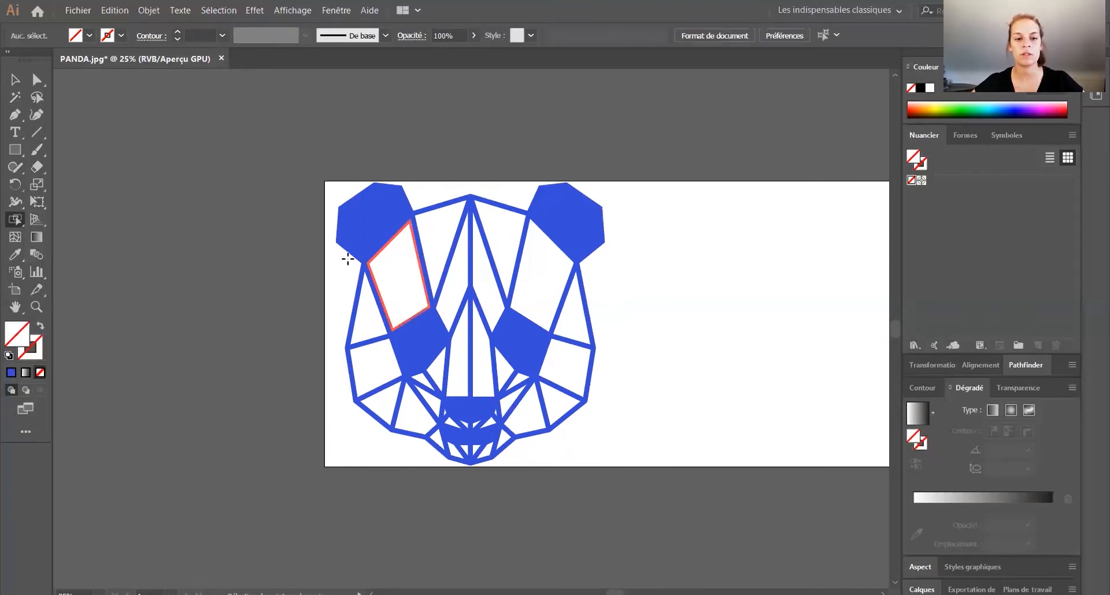
pyautogui.click(396, 277)
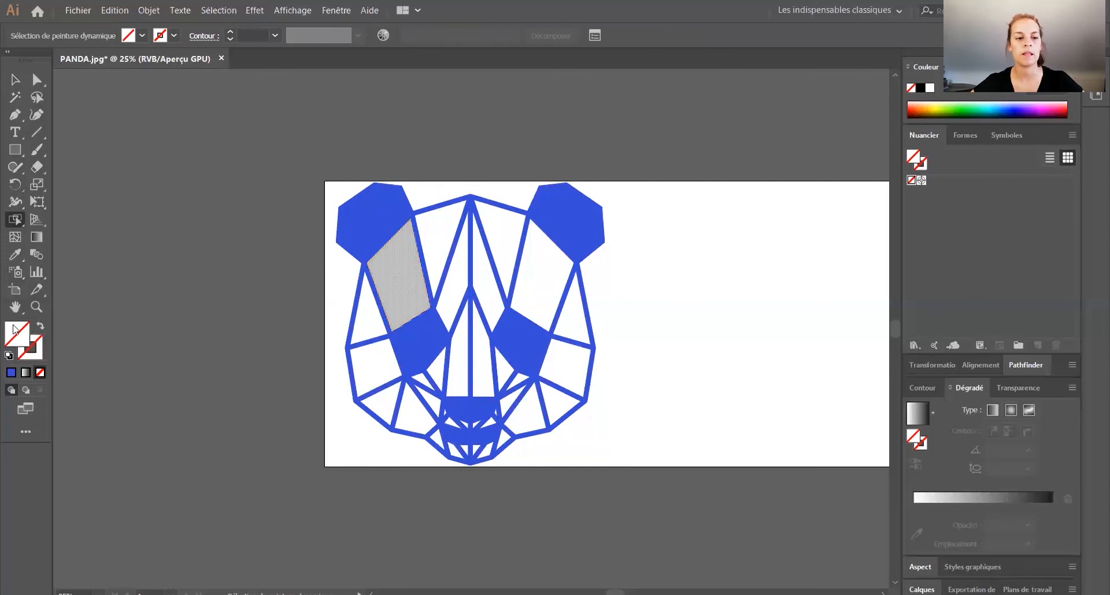
pyautogui.click(927, 105)
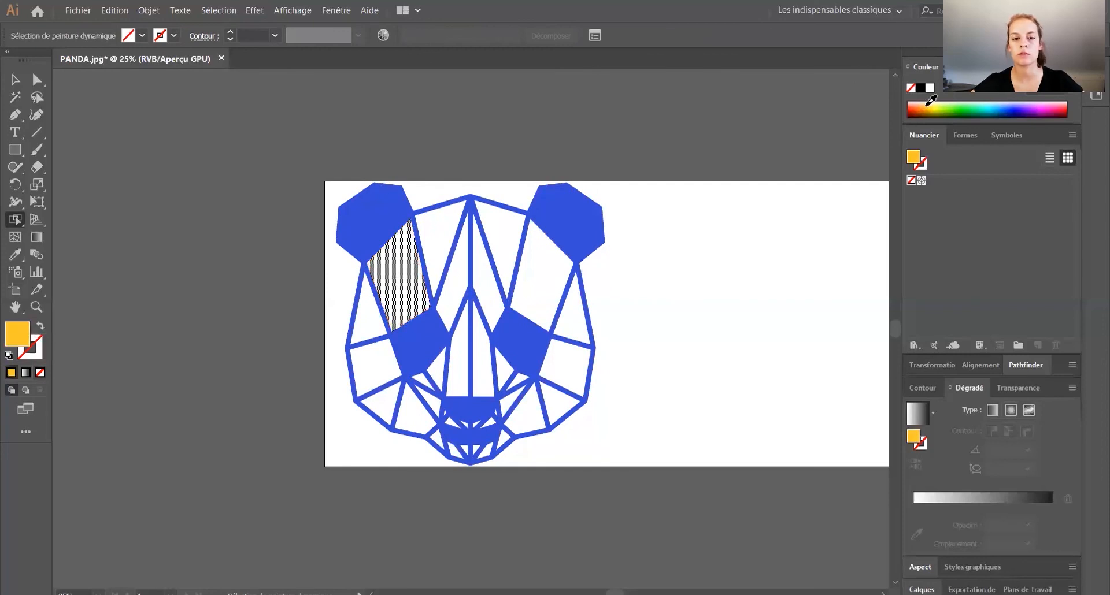
# Step: Recolour the panda's linework dark navy and fill the left-side, forehead and nose-bridge facets with varied light and medium blues
pyautogui.click(546, 302)
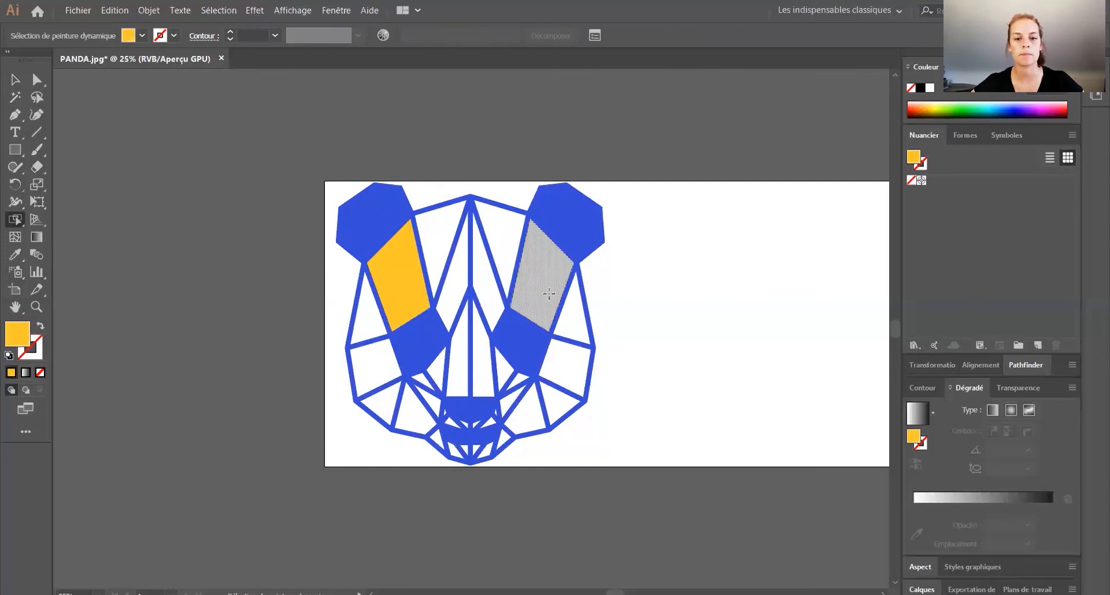
pyautogui.scroll(-1, 893, 95)
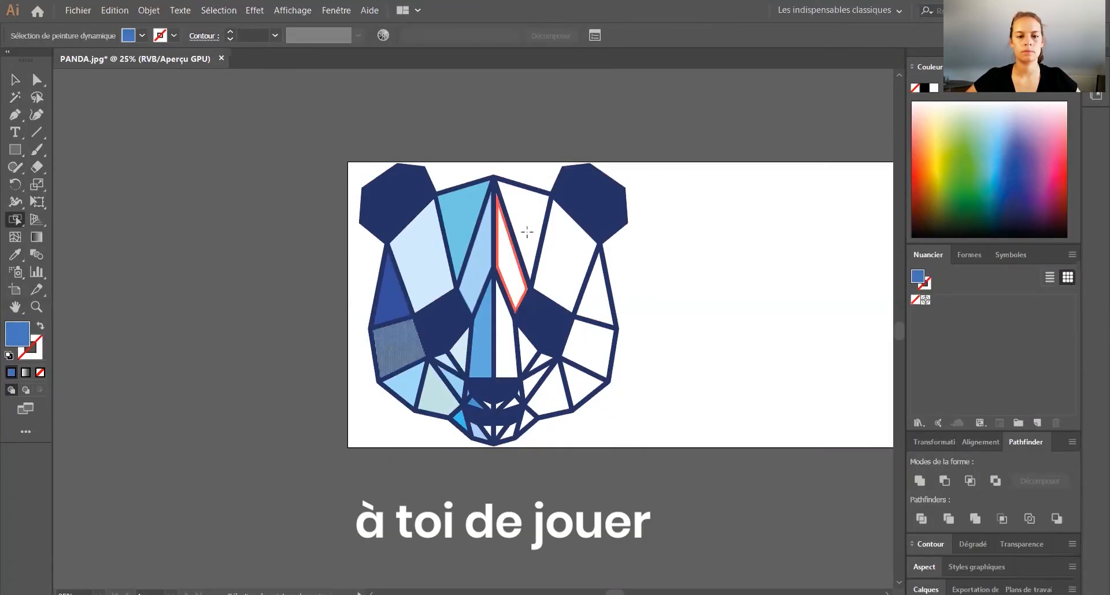
pyautogui.click(527, 232)
pyautogui.click(464, 223)
pyautogui.click(15, 79)
pyautogui.click(15, 220)
pyautogui.click(391, 298)
pyautogui.click(15, 254)
pyautogui.click(483, 347)
# Step: Match the right inner forehead facet and the facet below the right ear to the blues sampled from their left counterparts
pyautogui.click(511, 260)
pyautogui.click(15, 254)
pyautogui.click(476, 254)
pyautogui.click(15, 219)
pyautogui.click(565, 257)
pyautogui.click(15, 255)
pyautogui.click(433, 276)
# Step: Fill the right half of the nose bridge and the small facet beside the right eye with colours sampled from the left side
pyautogui.click(16, 220)
pyautogui.click(505, 347)
pyautogui.click(15, 219)
pyautogui.click(527, 351)
pyautogui.click(15, 255)
pyautogui.click(461, 348)
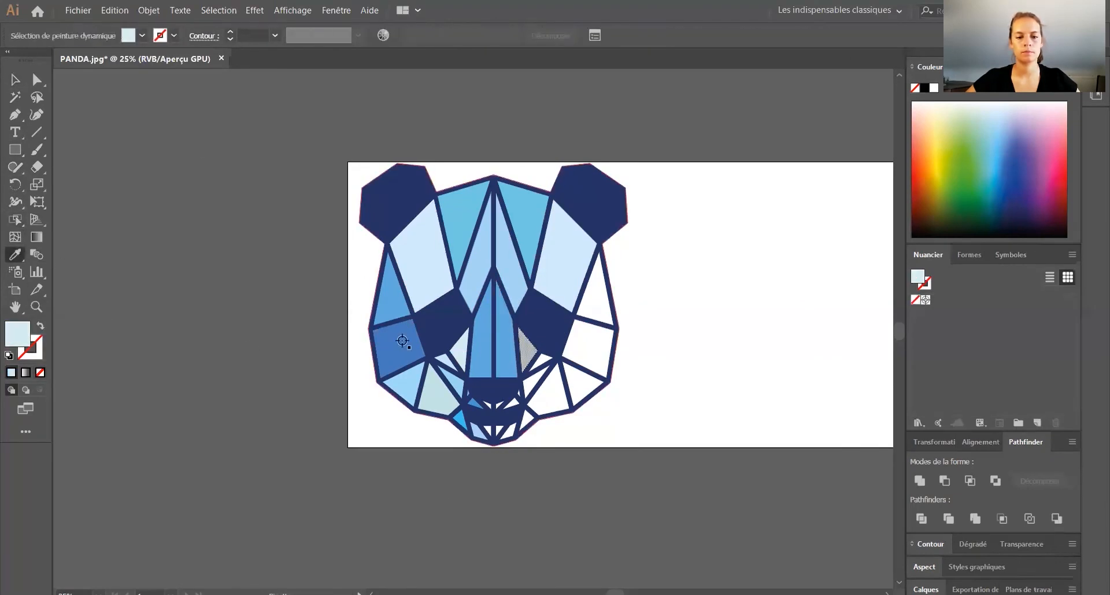
# Step: Fill the right outer facet and the right lower cheek facet with the colours sampled from their mirrored left facets
pyautogui.click(15, 220)
pyautogui.click(598, 296)
pyautogui.click(15, 254)
pyautogui.click(389, 297)
pyautogui.click(15, 220)
pyautogui.click(549, 389)
pyautogui.click(15, 254)
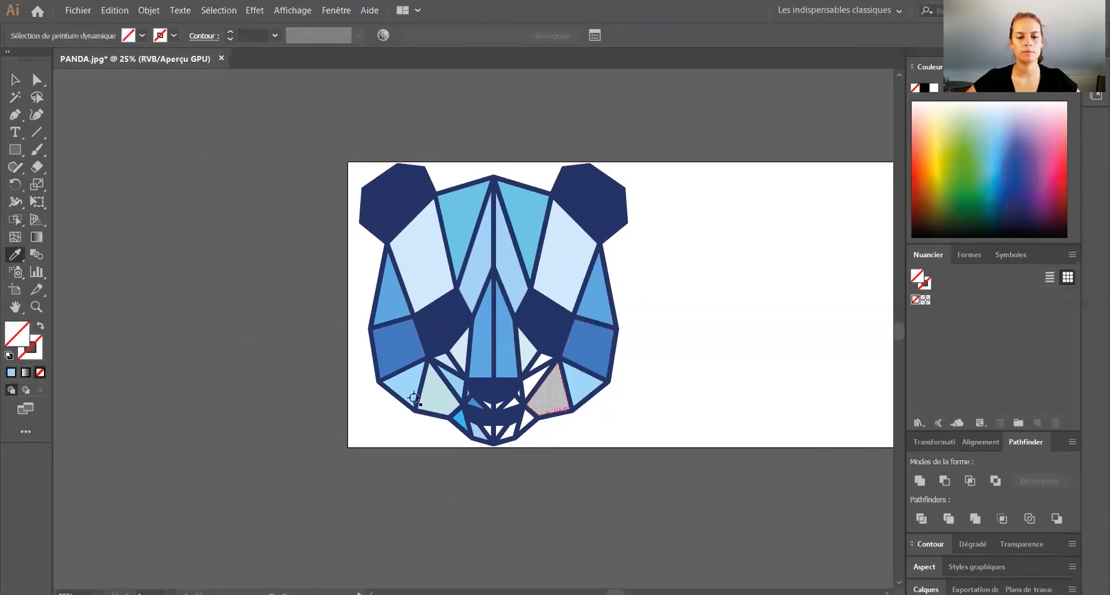
pyautogui.click(434, 393)
# Step: Fill the right inner forehead facet with the pale green sampled from the left lower cheek facet
pyautogui.click(15, 219)
pyautogui.click(510, 265)
pyautogui.click(15, 254)
pyautogui.click(437, 396)
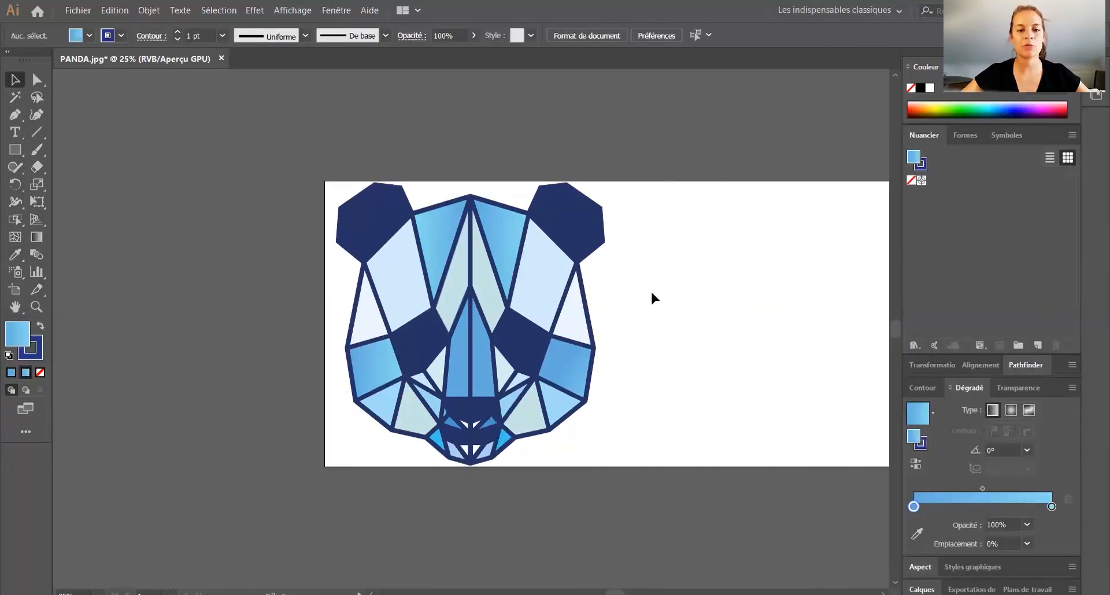